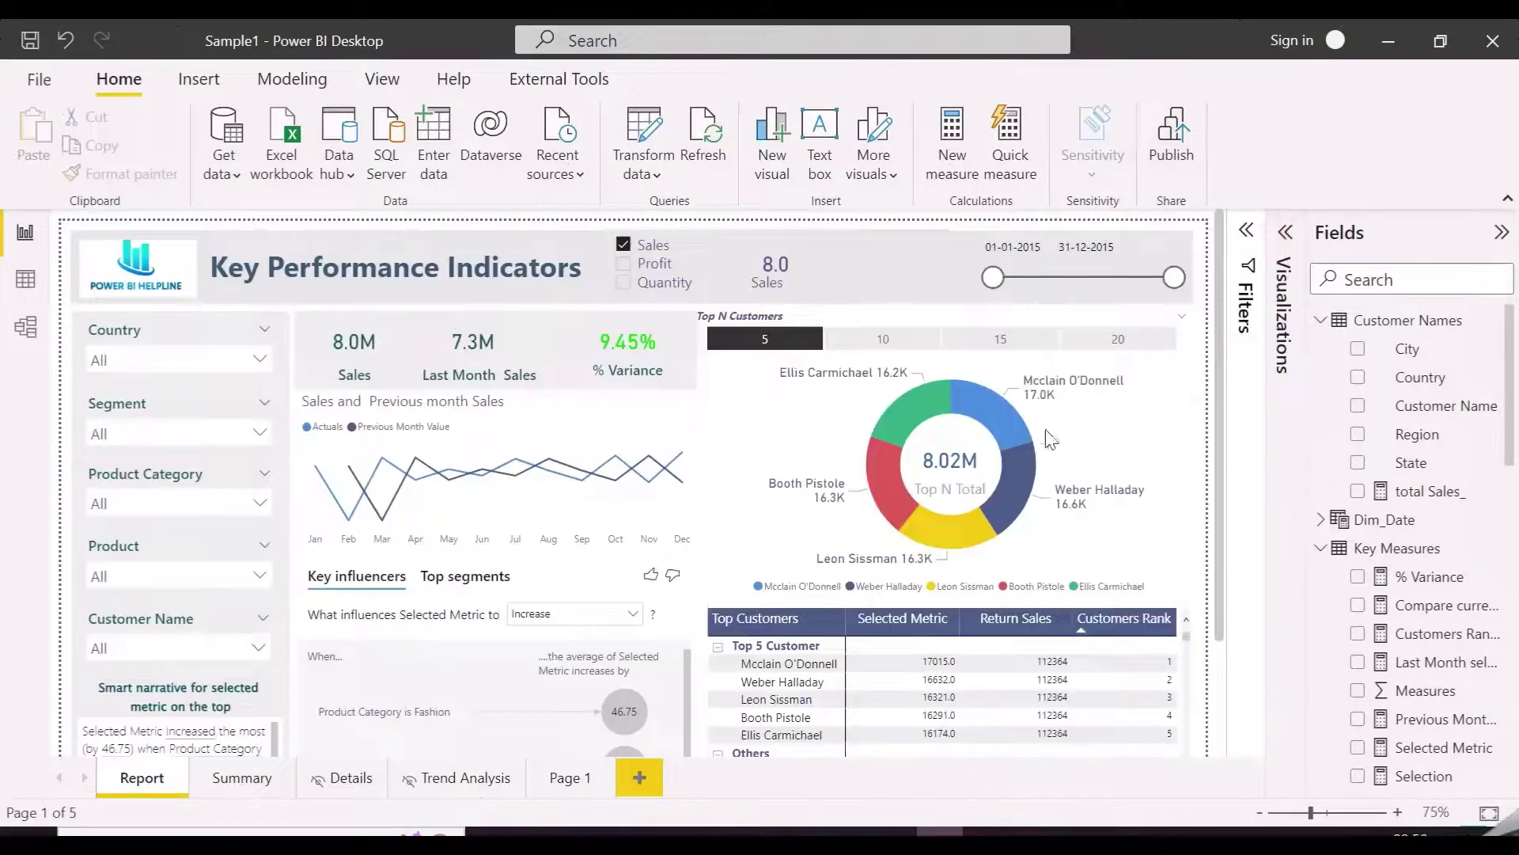
Step: Go to the Summary page and scroll through its country ranking table
{"action": "scroll", "coordinate": [966, 564], "scroll_direction": "down", "scroll_amount": 3}
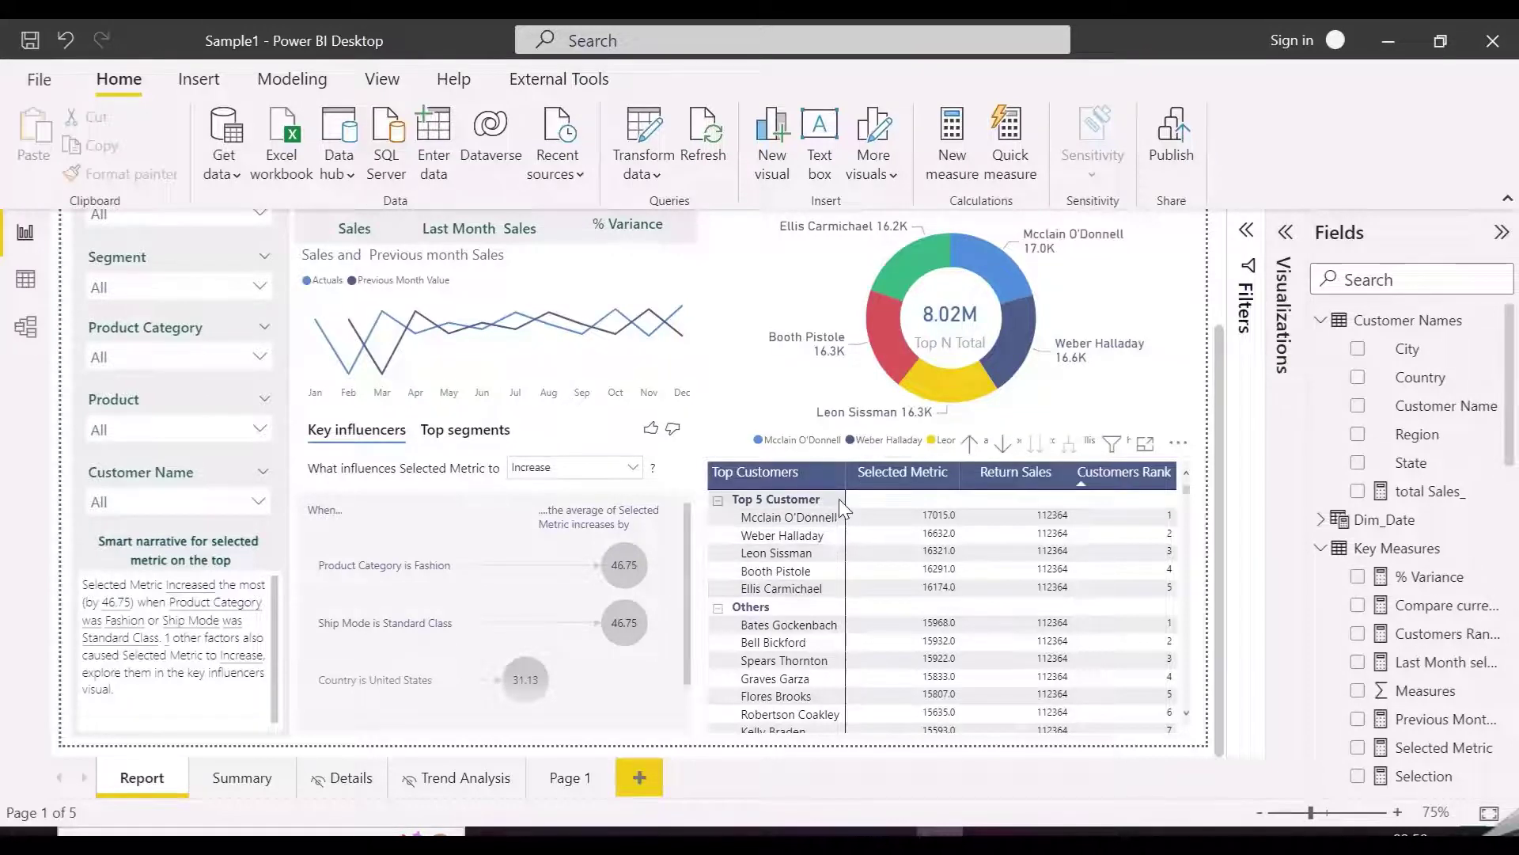
{"action": "left_click", "coordinate": [242, 778]}
{"action": "scroll", "coordinate": [682, 609], "scroll_direction": "down", "scroll_amount": 3}
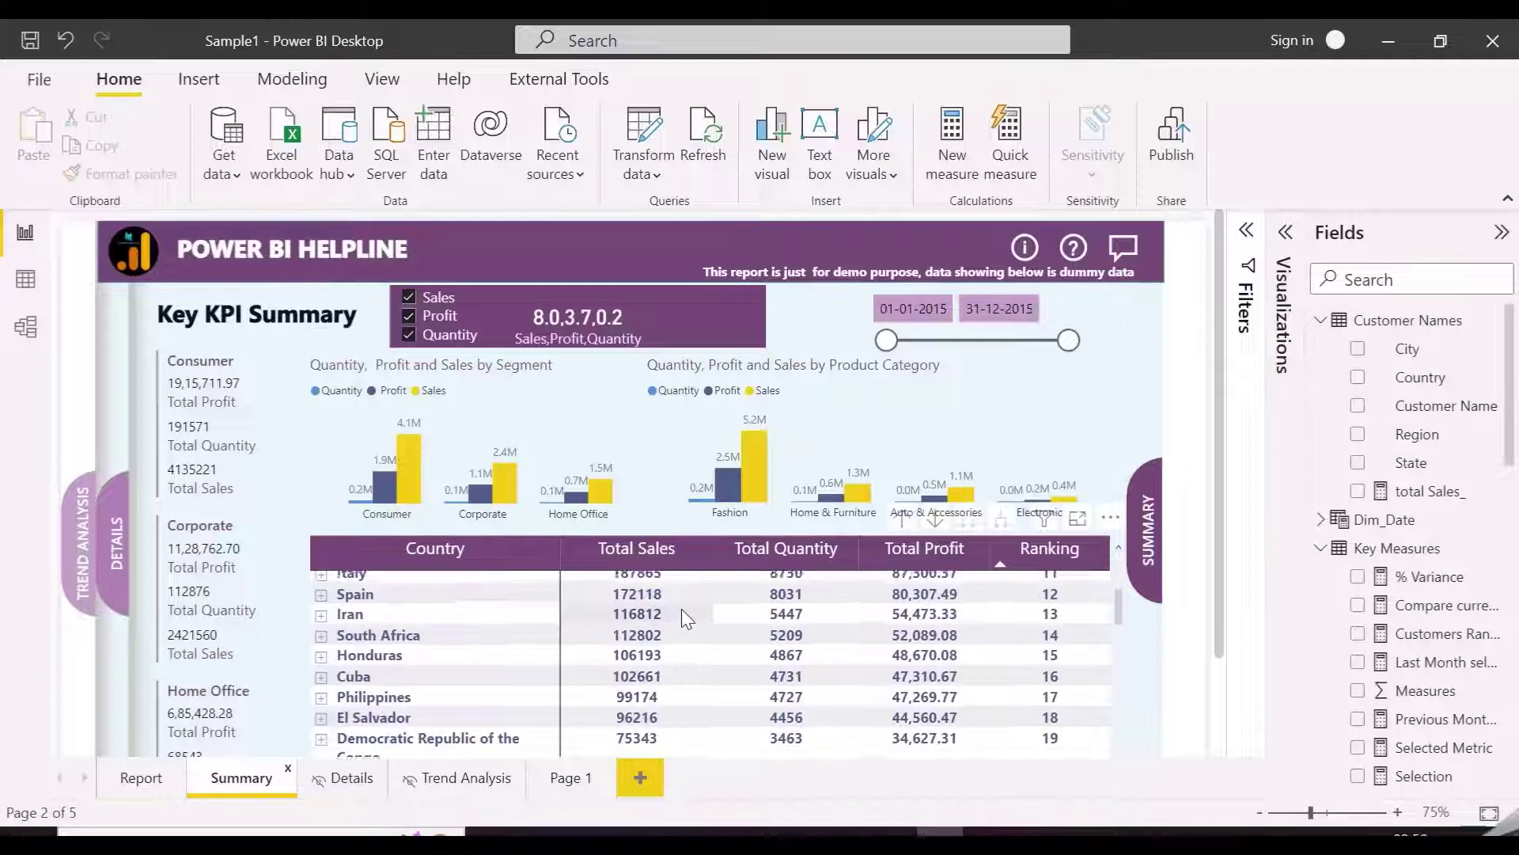
{"action": "scroll", "coordinate": [617, 617], "scroll_direction": "up", "scroll_amount": 3}
{"action": "scroll", "coordinate": [67, 665], "scroll_direction": "down", "scroll_amount": 3}
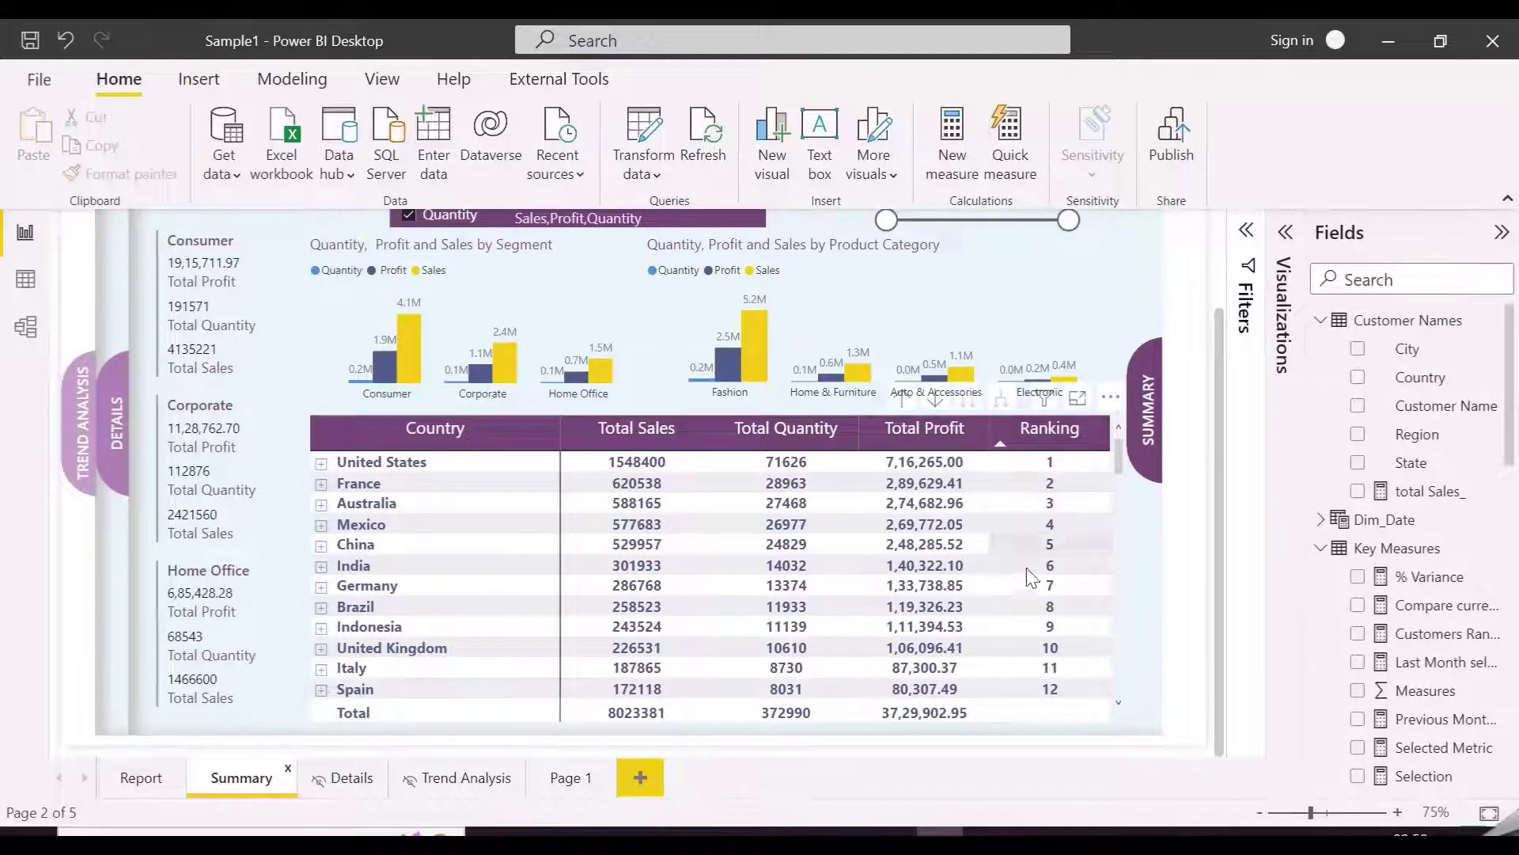
Step: Expand and collapse China, then expand Iran to show its customers
{"action": "left_click", "coordinate": [321, 546]}
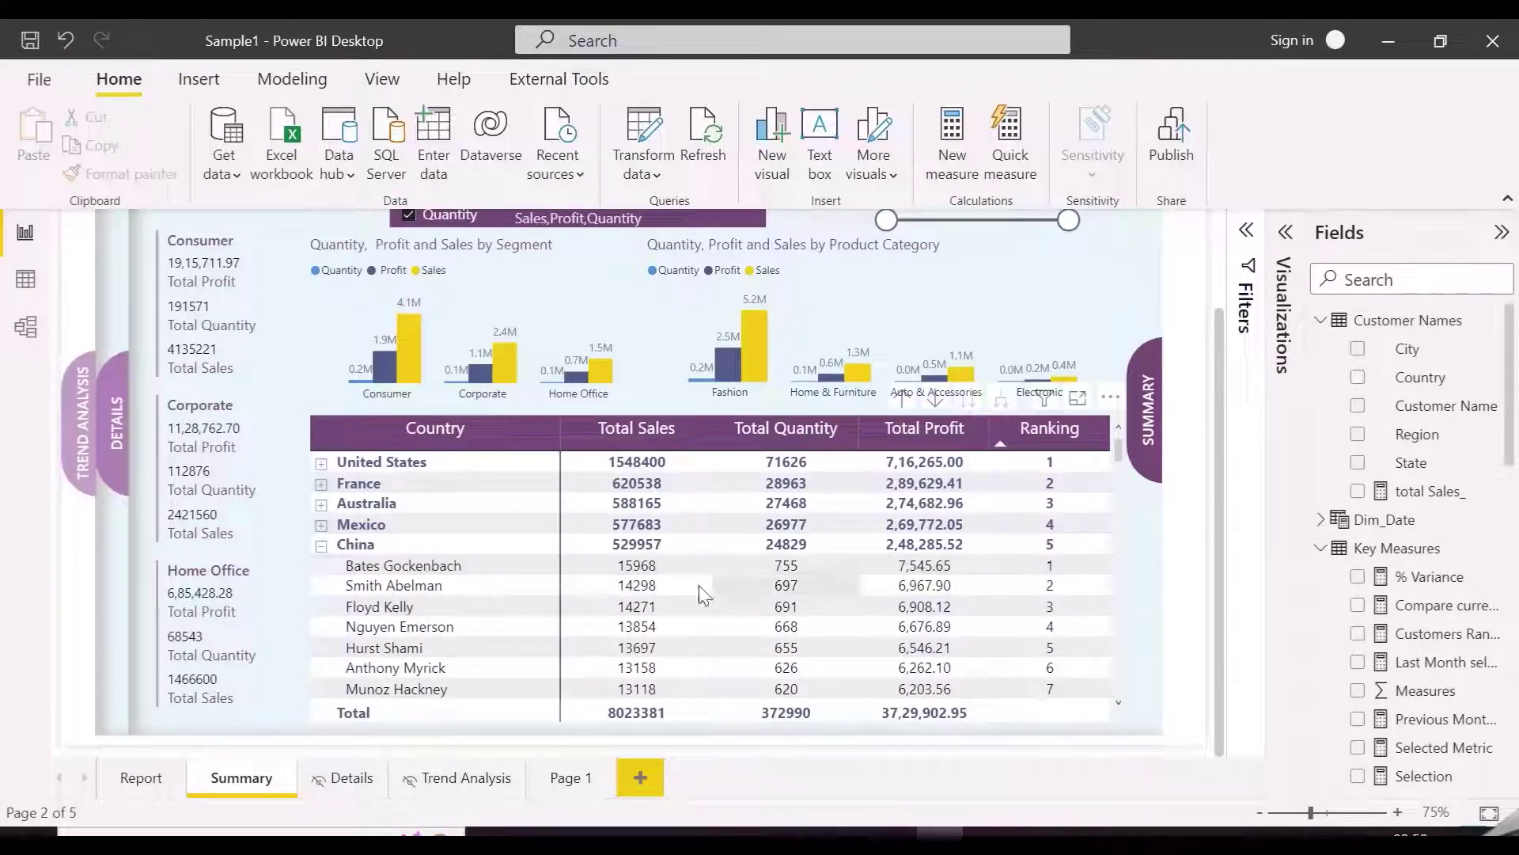
{"action": "left_click", "coordinate": [321, 546]}
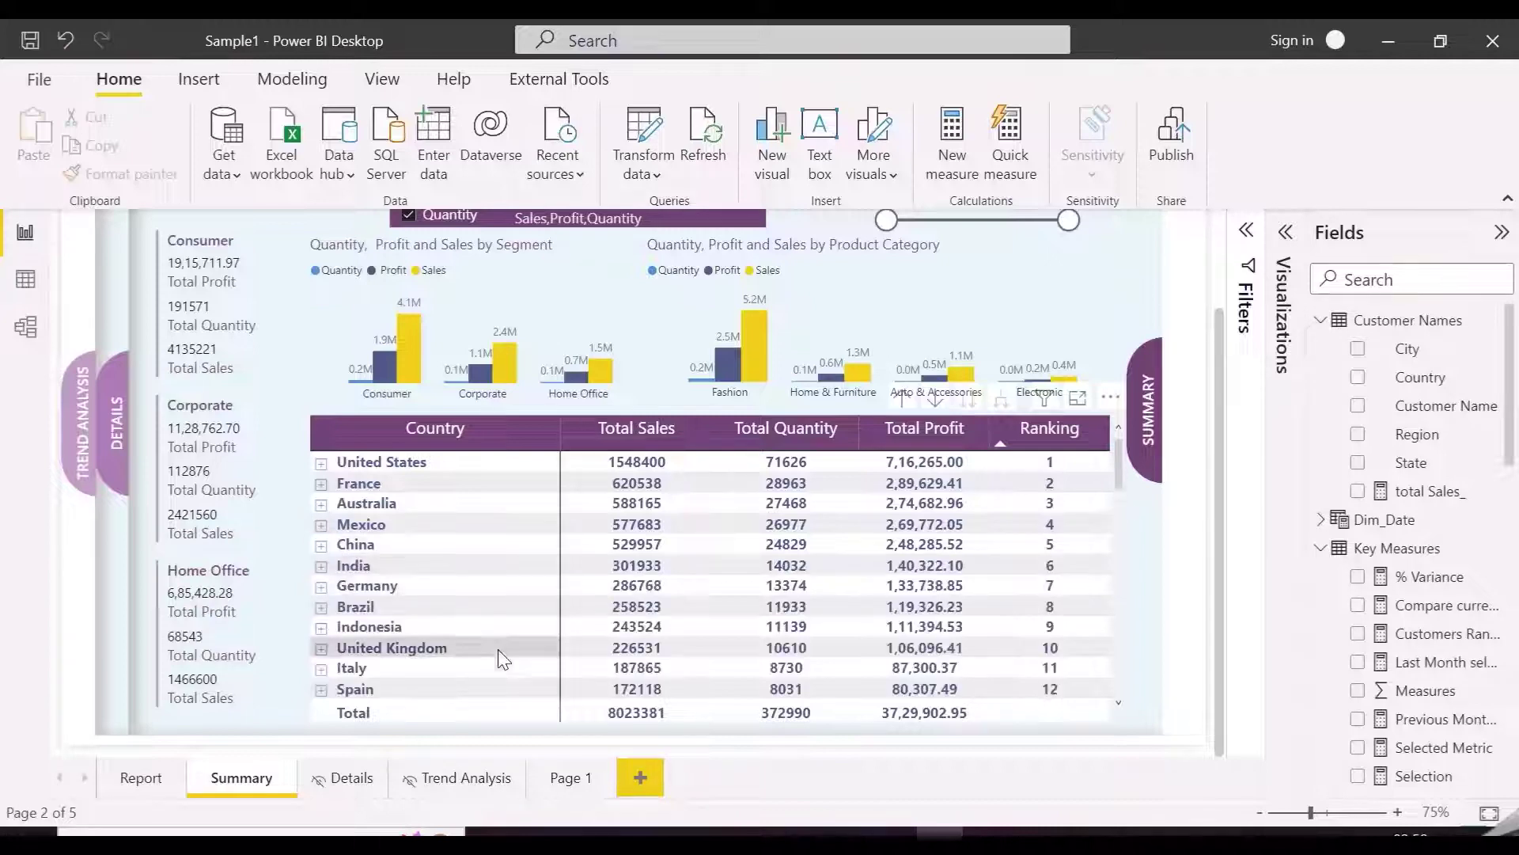
{"action": "scroll", "coordinate": [494, 657], "scroll_direction": "down", "scroll_amount": 3}
{"action": "left_click", "coordinate": [321, 577]}
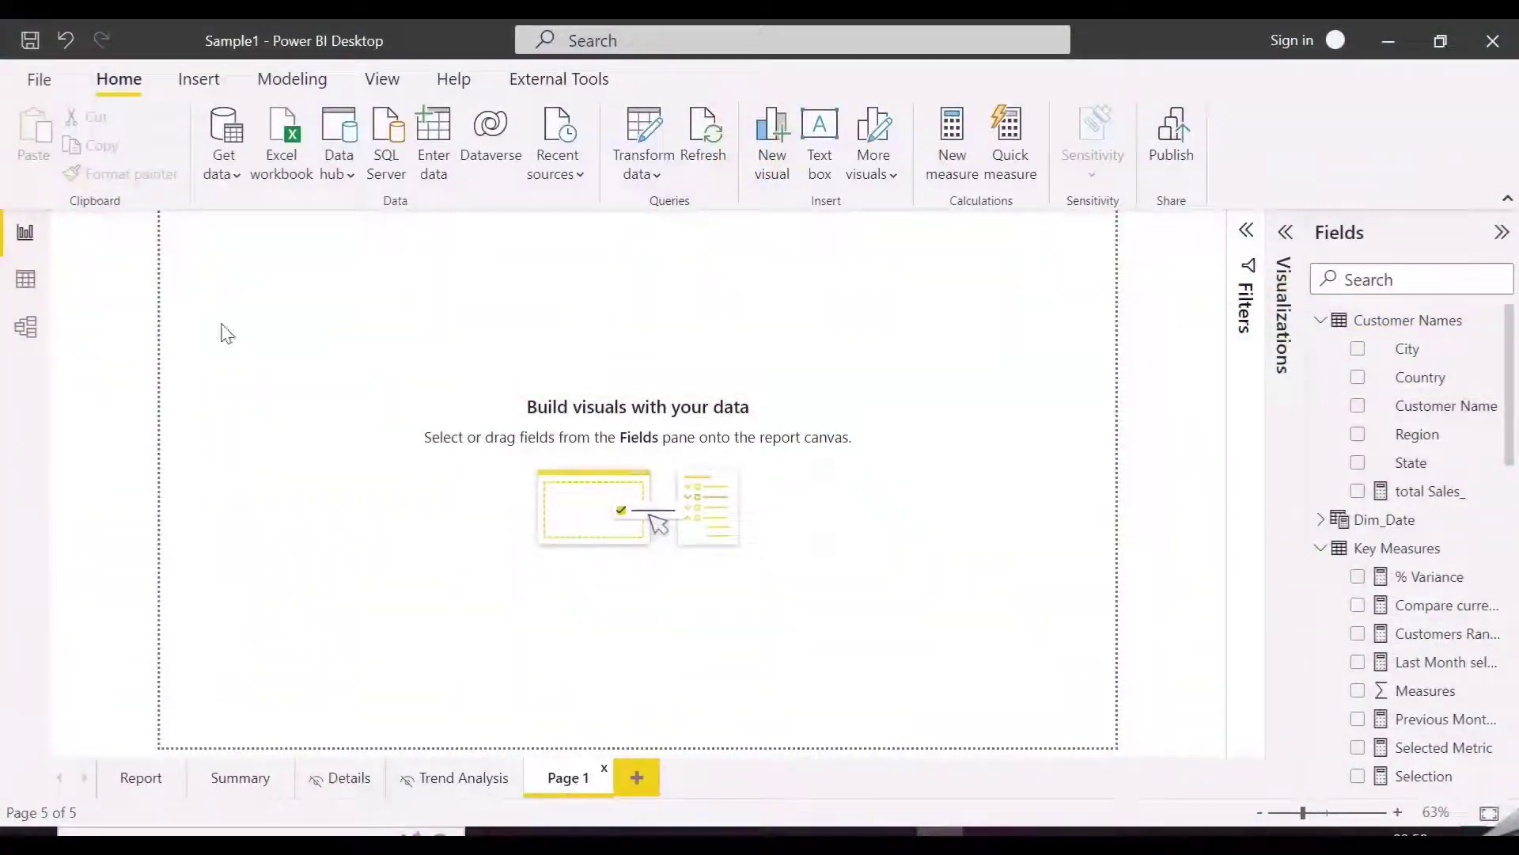
Step: Check that total Sales_ is SUM(Sales[Sales]), then bring up the Visualizations pane
{"action": "left_click", "coordinate": [17, 324]}
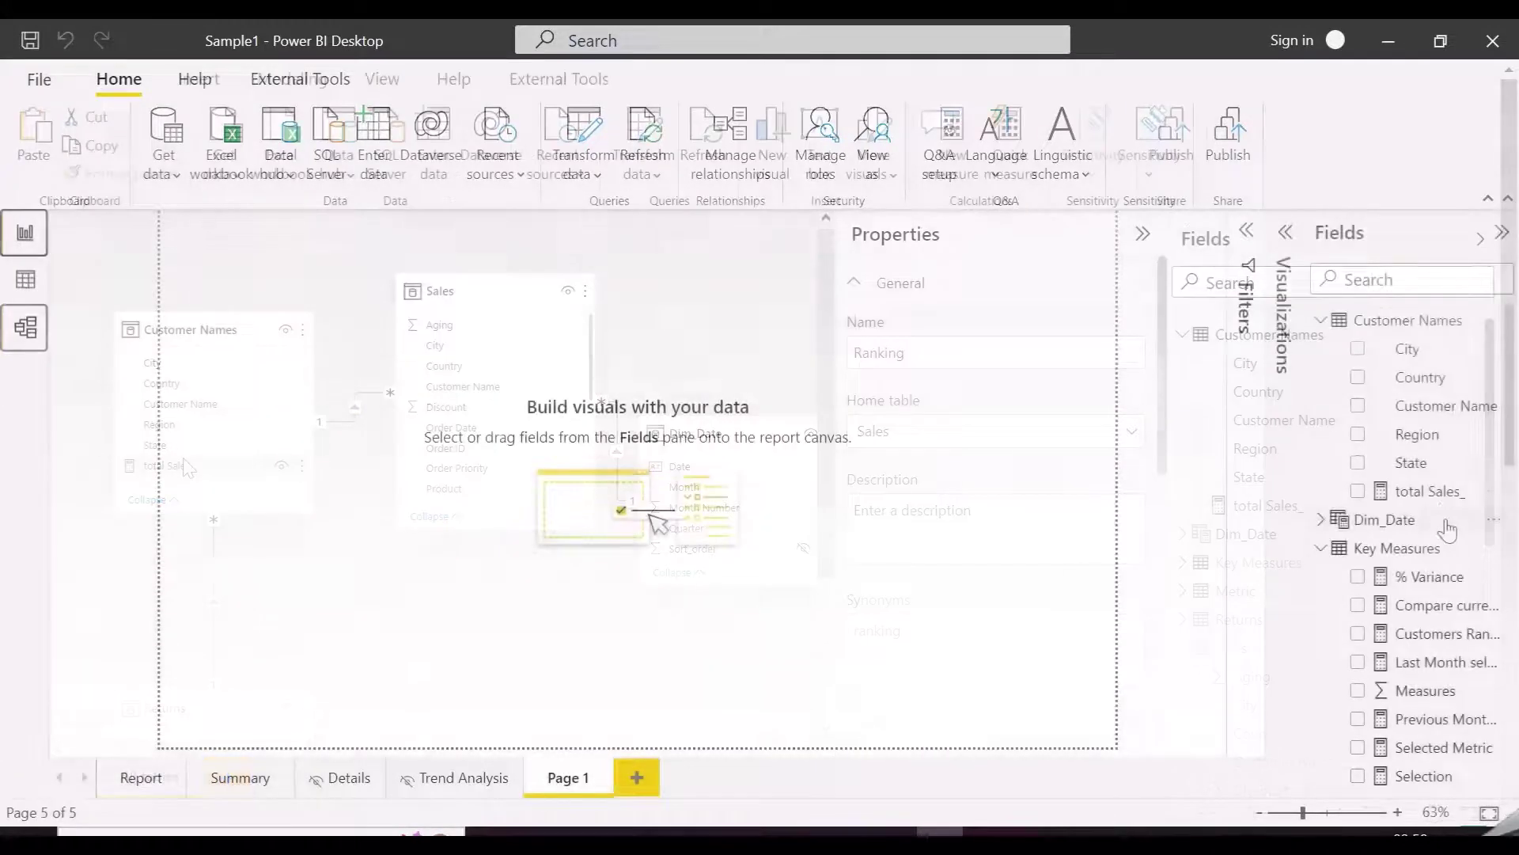
{"action": "left_click", "coordinate": [1424, 491]}
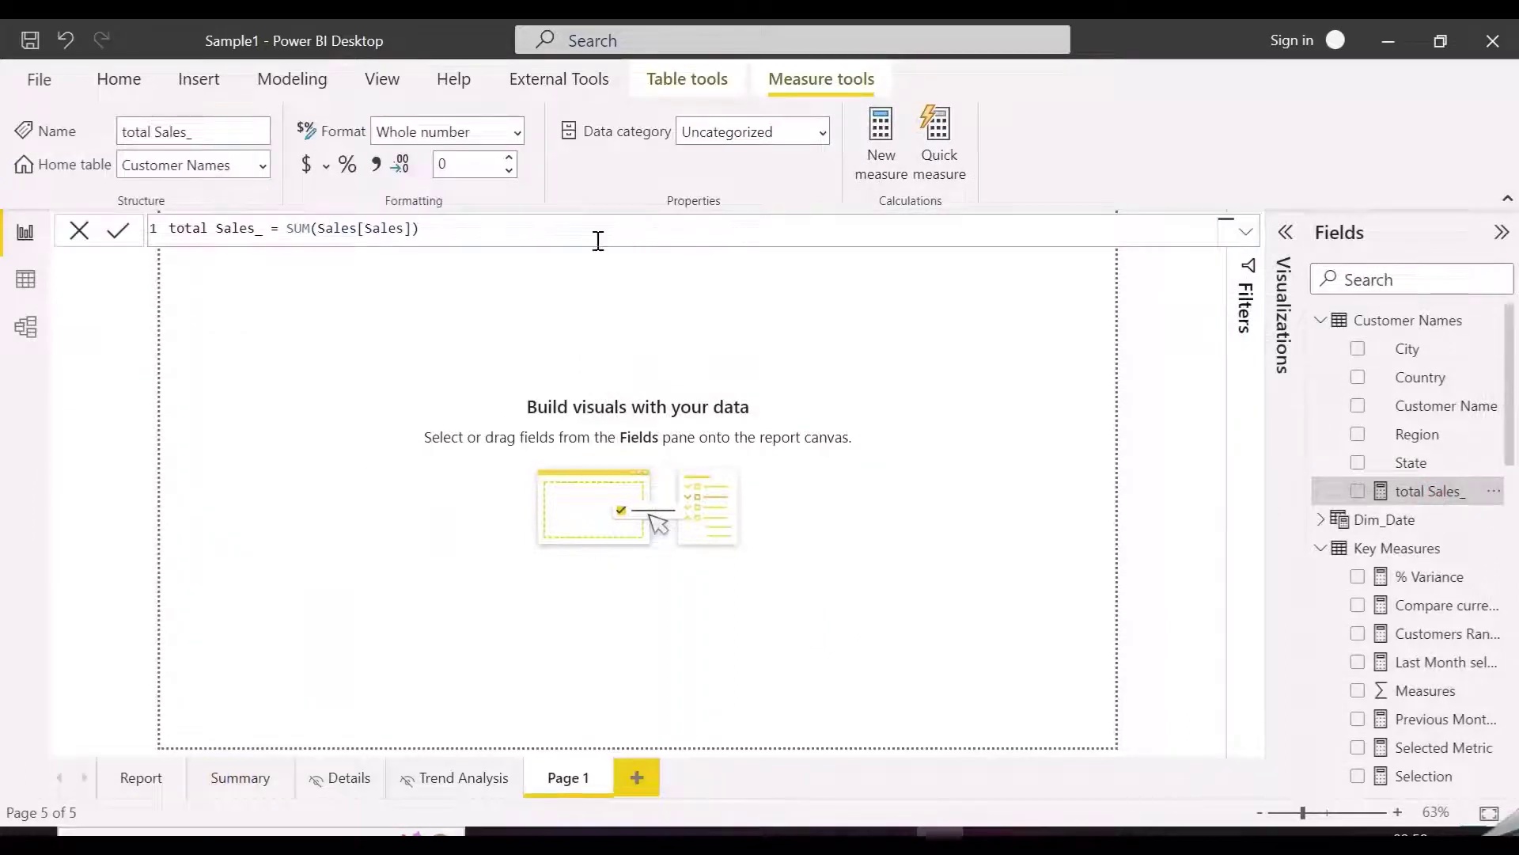
{"action": "left_click_drag", "start_coordinate": [419, 228], "coordinate": [185, 257]}
{"action": "left_click", "coordinate": [349, 299]}
{"action": "left_click", "coordinate": [1283, 232]}
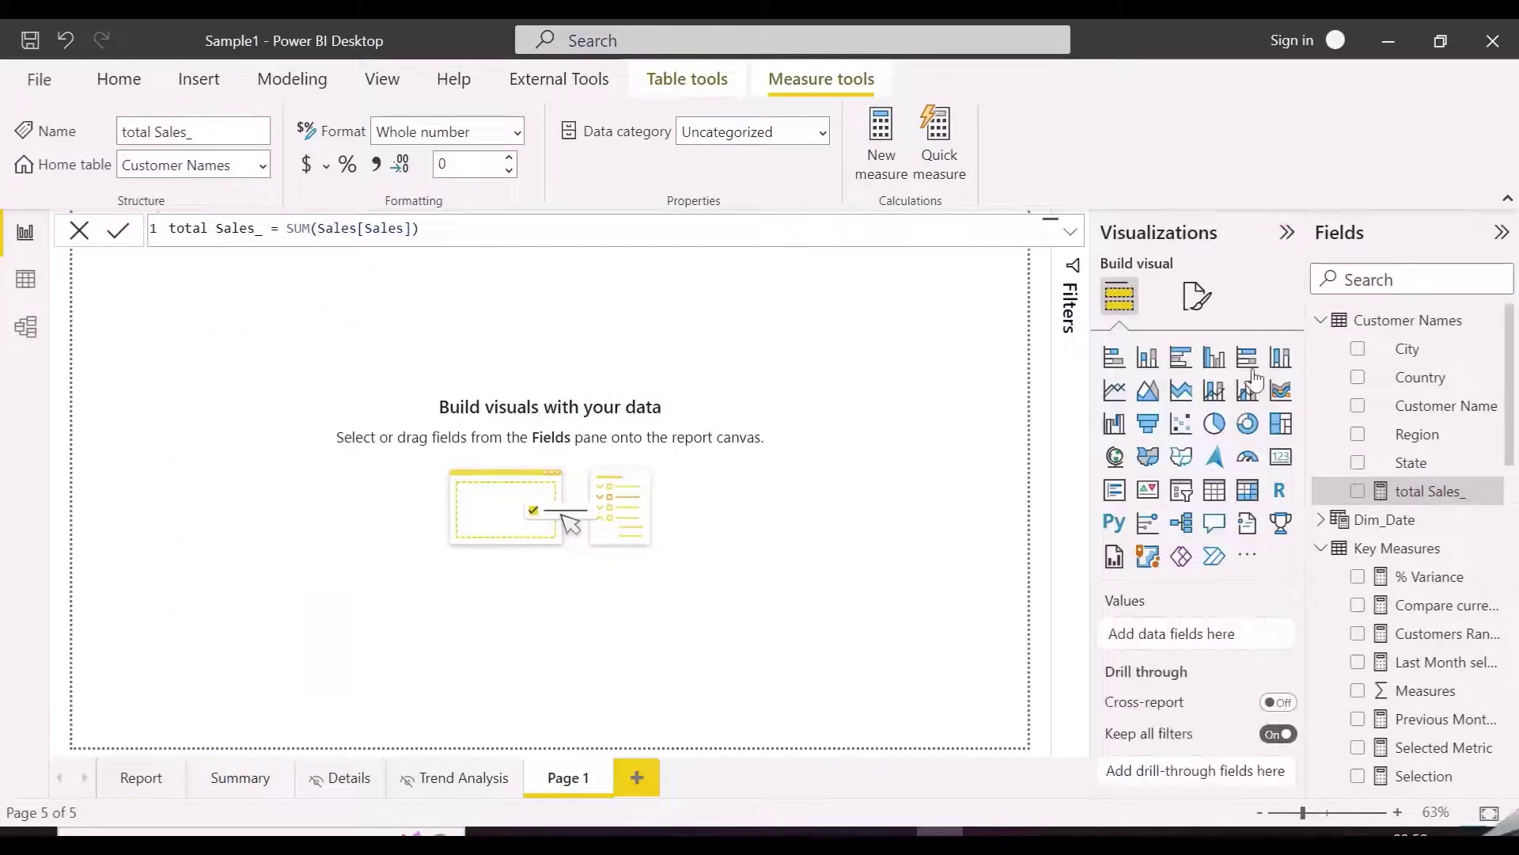
Step: Add a centred matrix with Country and Customer Name rows and total Sales_ values
{"action": "left_click", "coordinate": [1247, 490]}
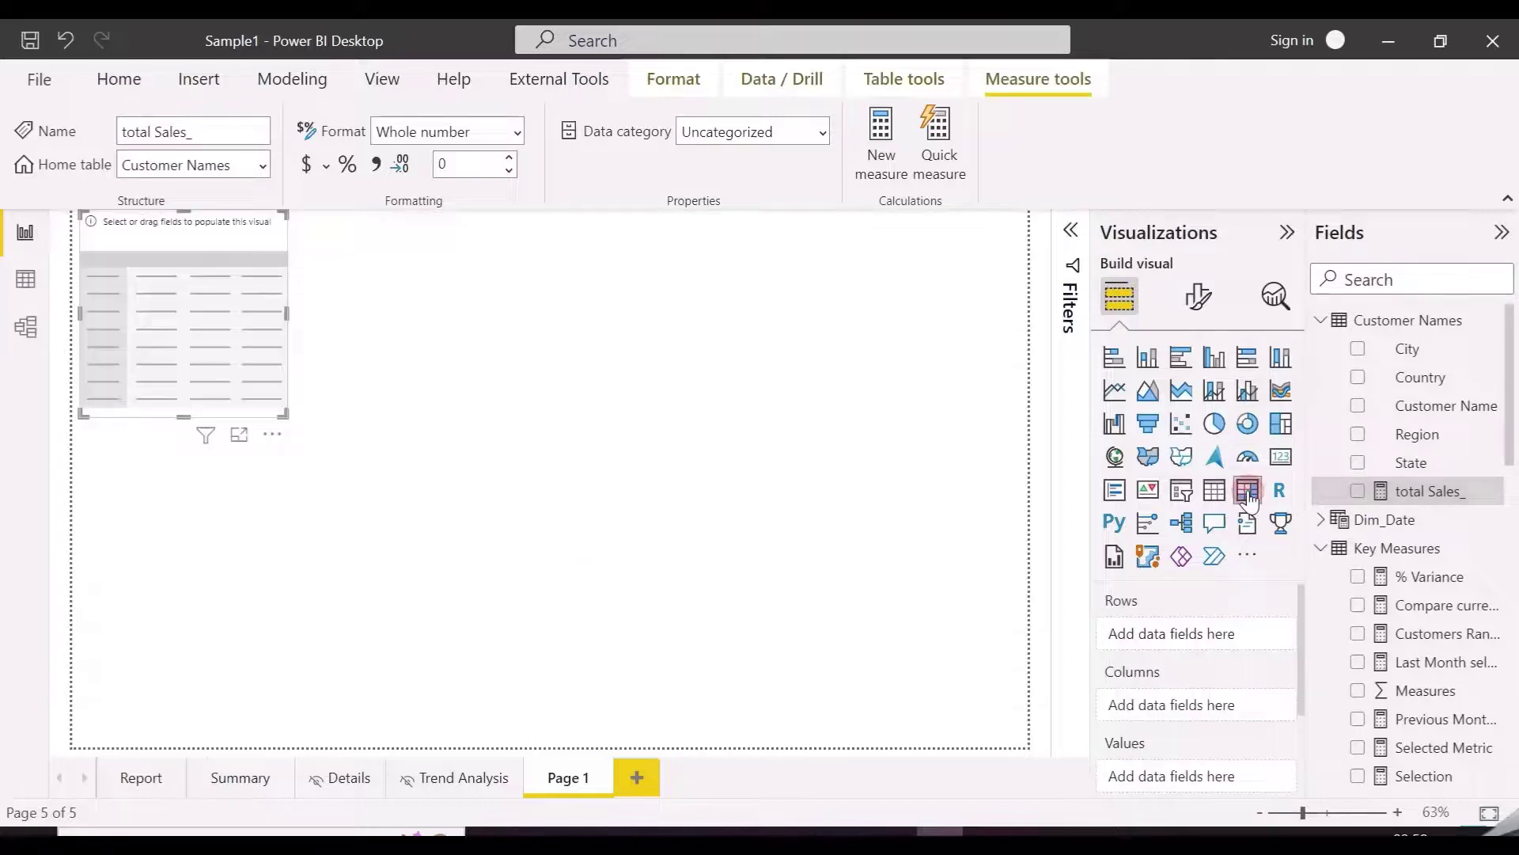
{"action": "left_click", "coordinate": [1358, 377]}
{"action": "left_click_drag", "start_coordinate": [1463, 422], "coordinate": [1194, 663]}
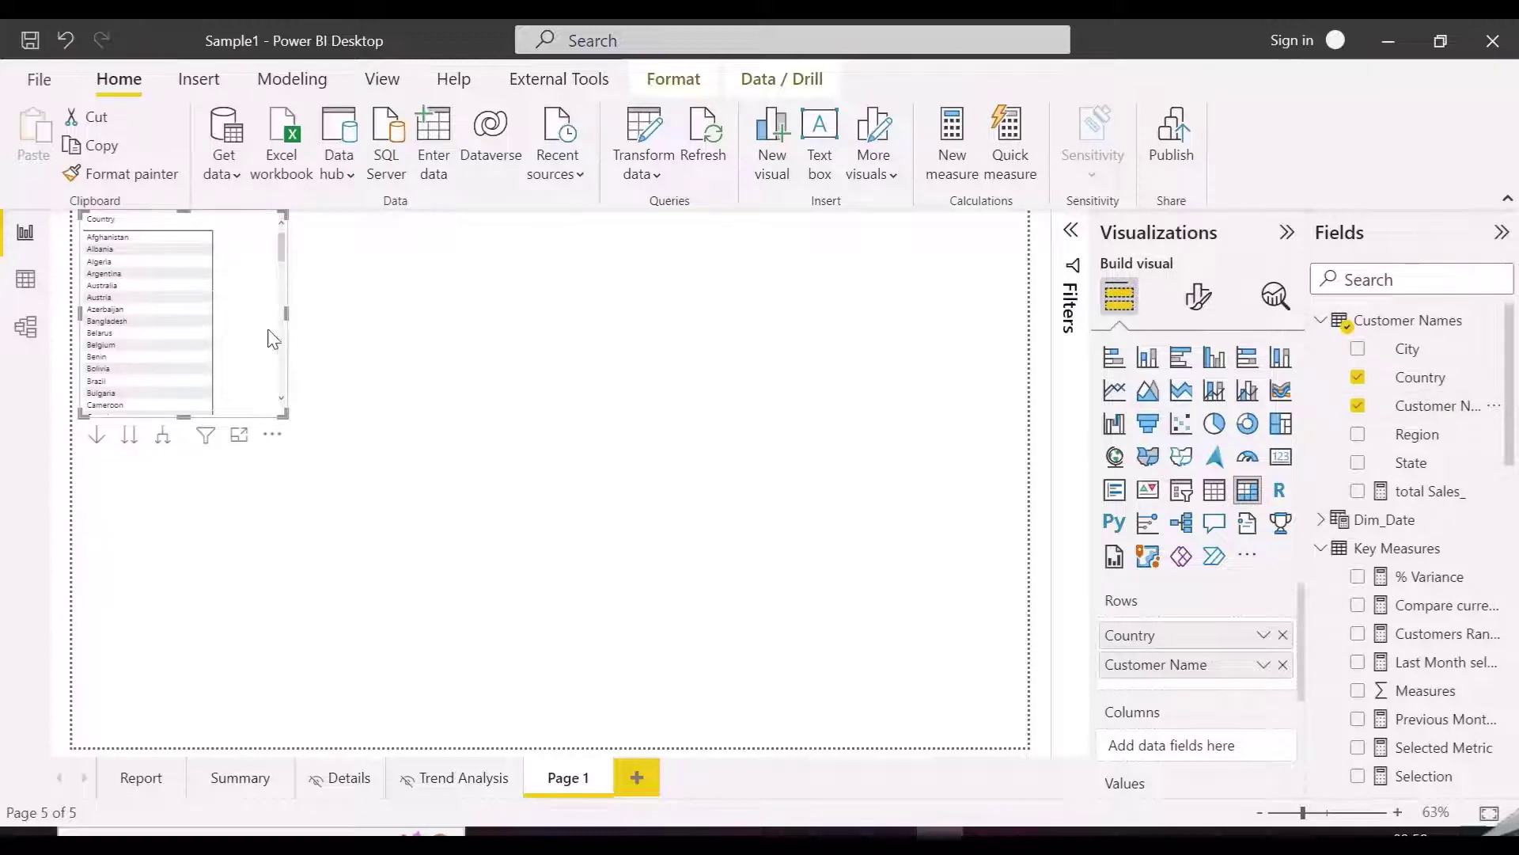
{"action": "left_click_drag", "start_coordinate": [271, 335], "coordinate": [498, 536]}
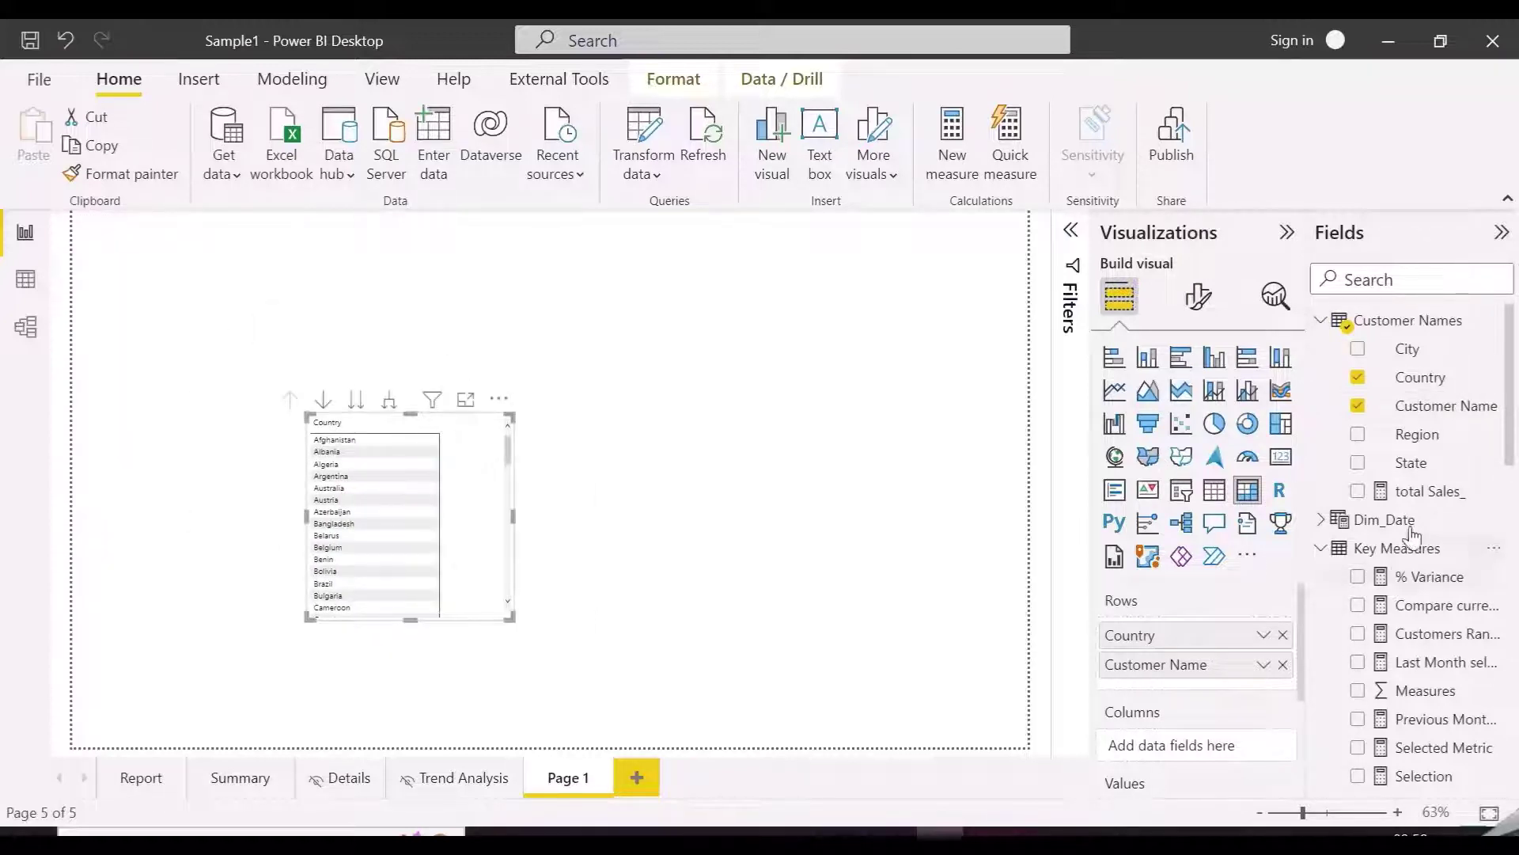
{"action": "scroll", "coordinate": [1249, 677], "scroll_direction": "down", "scroll_amount": 2}
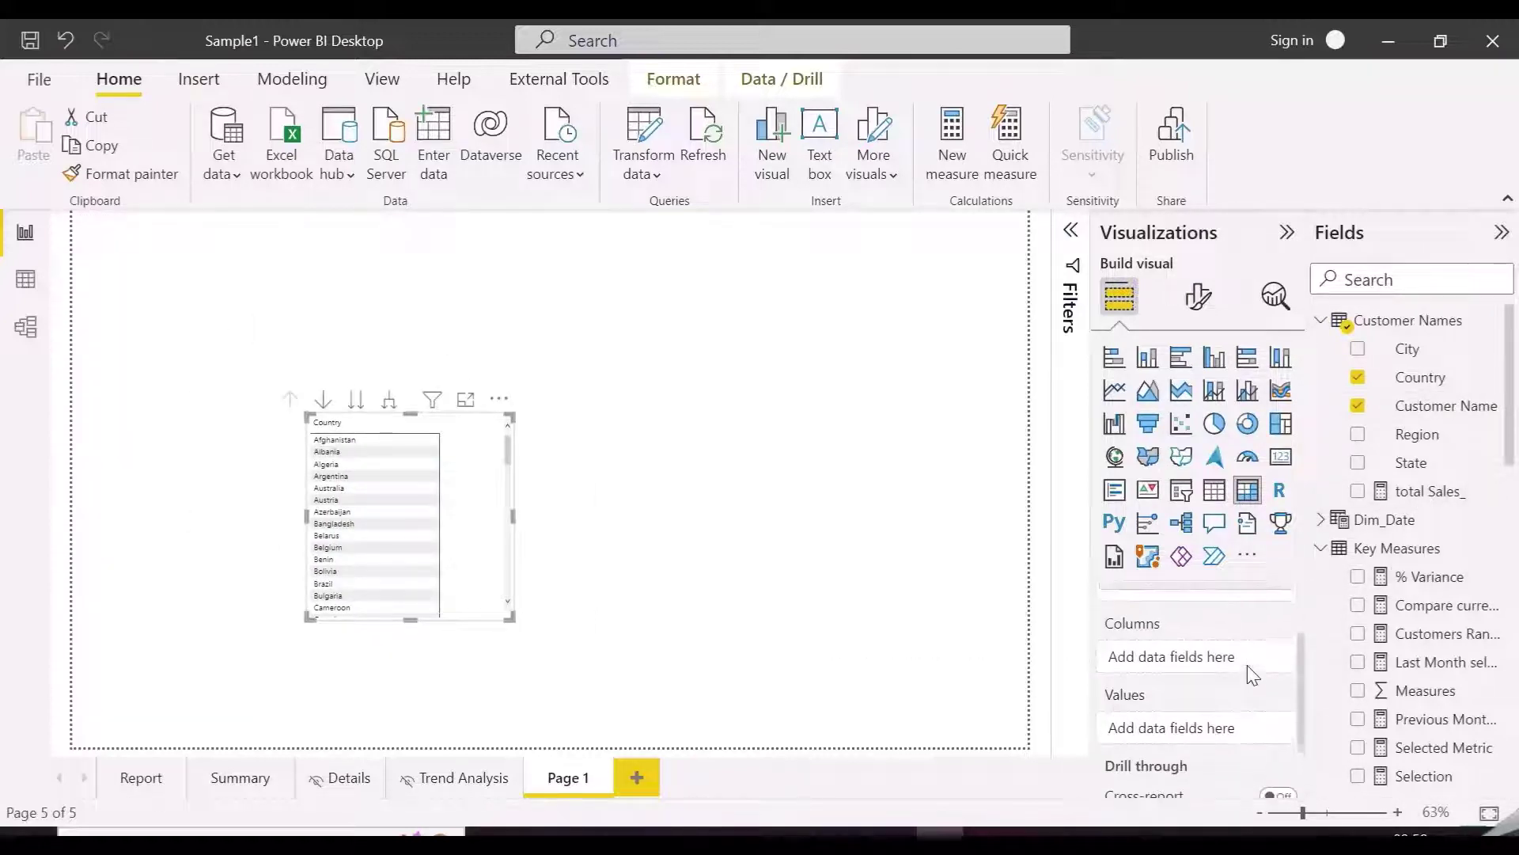
{"action": "scroll", "coordinate": [1250, 676], "scroll_direction": "up", "scroll_amount": 1}
{"action": "scroll", "coordinate": [1253, 675], "scroll_direction": "down", "scroll_amount": 1}
{"action": "scroll", "coordinate": [1252, 675], "scroll_direction": "down", "scroll_amount": 1}
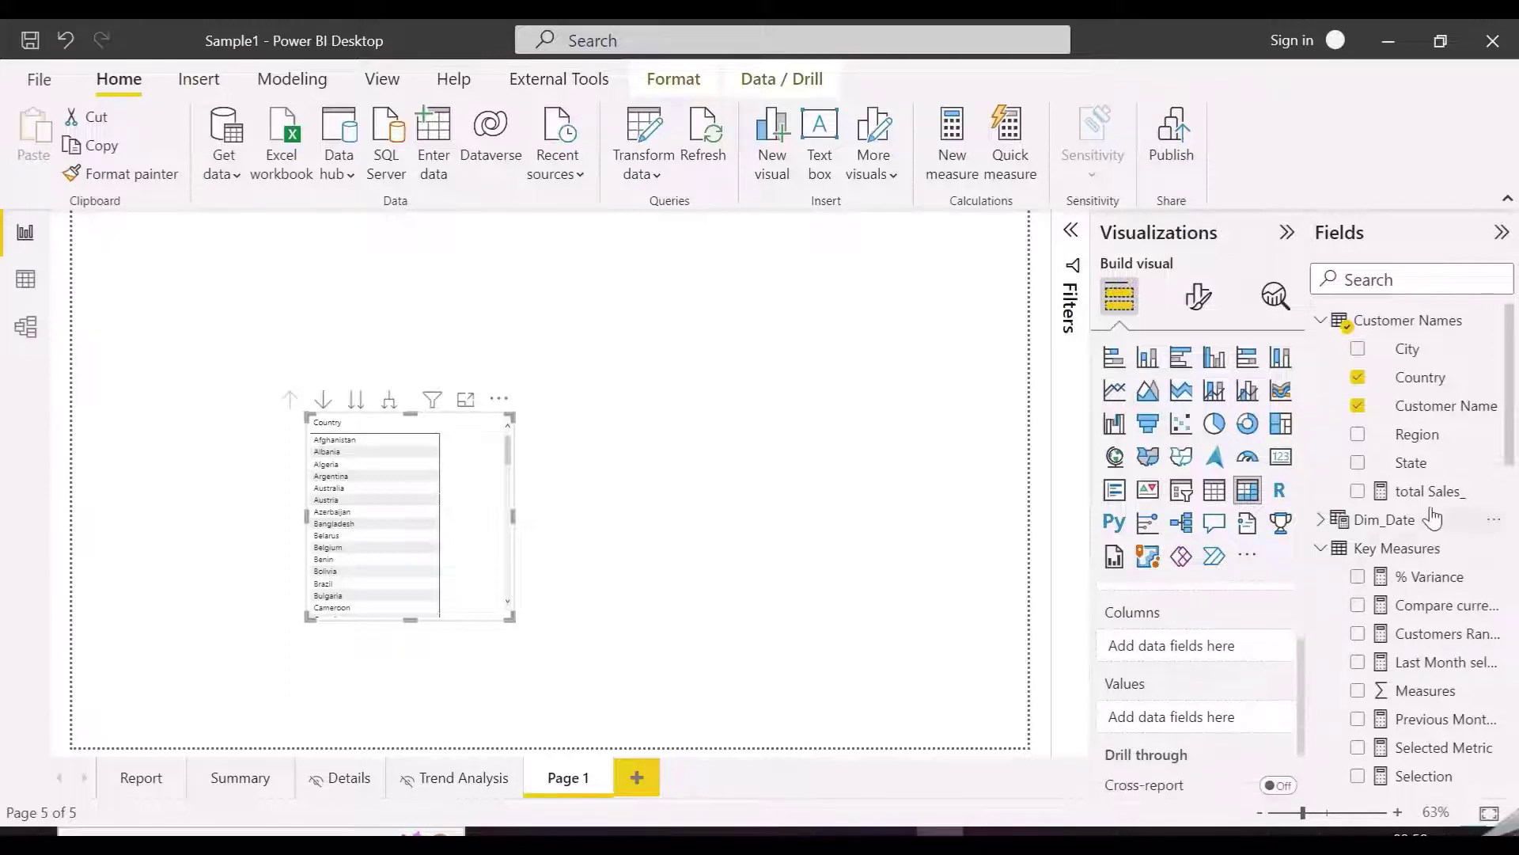
{"action": "left_click_drag", "start_coordinate": [1429, 491], "coordinate": [1185, 717]}
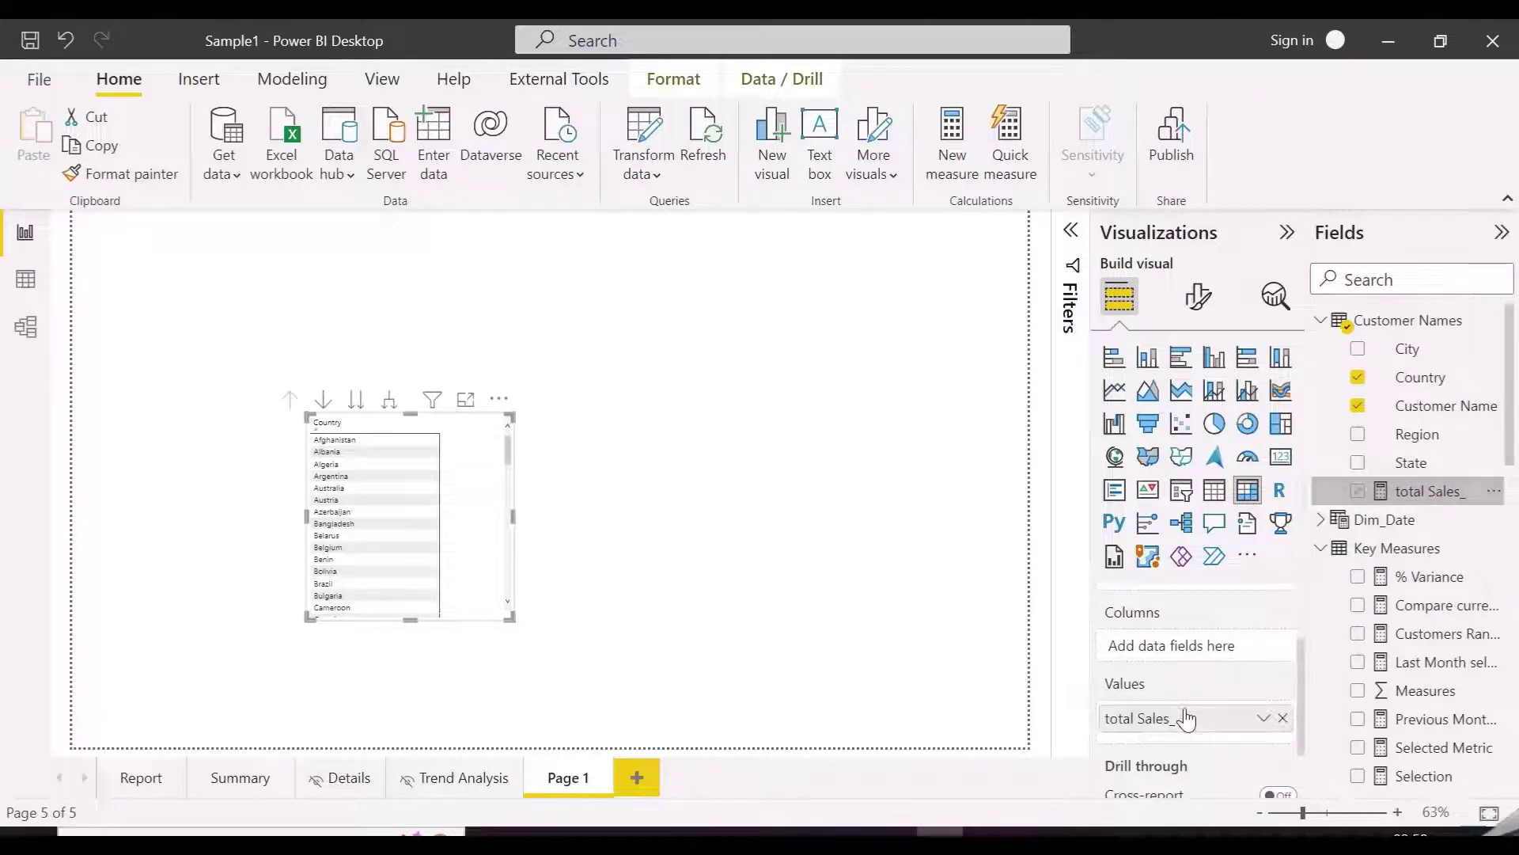
Step: Turn on the +/- expand icons for the matrix row headers
{"action": "left_click", "coordinate": [1198, 297]}
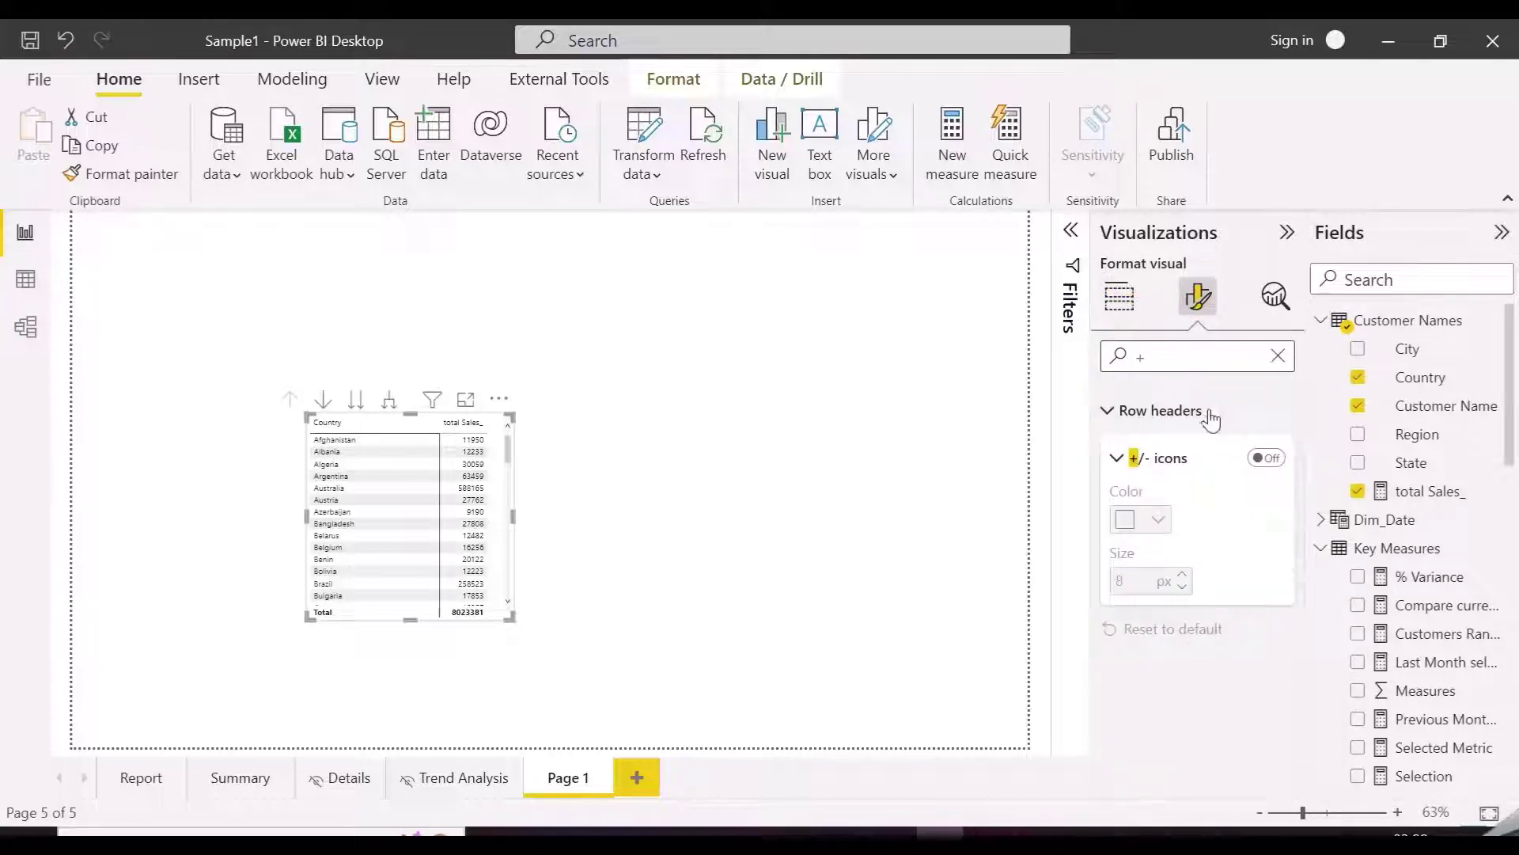
{"action": "left_click", "coordinate": [1272, 466]}
{"action": "left_click", "coordinate": [1119, 299]}
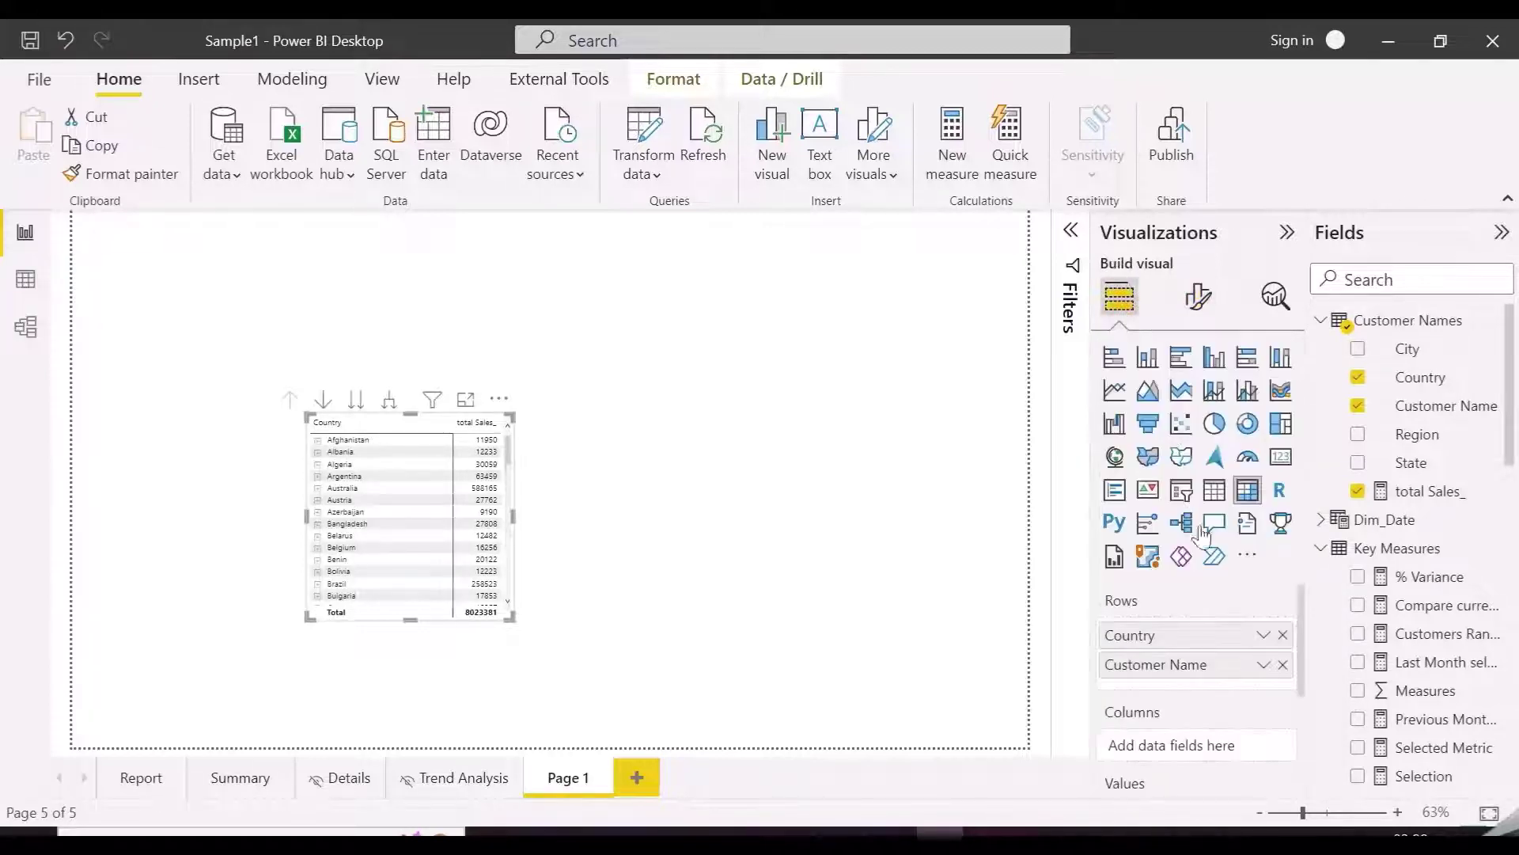
{"action": "left_click", "coordinate": [1198, 297]}
{"action": "scroll", "coordinate": [1195, 515], "scroll_direction": "down", "scroll_amount": 1}
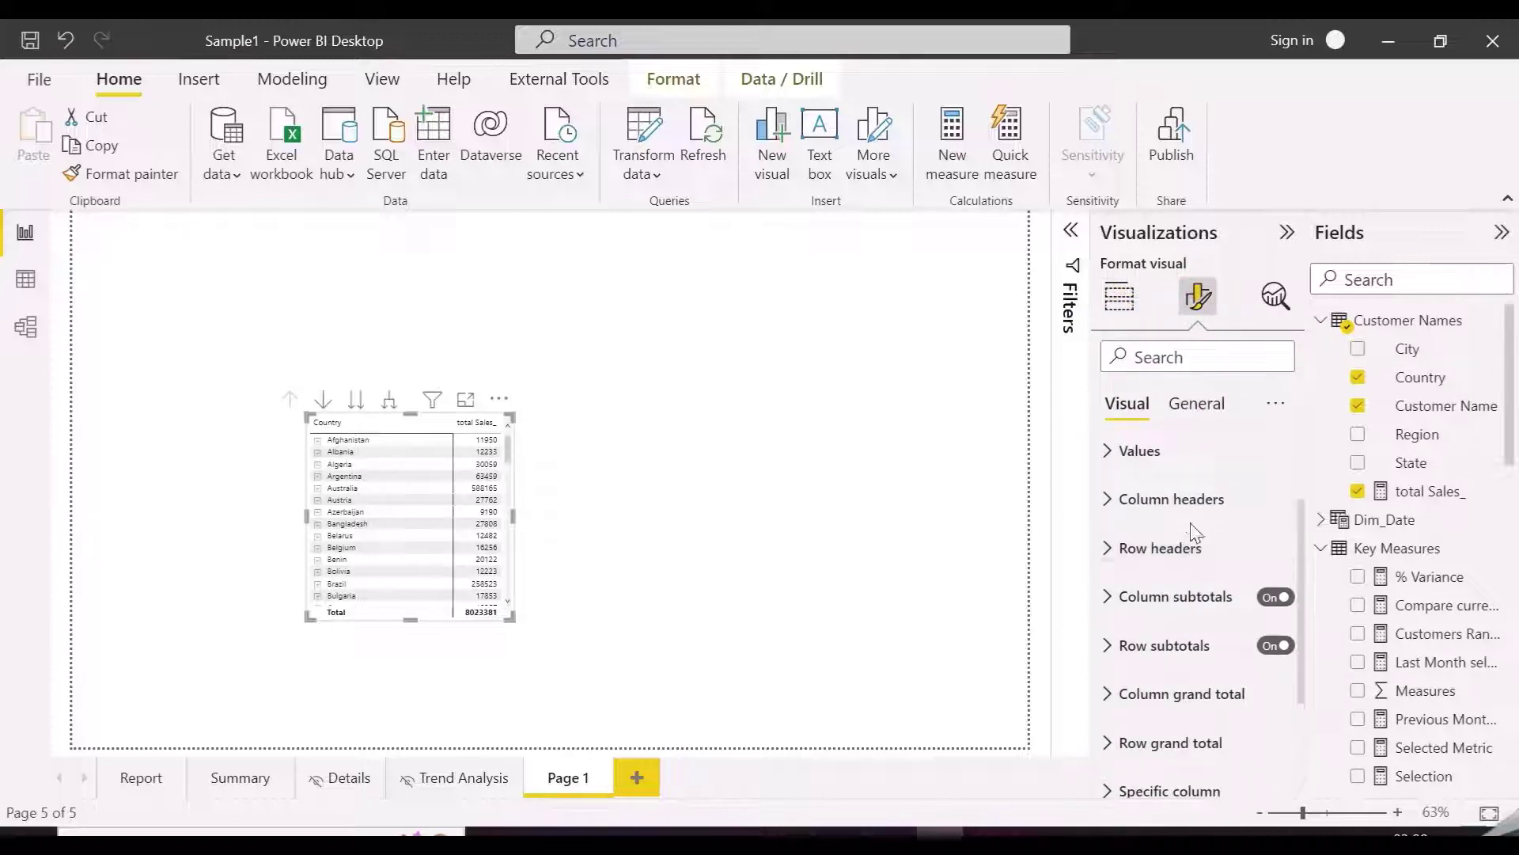
Step: Enlarge the column header font and give headers a dark blue background with white text
{"action": "left_click", "coordinate": [1189, 505]}
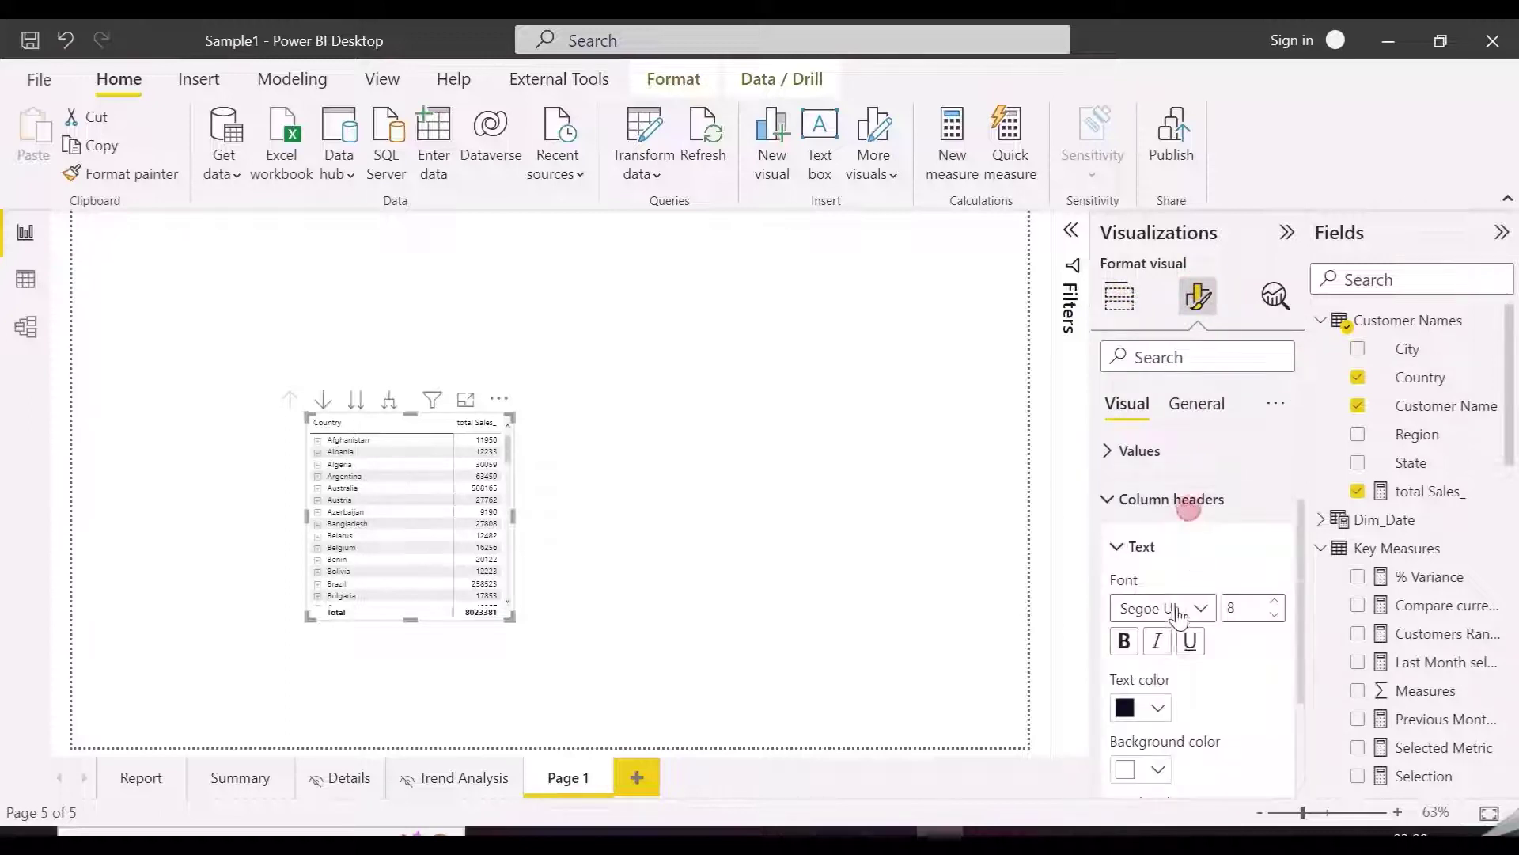
{"action": "left_click", "coordinate": [1276, 600]}
{"action": "scroll", "coordinate": [1249, 659], "scroll_direction": "down", "scroll_amount": 1}
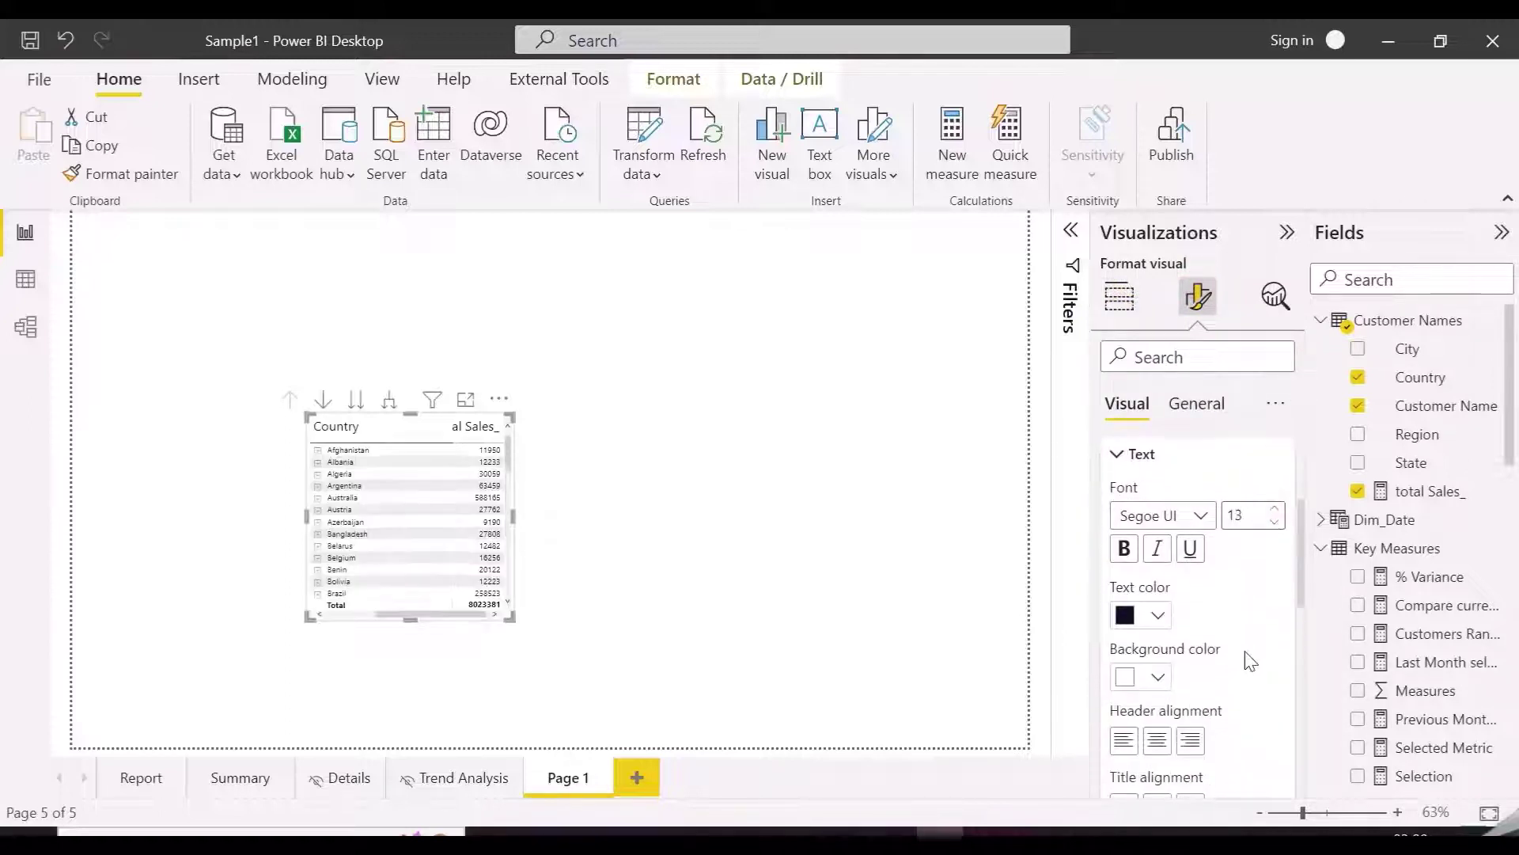
{"action": "left_click", "coordinate": [1279, 510]}
{"action": "left_click", "coordinate": [1279, 510]}
{"action": "left_click", "coordinate": [1157, 676]}
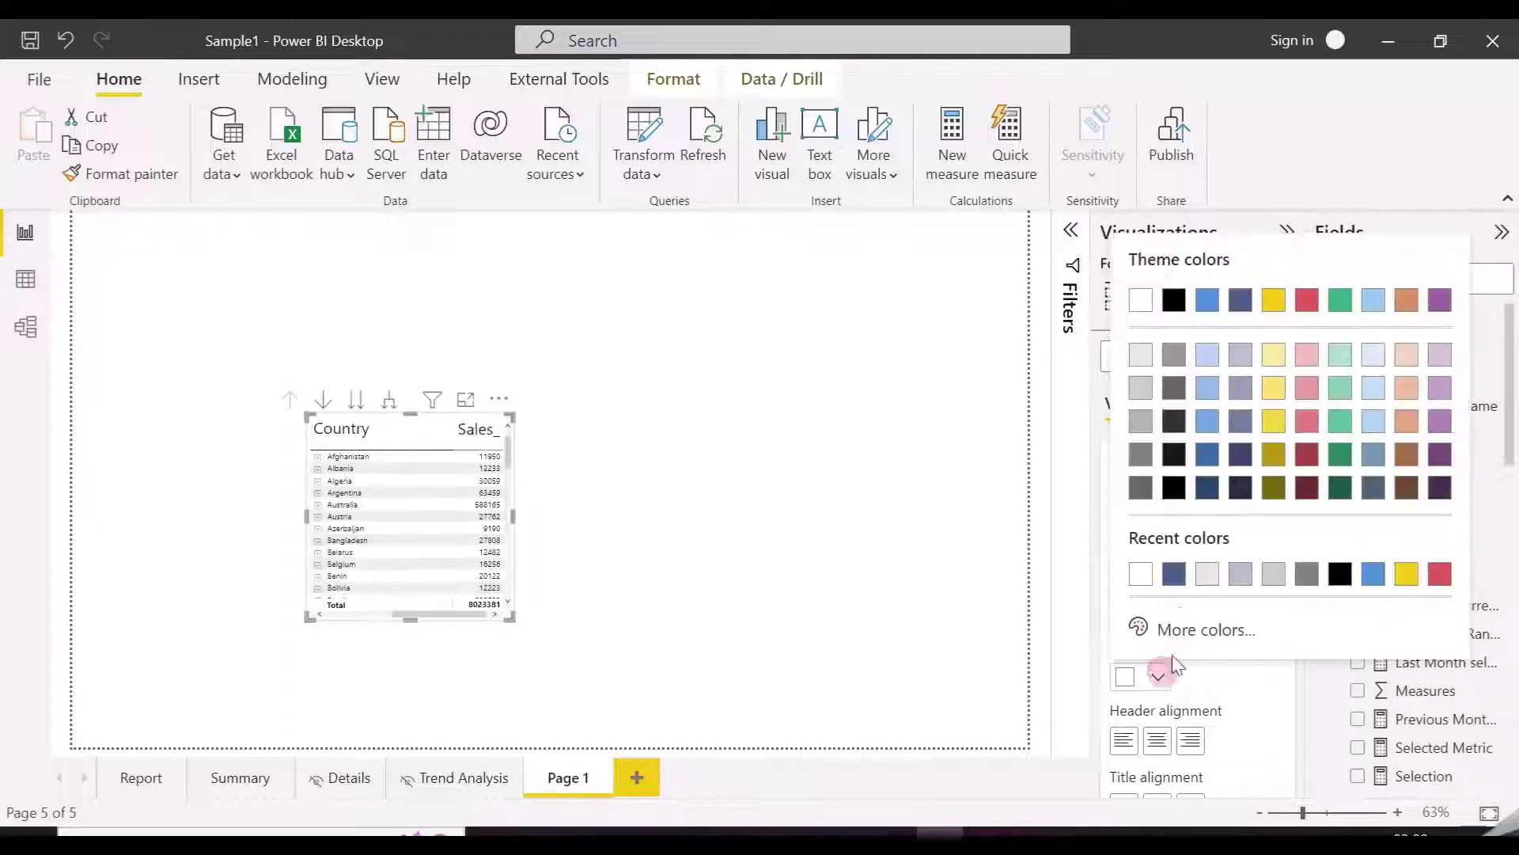
{"action": "left_click", "coordinate": [1174, 576]}
{"action": "left_click", "coordinate": [1158, 615]}
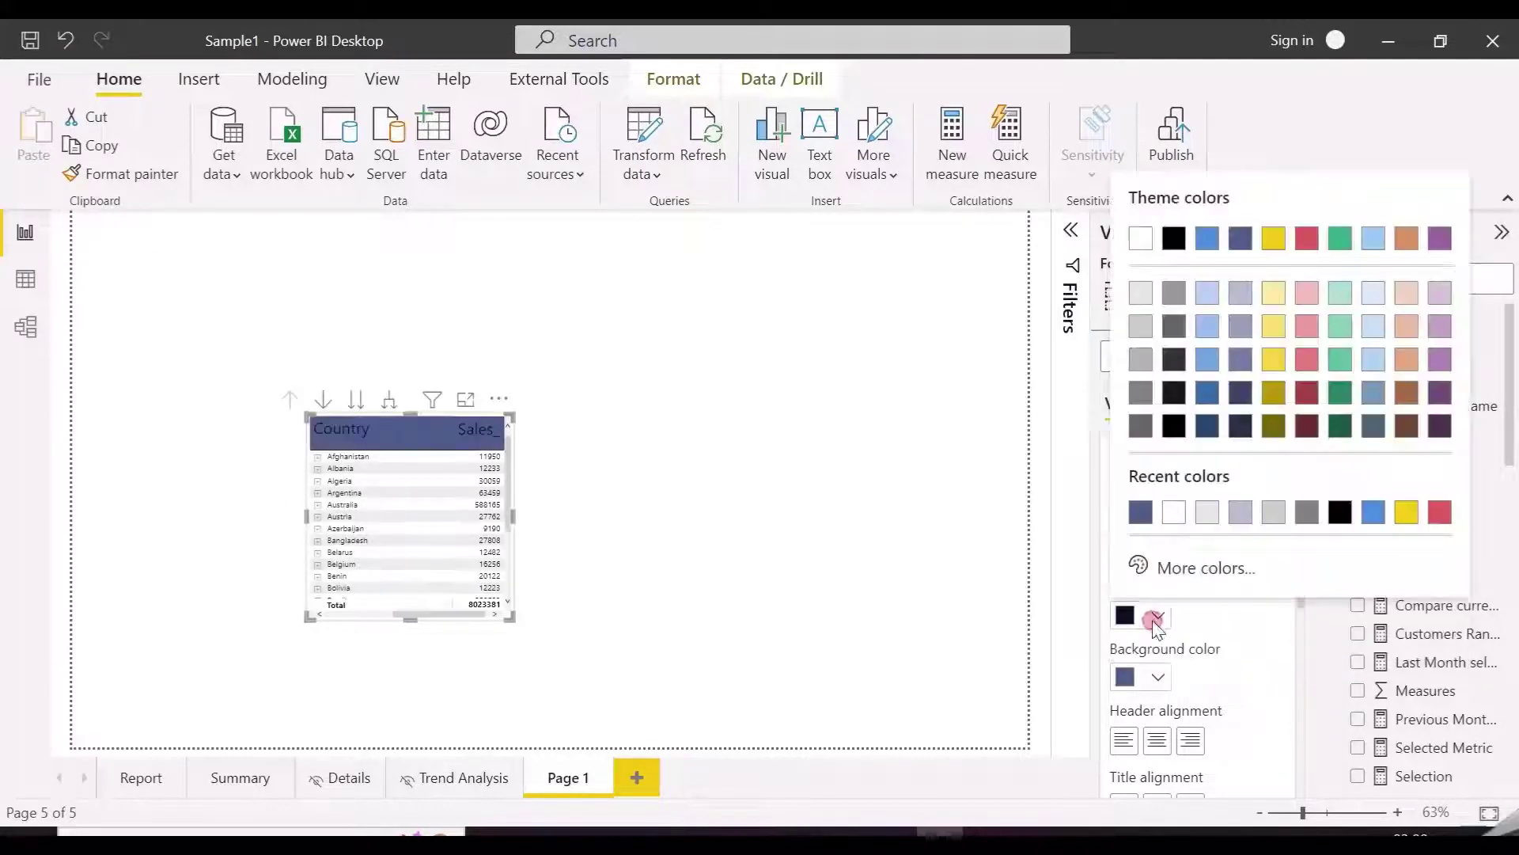
{"action": "left_click", "coordinate": [1153, 513]}
Step: Increase the matrix values font size to 14
{"action": "scroll", "coordinate": [1227, 696], "scroll_direction": "up", "scroll_amount": 3}
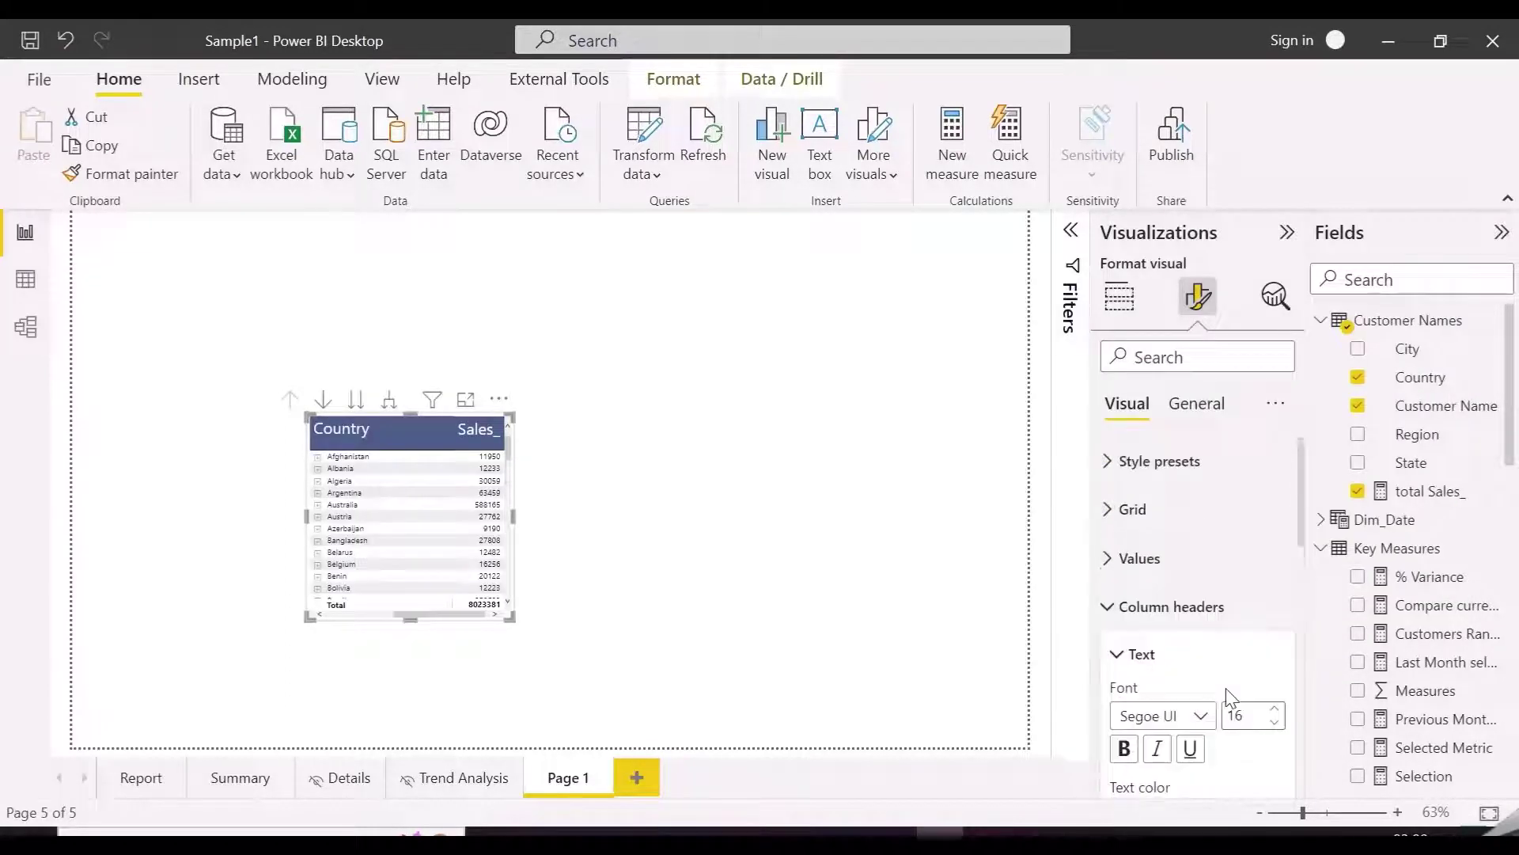
{"action": "left_click", "coordinate": [1143, 559]}
{"action": "left_click", "coordinate": [1271, 660]}
{"action": "left_click", "coordinate": [1271, 659]}
{"action": "left_click", "coordinate": [1271, 659]}
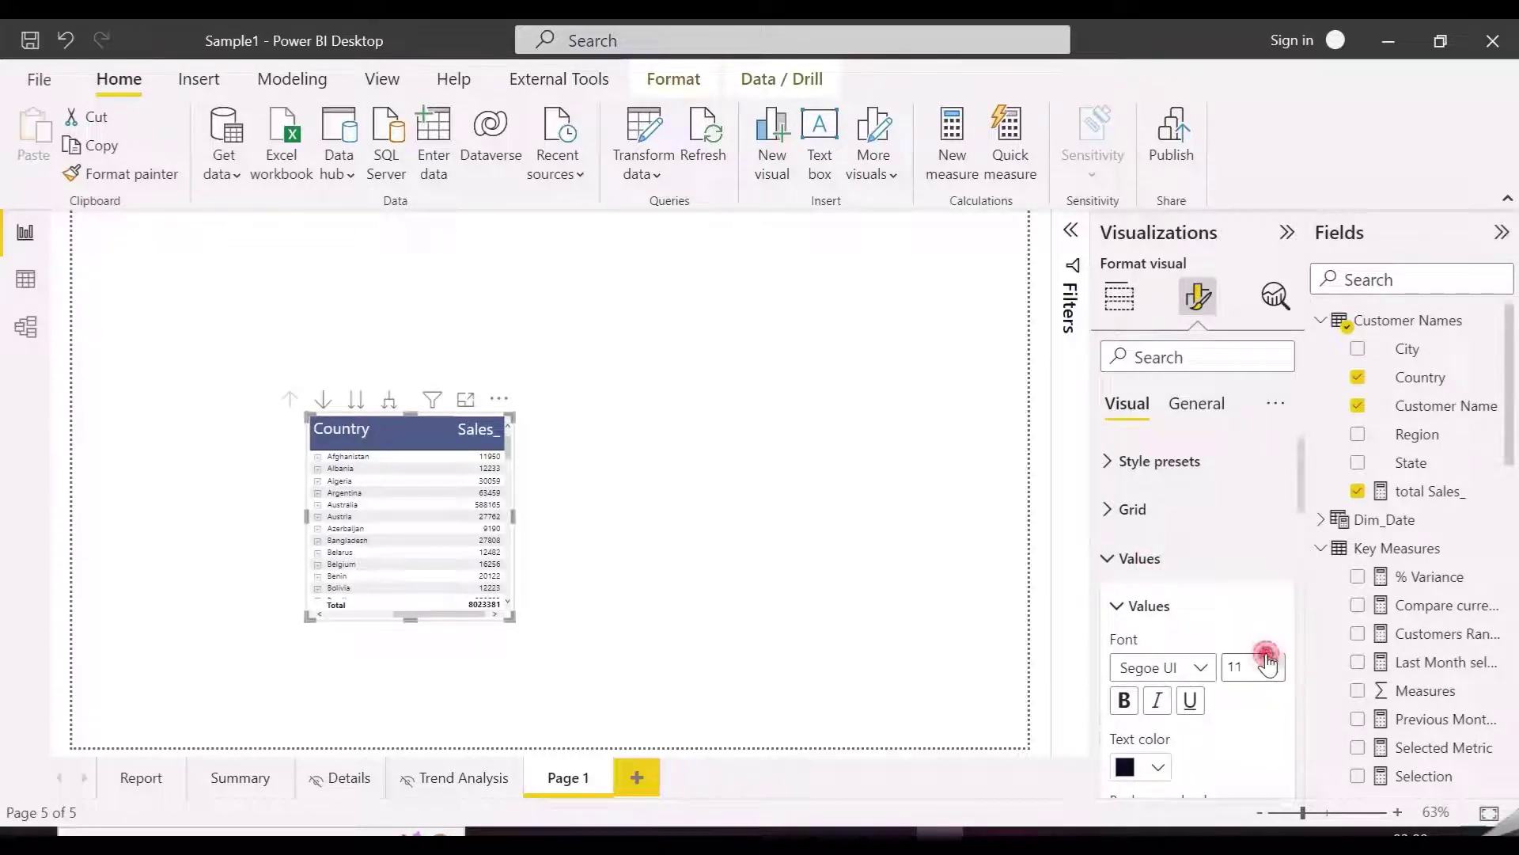
{"action": "left_click", "coordinate": [1271, 659]}
{"action": "left_click", "coordinate": [1271, 659]}
{"action": "left_click", "coordinate": [1271, 659]}
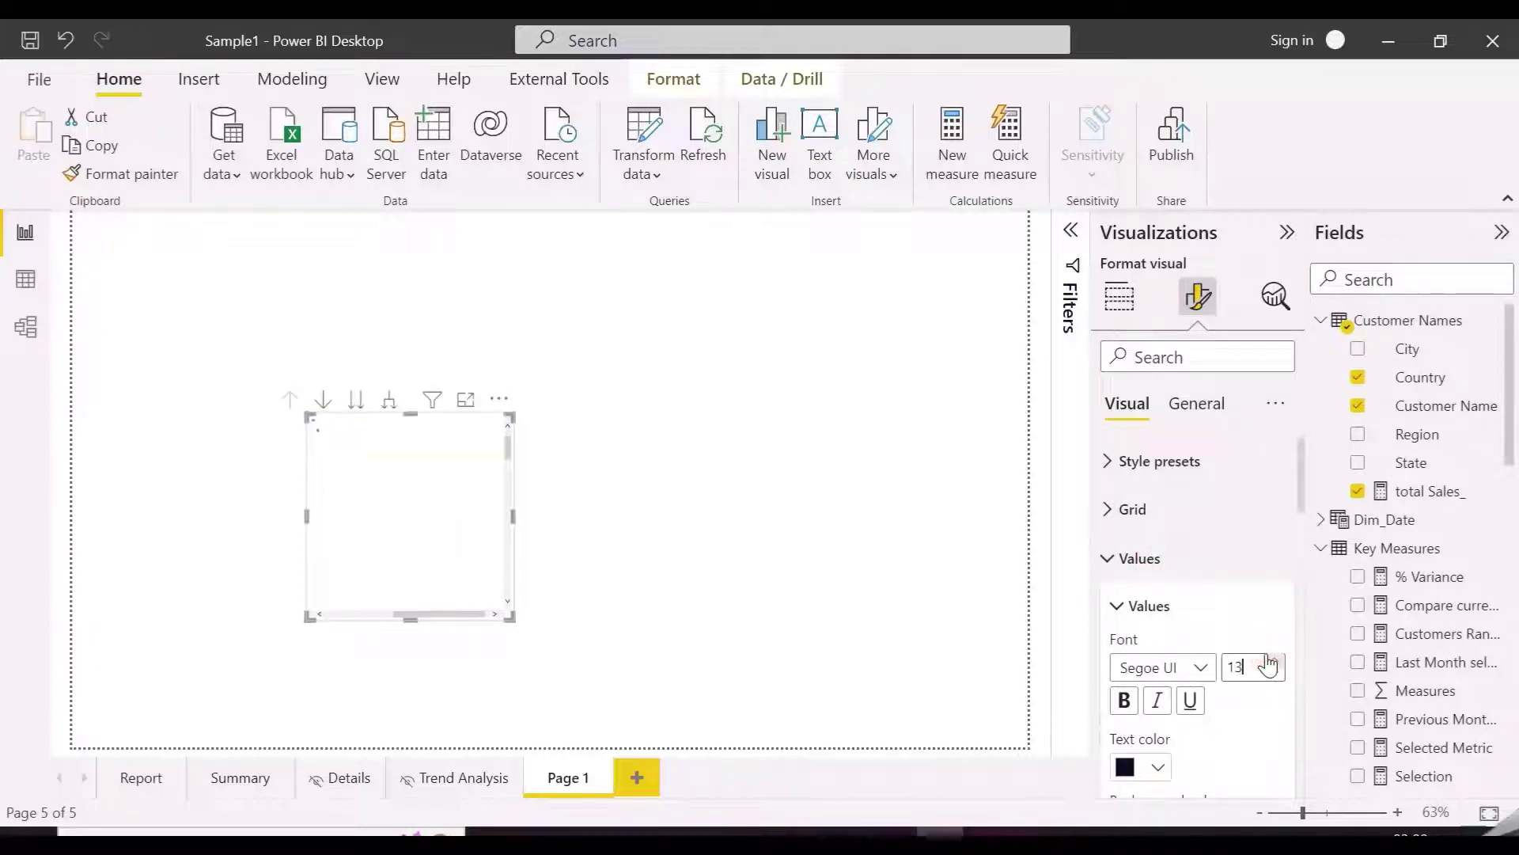
{"action": "left_click", "coordinate": [1122, 607]}
Step: Adjust column header alignment, leaving the title aligned left
{"action": "scroll", "coordinate": [1256, 645], "scroll_direction": "down", "scroll_amount": 5}
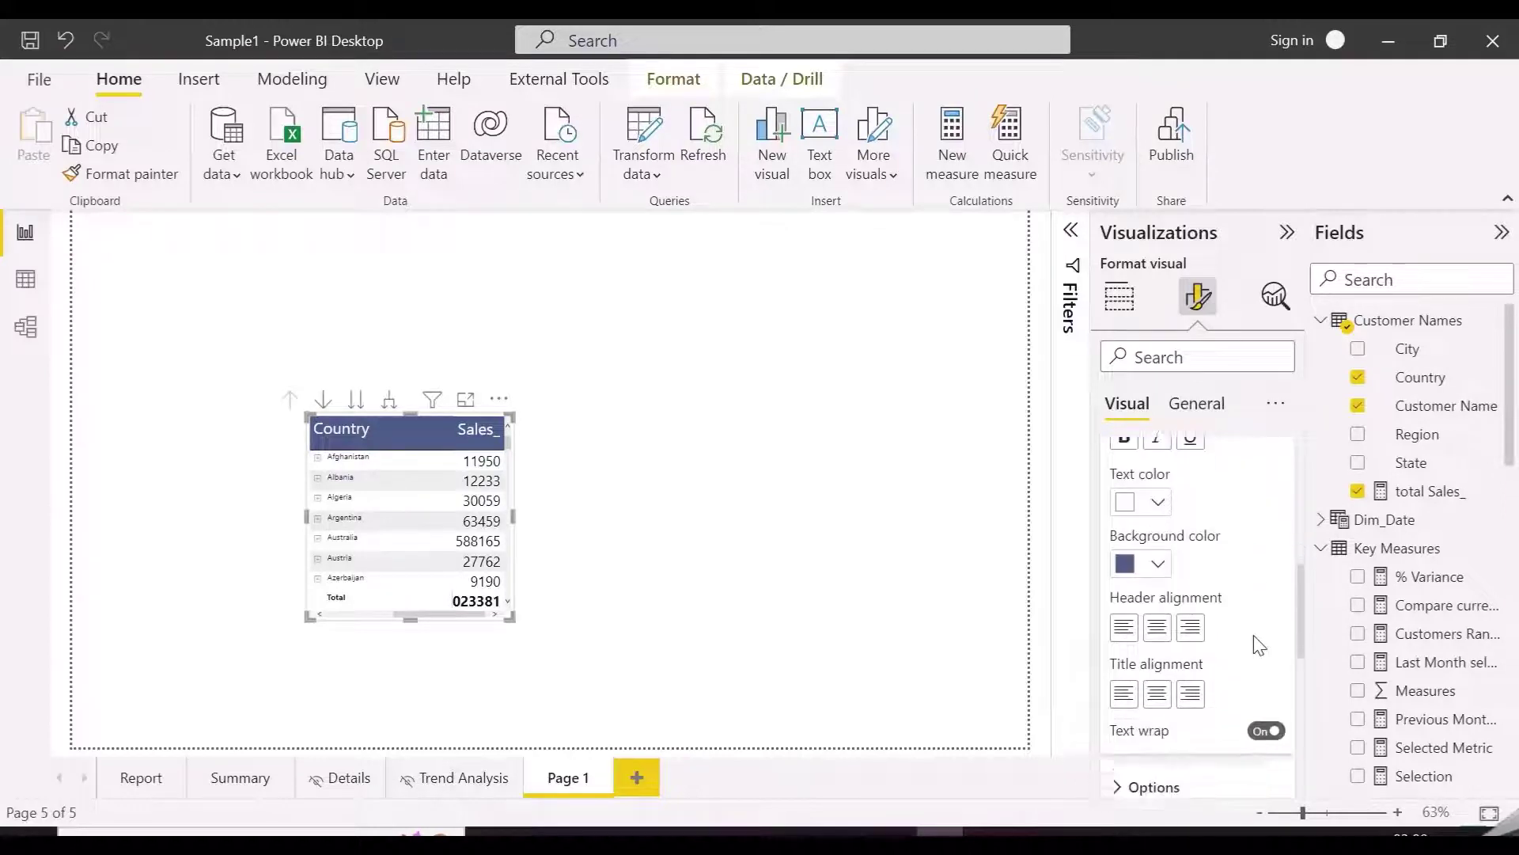
{"action": "scroll", "coordinate": [1259, 645], "scroll_direction": "down", "scroll_amount": 4}
{"action": "scroll", "coordinate": [1259, 645], "scroll_direction": "up", "scroll_amount": 1}
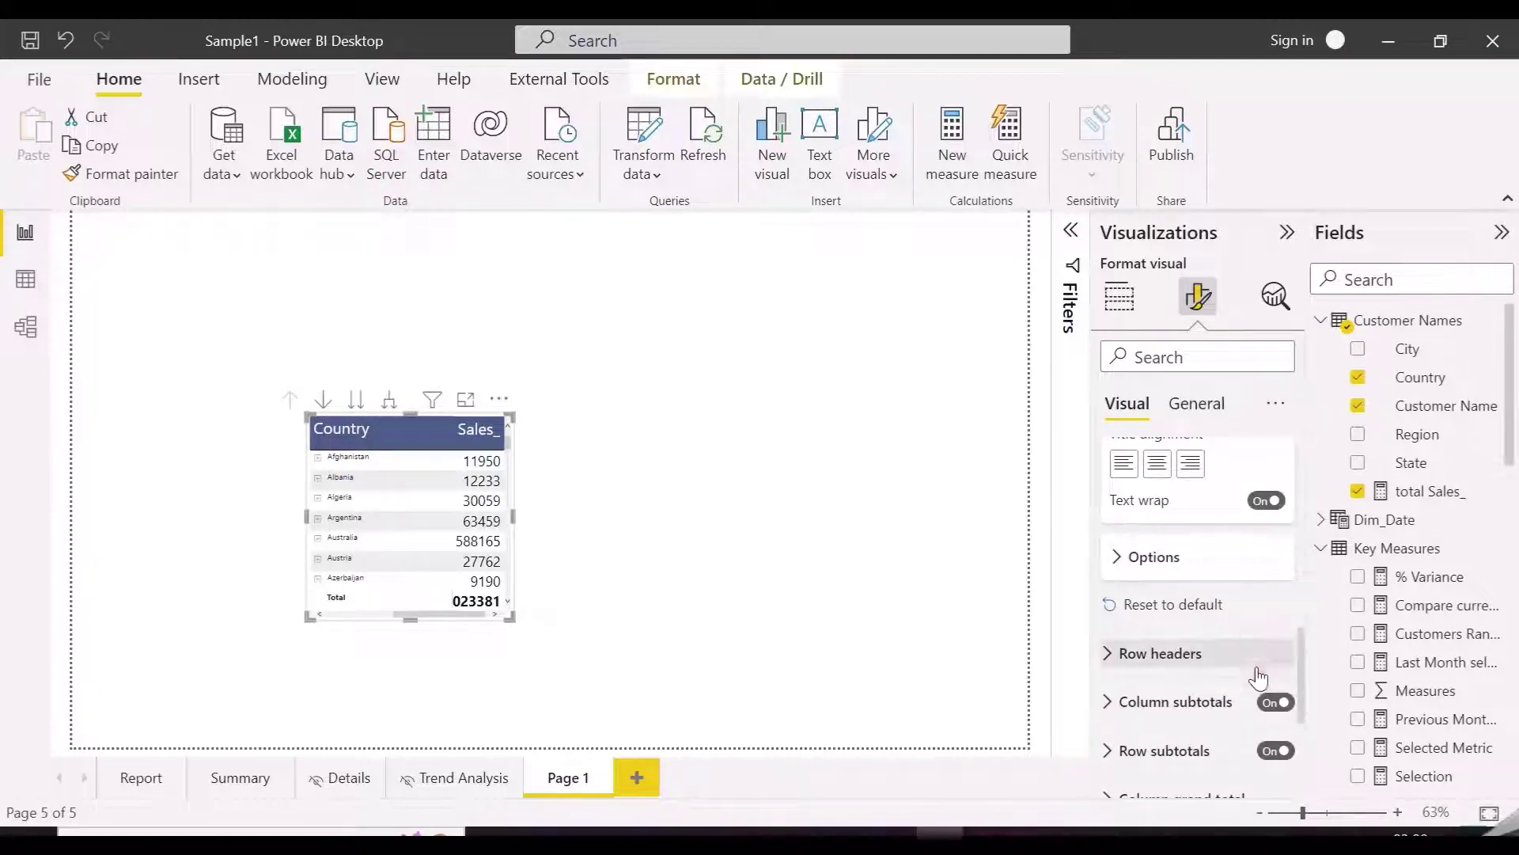
{"action": "scroll", "coordinate": [1255, 657], "scroll_direction": "up", "scroll_amount": 1}
{"action": "left_click", "coordinate": [1156, 511]}
{"action": "left_click", "coordinate": [1130, 577]}
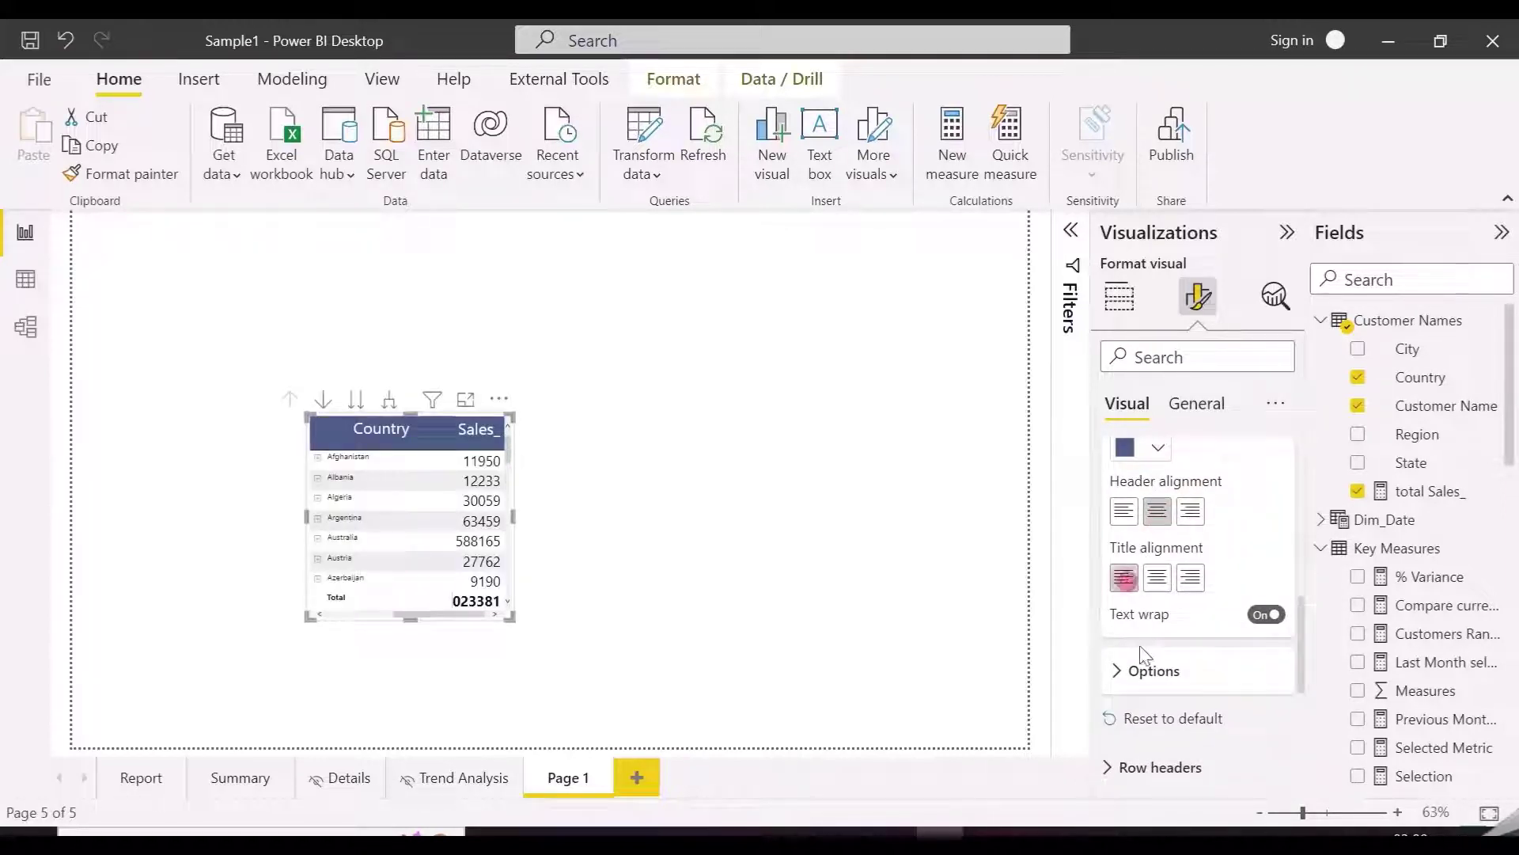
Step: Raise the row header (country label) font size to 14
{"action": "scroll", "coordinate": [1147, 657], "scroll_direction": "down", "scroll_amount": 3}
{"action": "left_click", "coordinate": [1177, 679]}
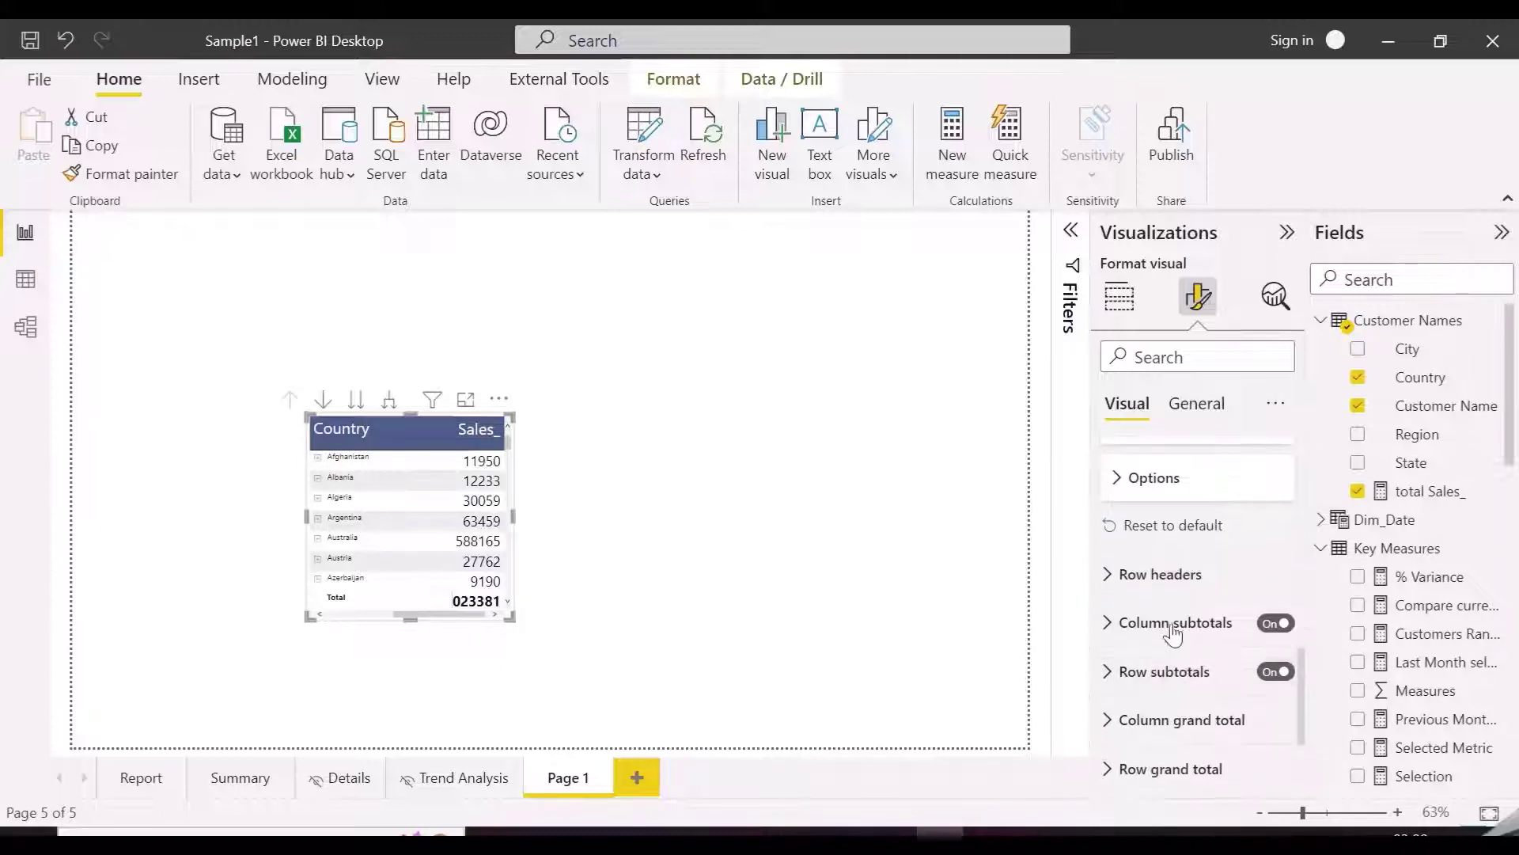
{"action": "left_click", "coordinate": [1162, 586]}
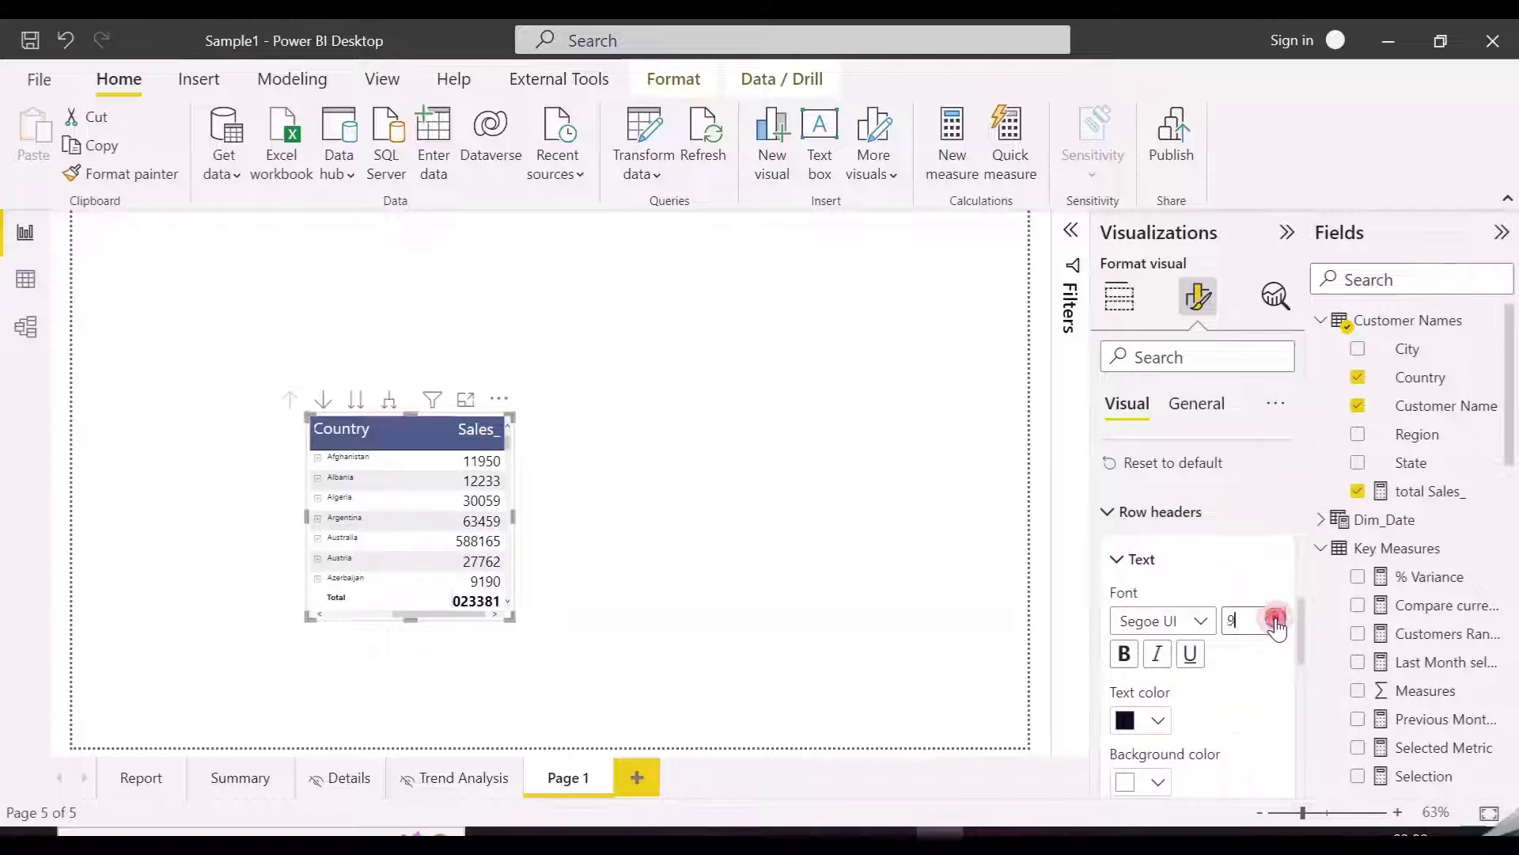
{"action": "left_click", "coordinate": [1275, 615]}
{"action": "left_click", "coordinate": [1274, 615]}
{"action": "left_click", "coordinate": [1275, 614]}
{"action": "left_click", "coordinate": [1275, 614]}
{"action": "left_click", "coordinate": [1274, 615]}
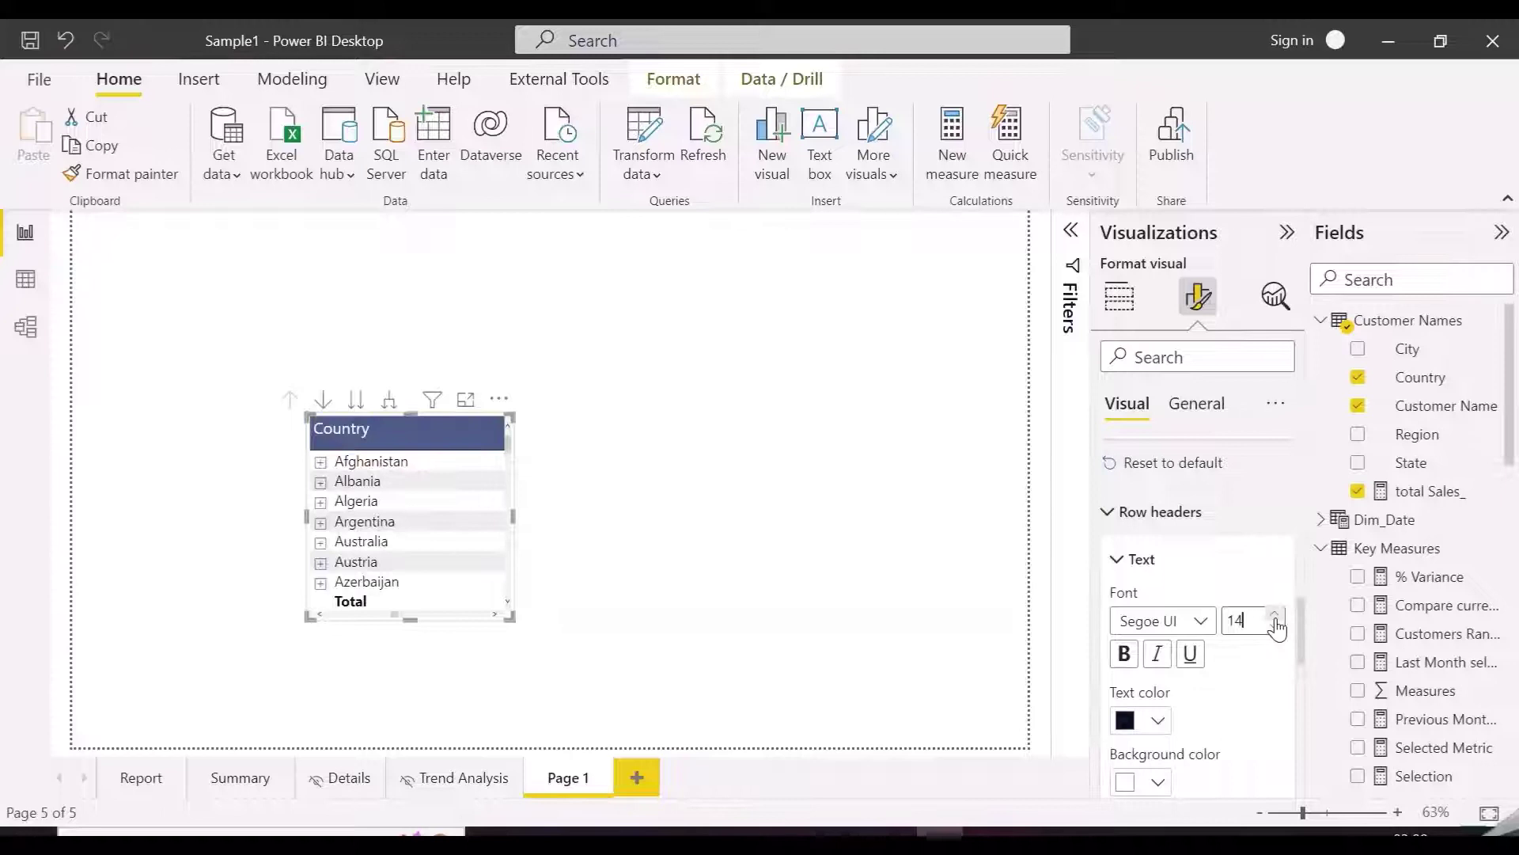
Step: Enlarge the matrix, move it up and left, and widen the total Sales_ column
{"action": "left_click_drag", "start_coordinate": [509, 613], "coordinate": [720, 701]}
{"action": "left_click_drag", "start_coordinate": [642, 560], "coordinate": [608, 482]}
{"action": "left_click_drag", "start_coordinate": [563, 351], "coordinate": [589, 350]}
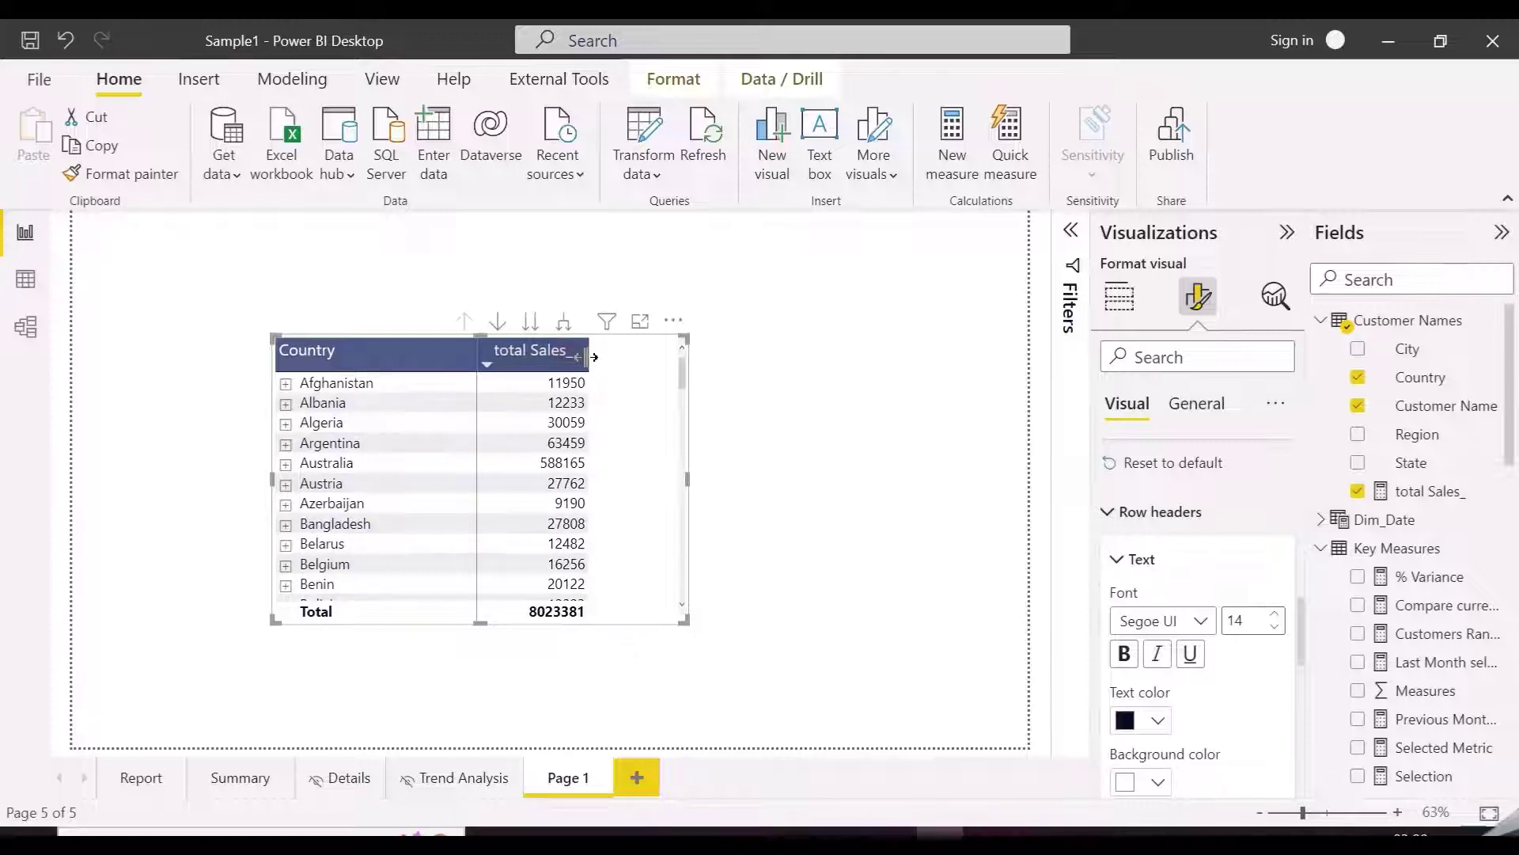
Step: Create a new Rank measure in the Customer Names table
{"action": "right_click", "coordinate": [1396, 336]}
{"action": "key", "text": "Escape"}
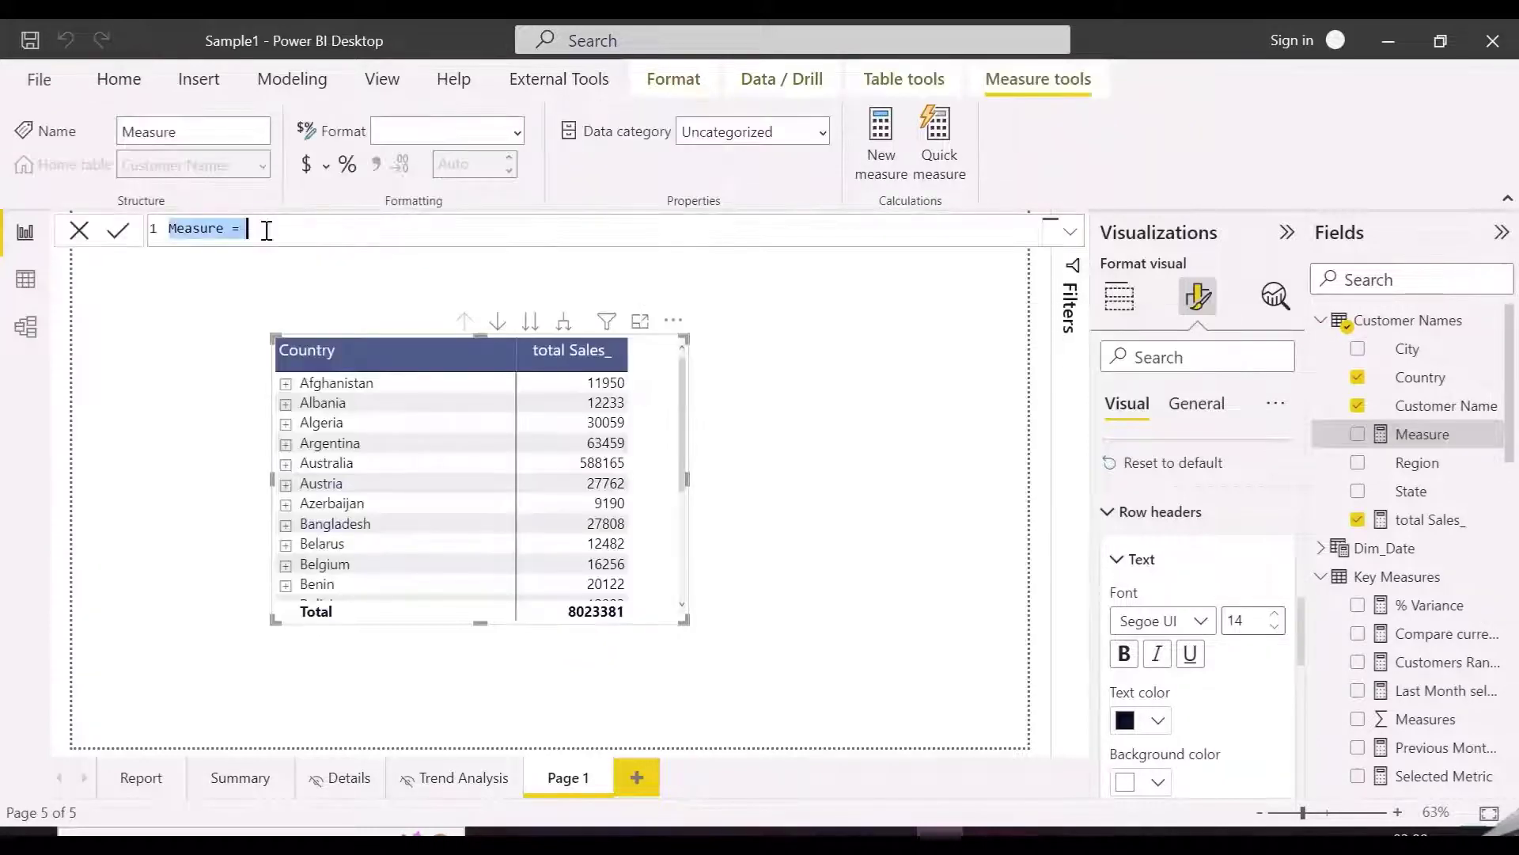
{"action": "type", "text": "rA"}
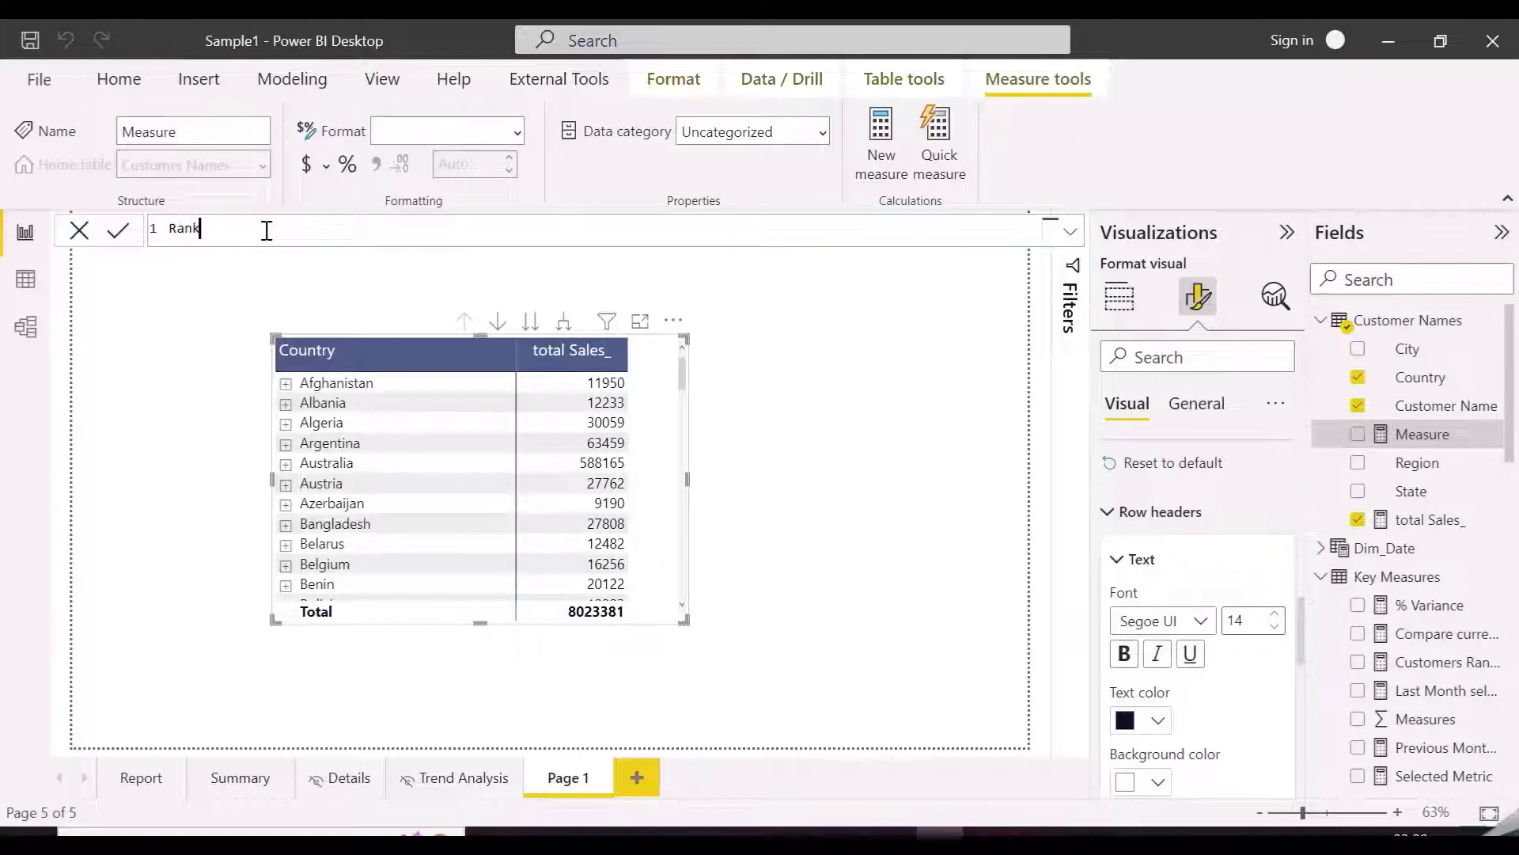
{"action": "key", "text": "shift+Return"}
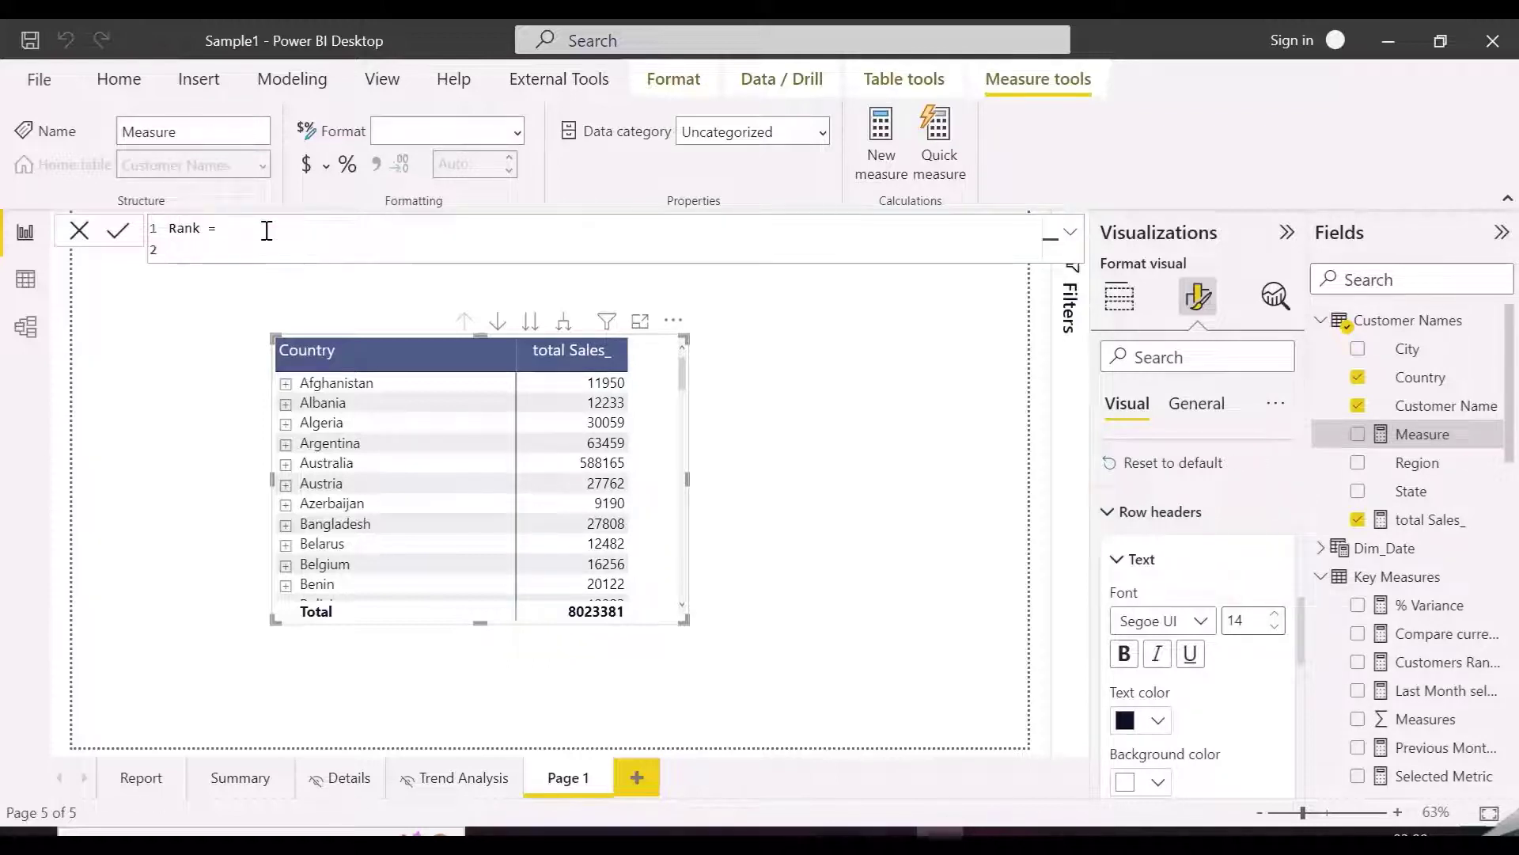
{"action": "key", "text": "shift+Return"}
Step: Begin the formula with RANKX(ALLSELECTED('Customer Names'[Customer Name])
{"action": "type", "text": "ran"}
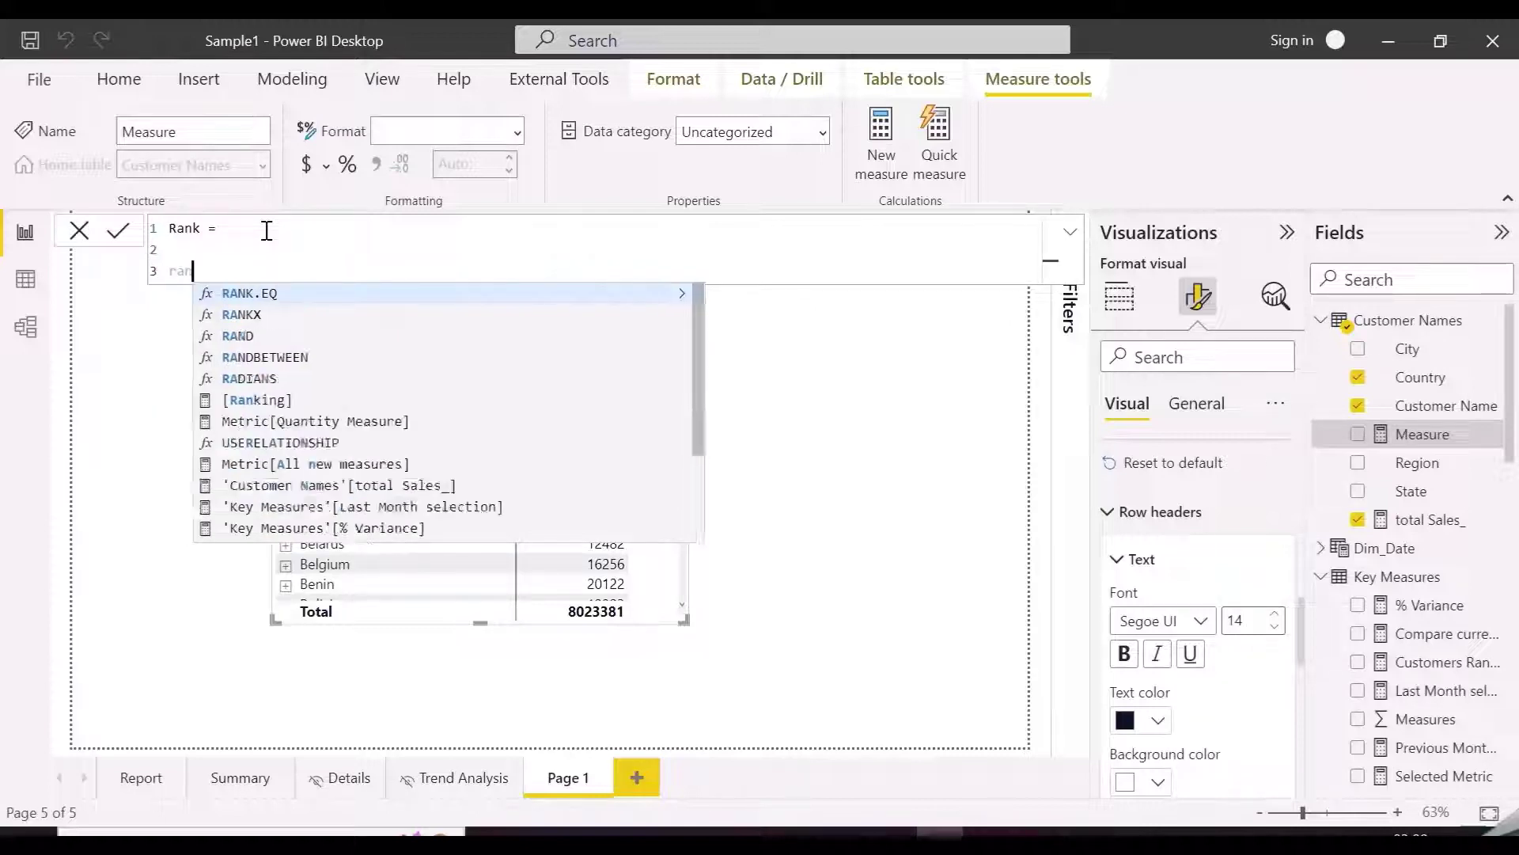
{"action": "type", "text": "kx"}
{"action": "key", "text": "Tab"}
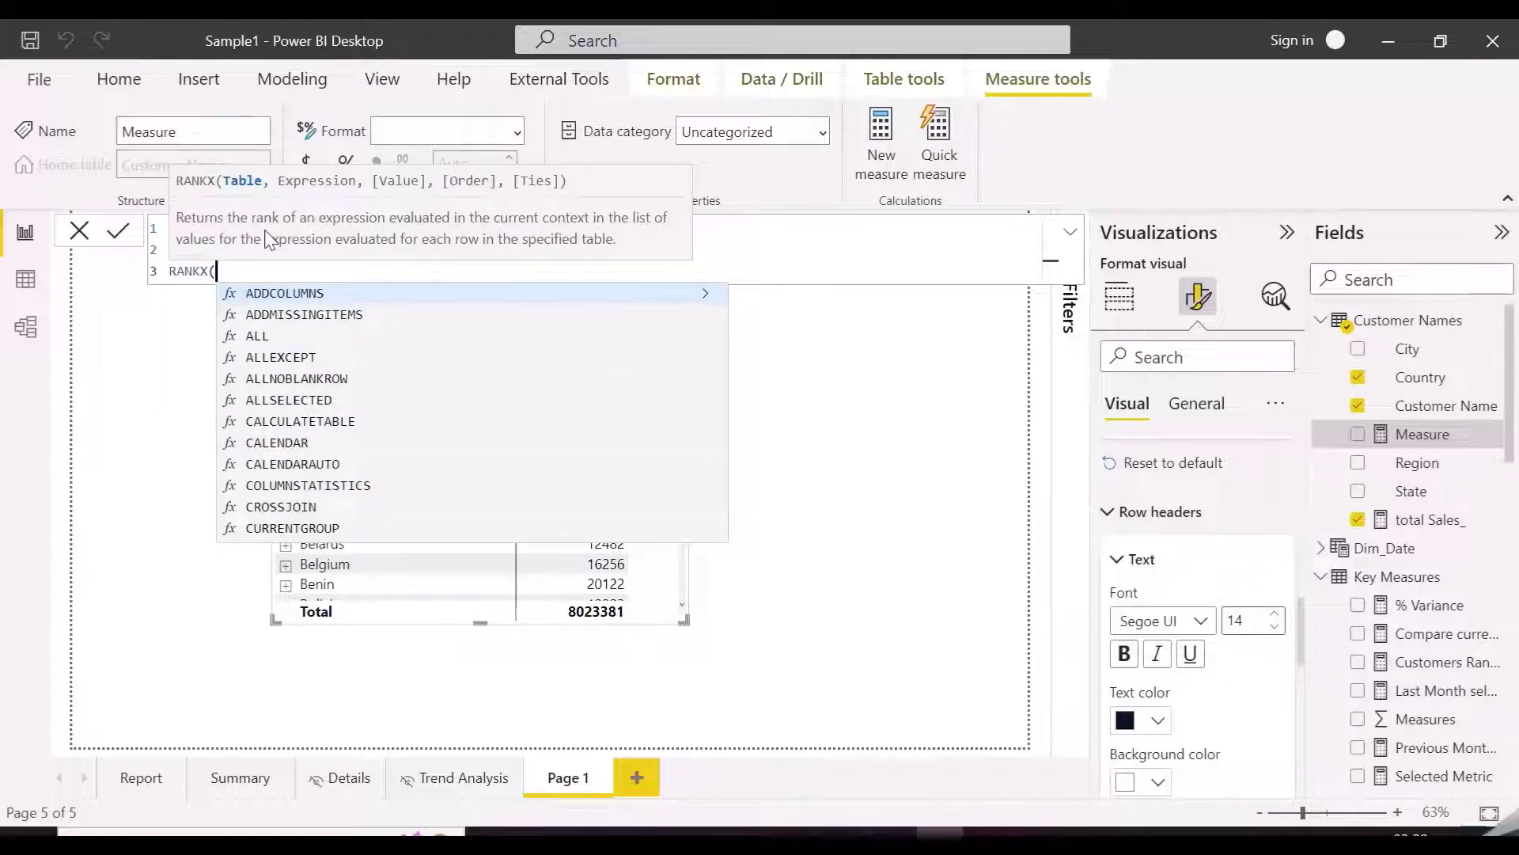
{"action": "type", "text": "all"}
{"action": "key", "text": "Tab"}
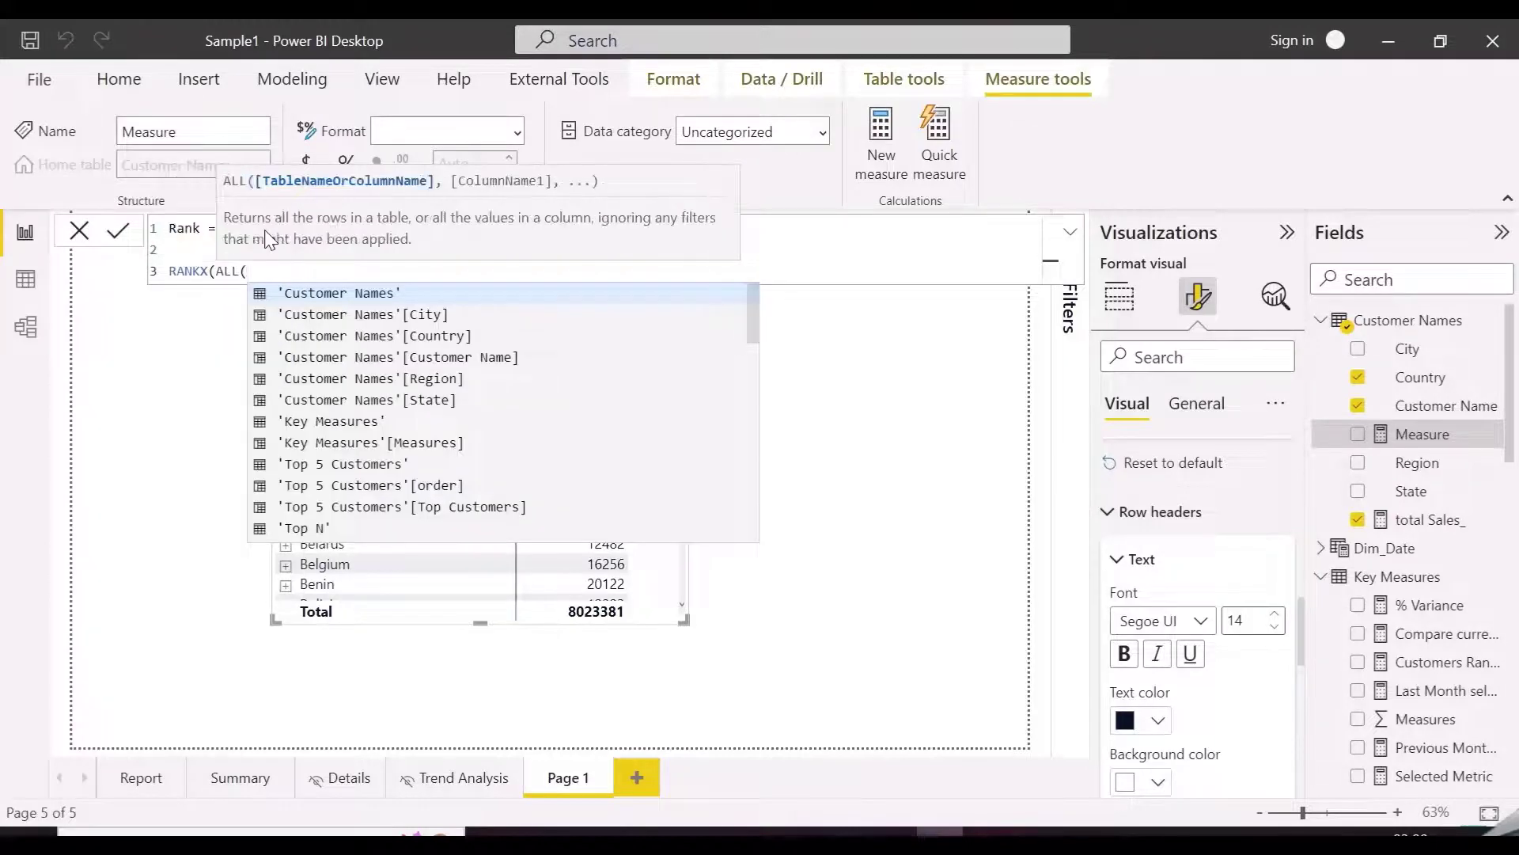
{"action": "key", "text": "BackSpace"}
{"action": "type", "text": "sele"}
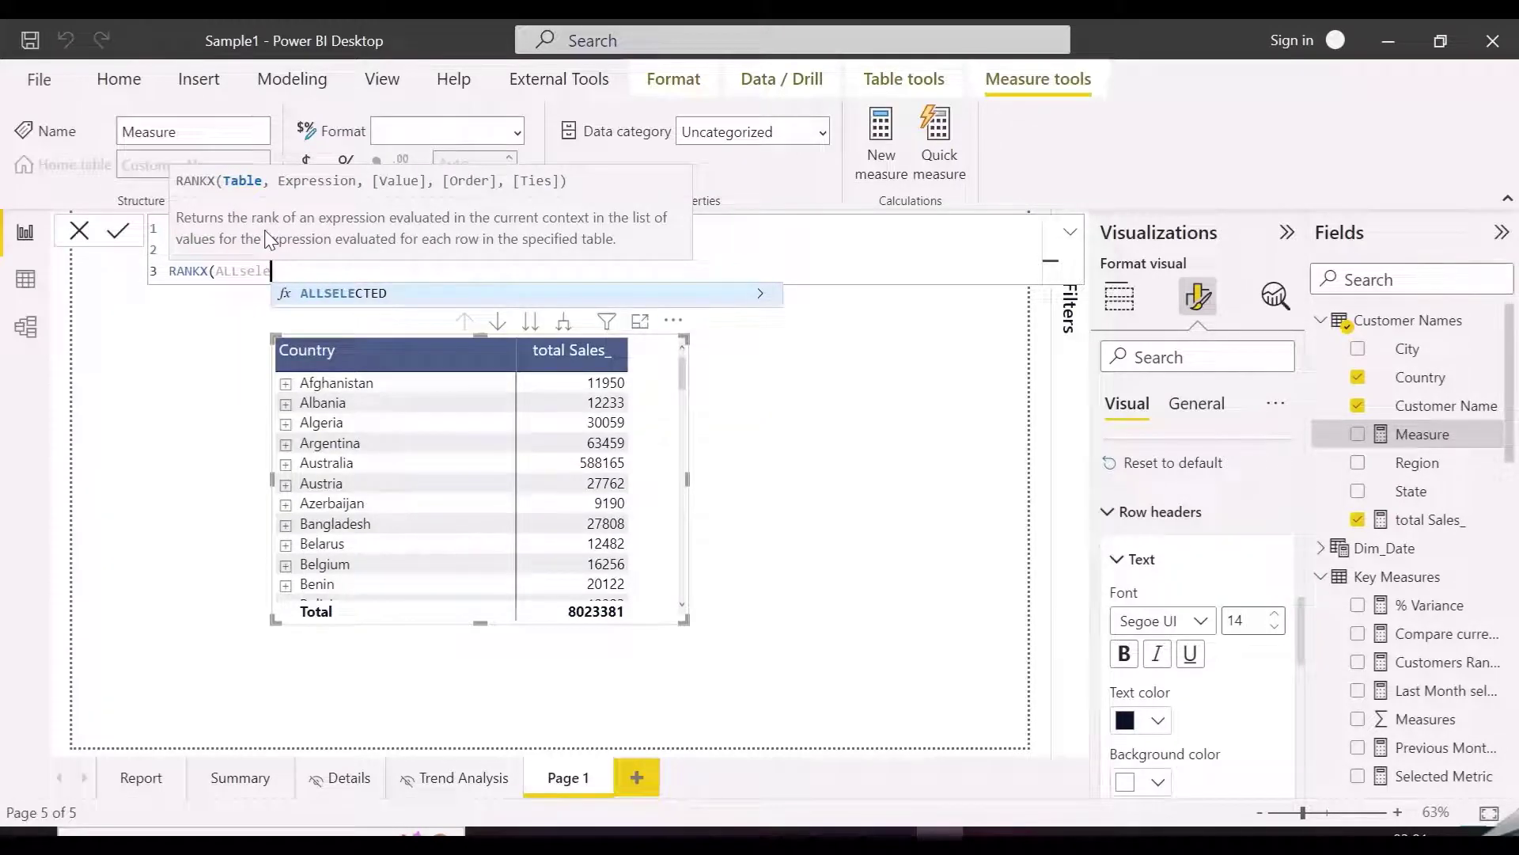
{"action": "key", "text": "Tab"}
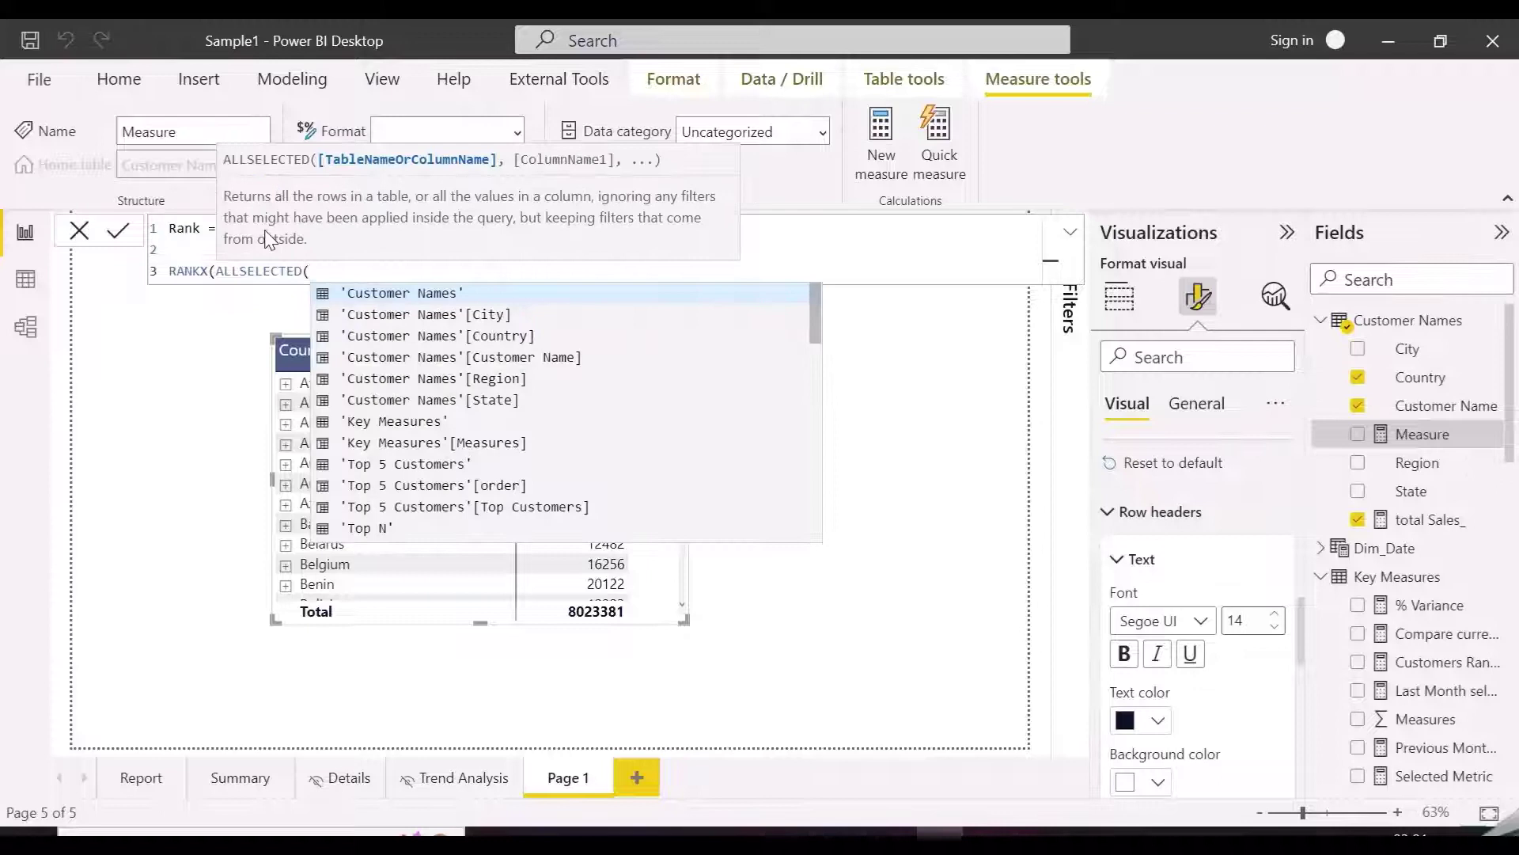
{"action": "type", "text": "customer"}
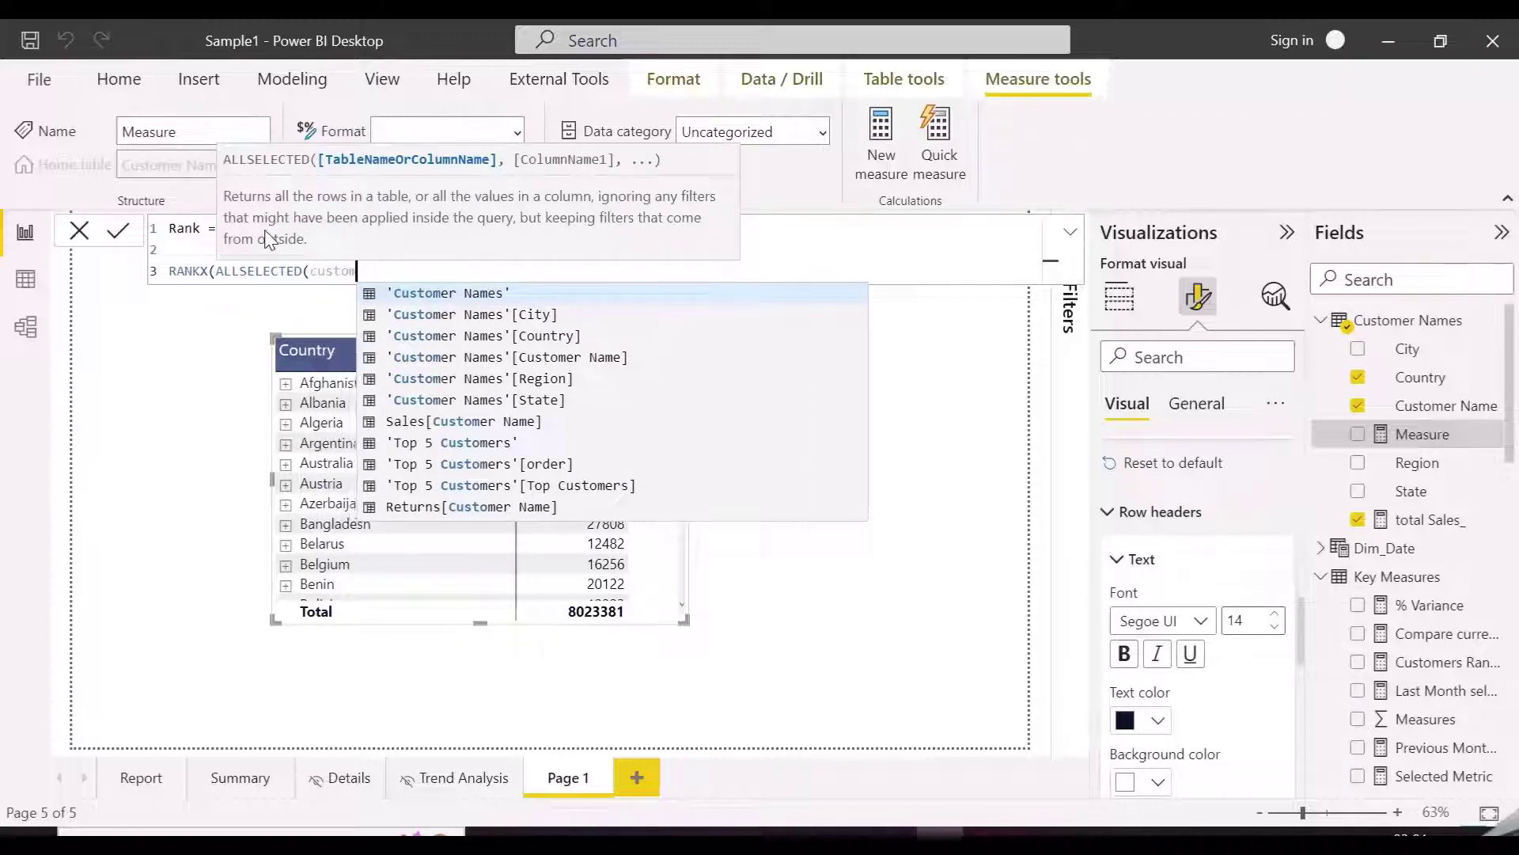
{"action": "key", "text": "Down"}
{"action": "key", "text": "Down"}
{"action": "key", "text": "Down"}
{"action": "key", "text": "Tab"}
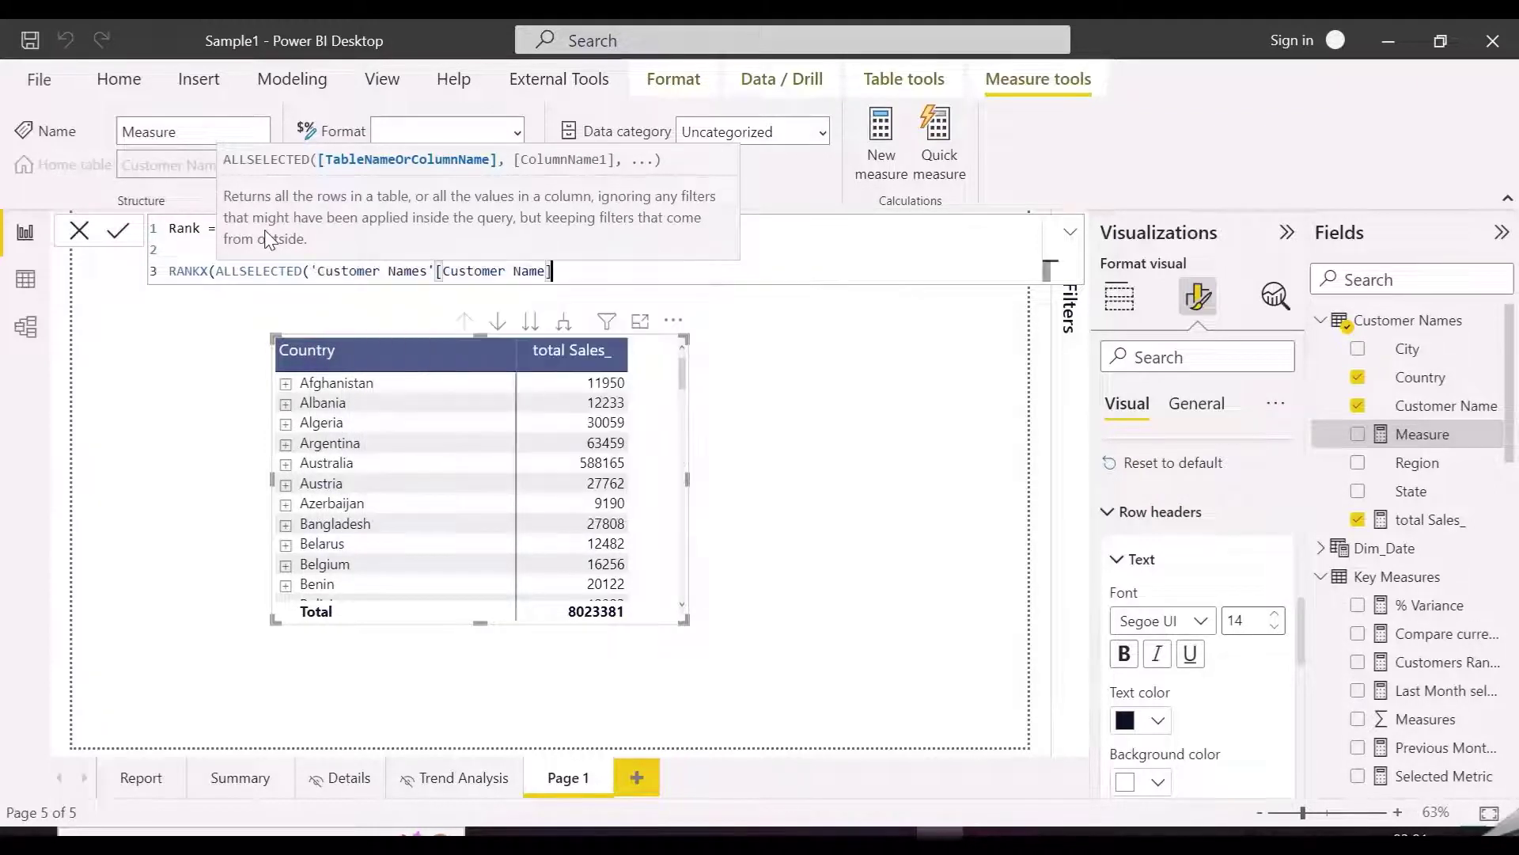
{"action": "type", "text": ")"}
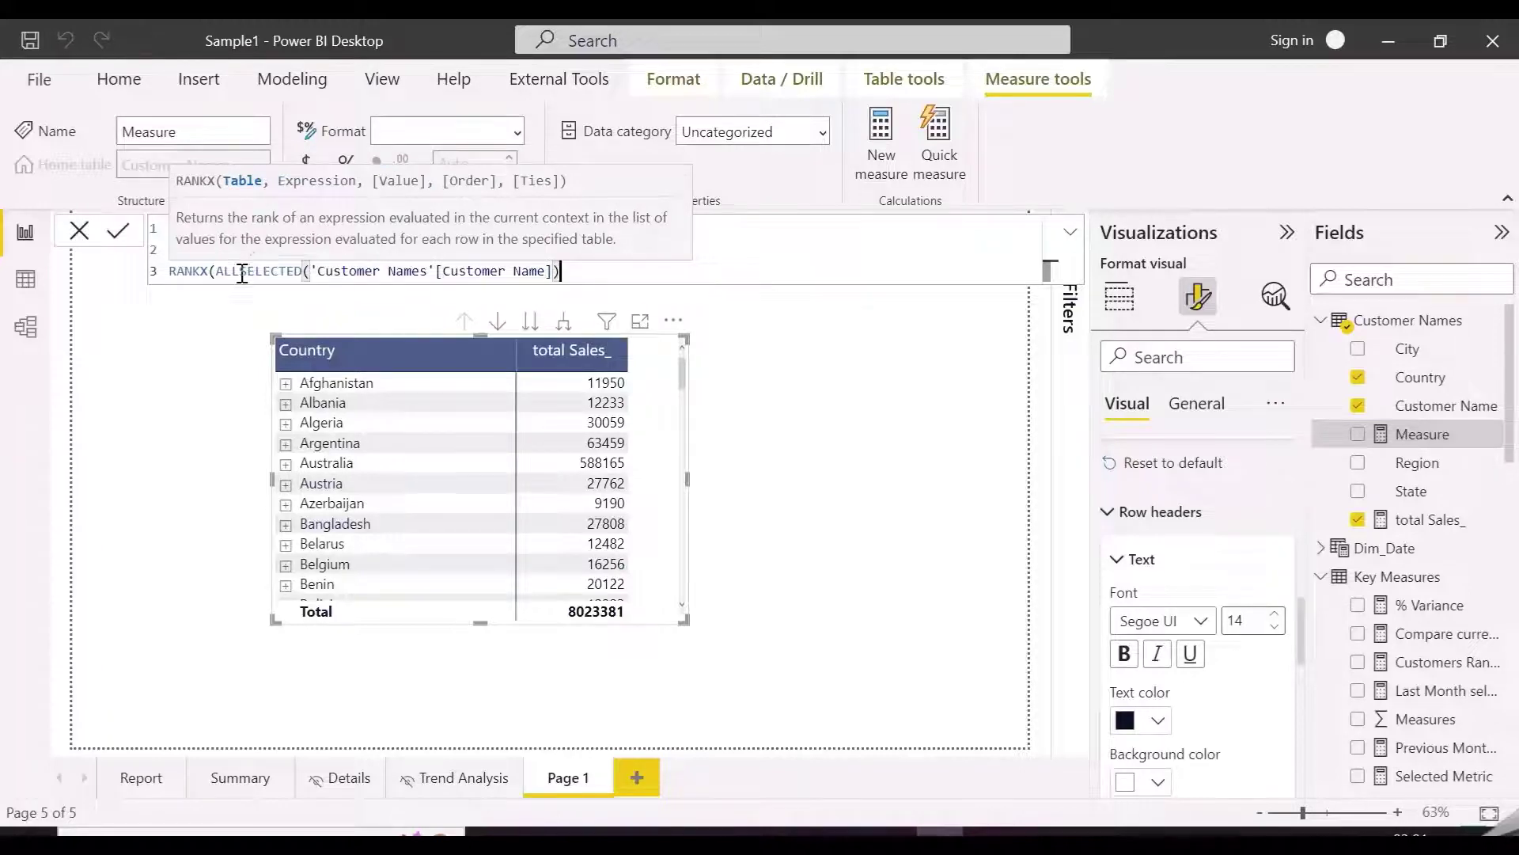
Step: Split RANKX across lines and add 'Customer Names'[total Sales_] as the ranked expression
{"action": "left_click", "coordinate": [217, 270]}
{"action": "key", "text": "shift+Return"}
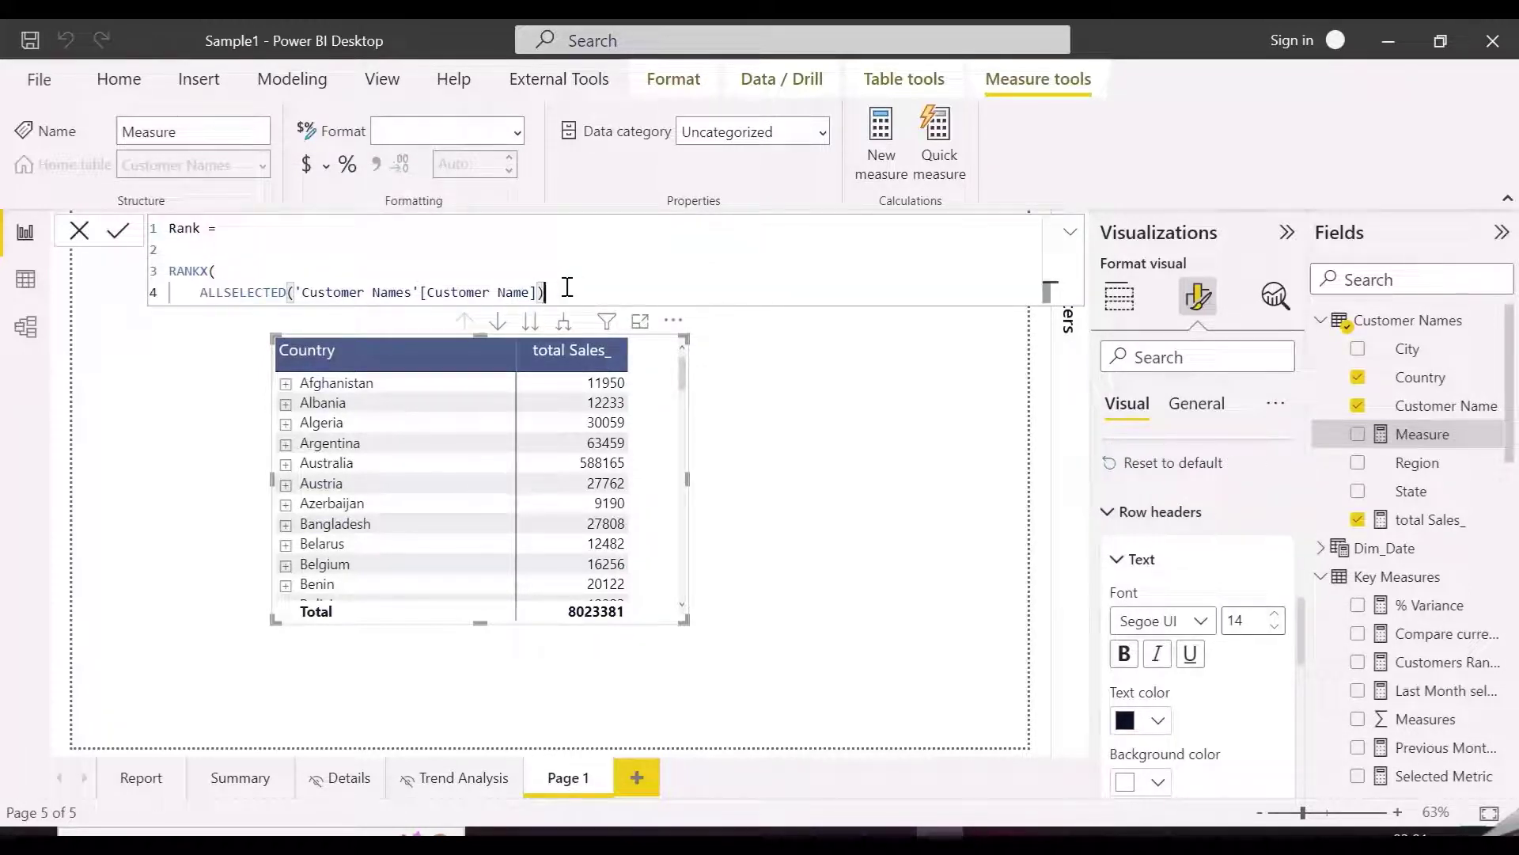
{"action": "type", "text": ","}
{"action": "key", "text": "shift+Return"}
{"action": "type", "text": "total sale"}
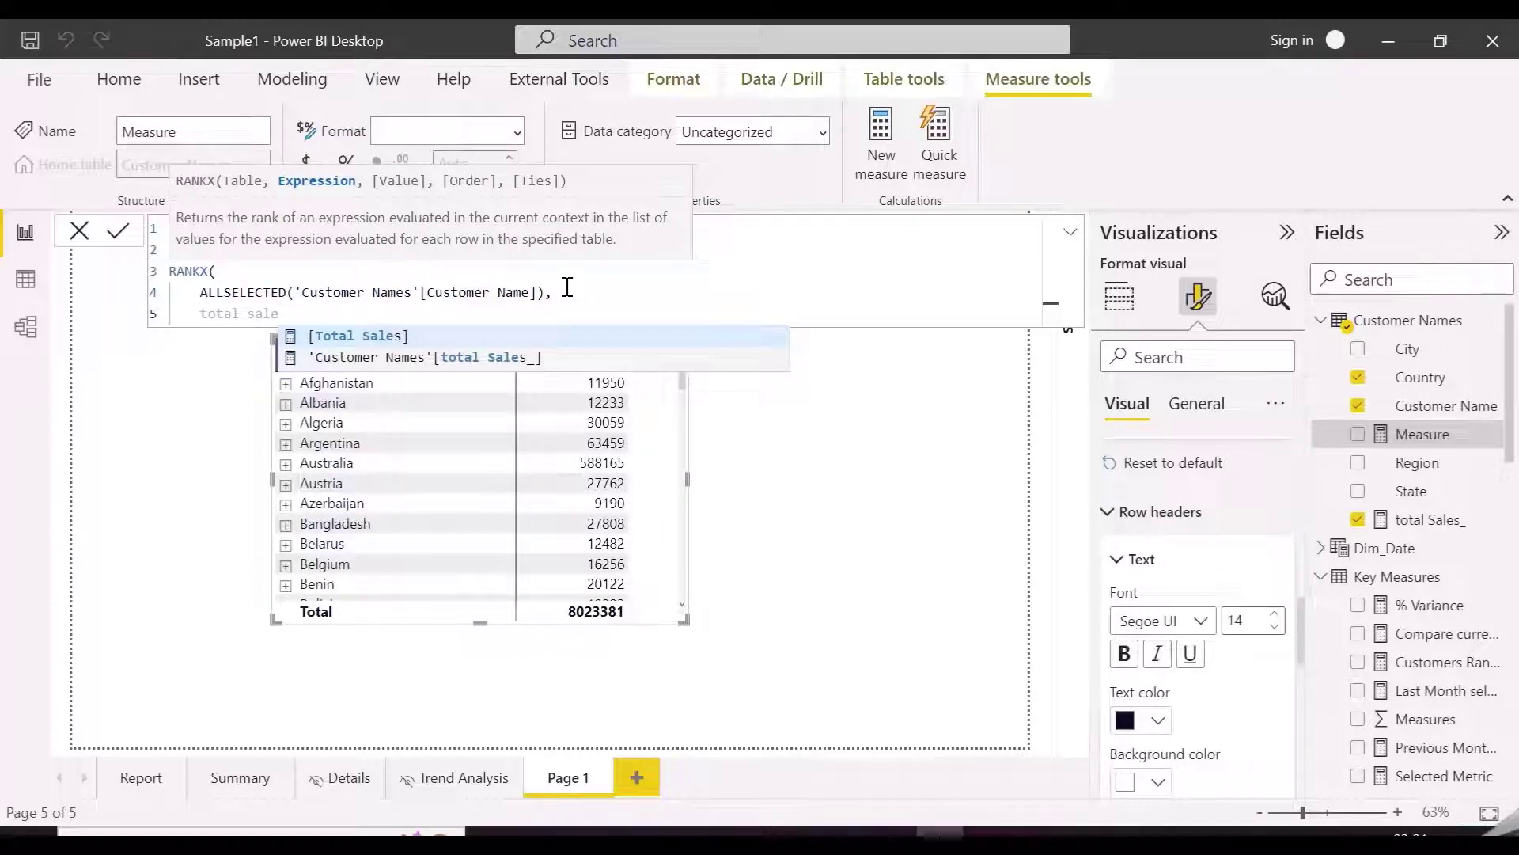
{"action": "key", "text": "Down"}
{"action": "key", "text": "Tab"}
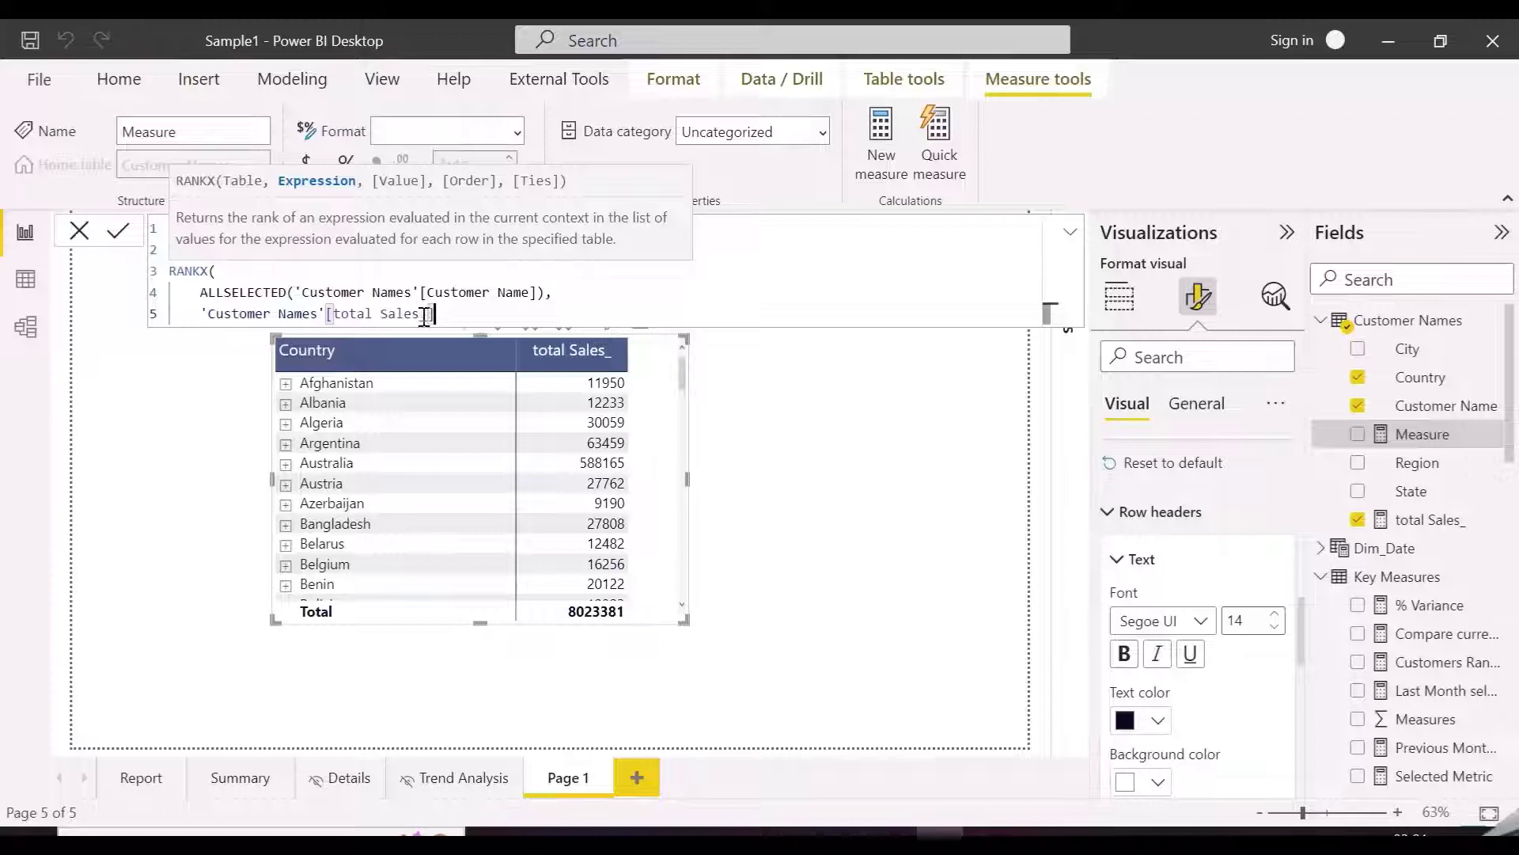
{"action": "type", "text": ")"}
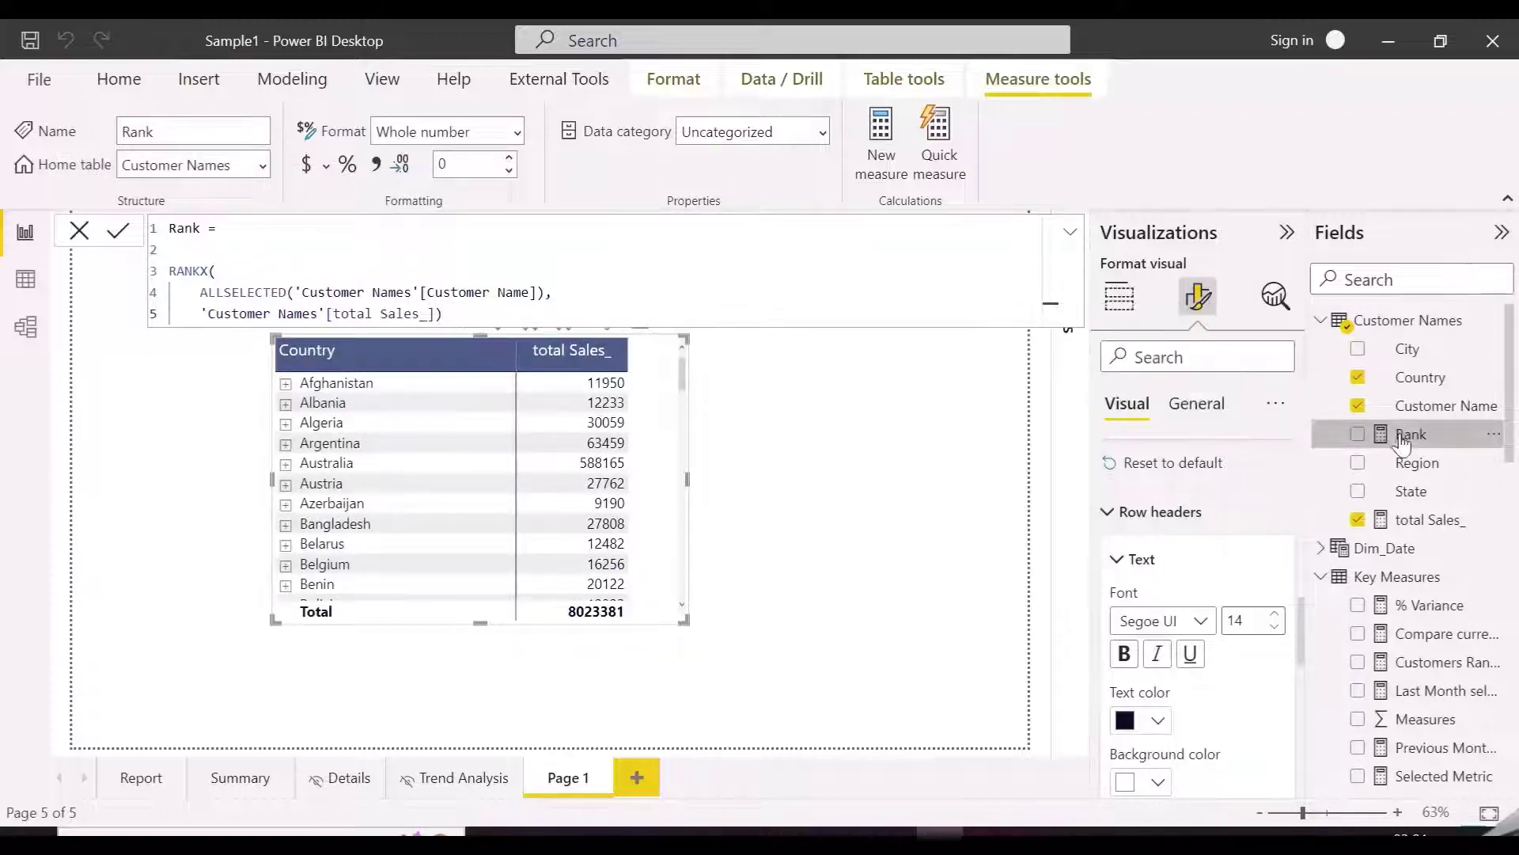
Step: Add Rank to the matrix, enlarge it, expand Algeria, and sort by Rank ascending
{"action": "left_click_drag", "start_coordinate": [918, 496], "coordinate": [648, 437]}
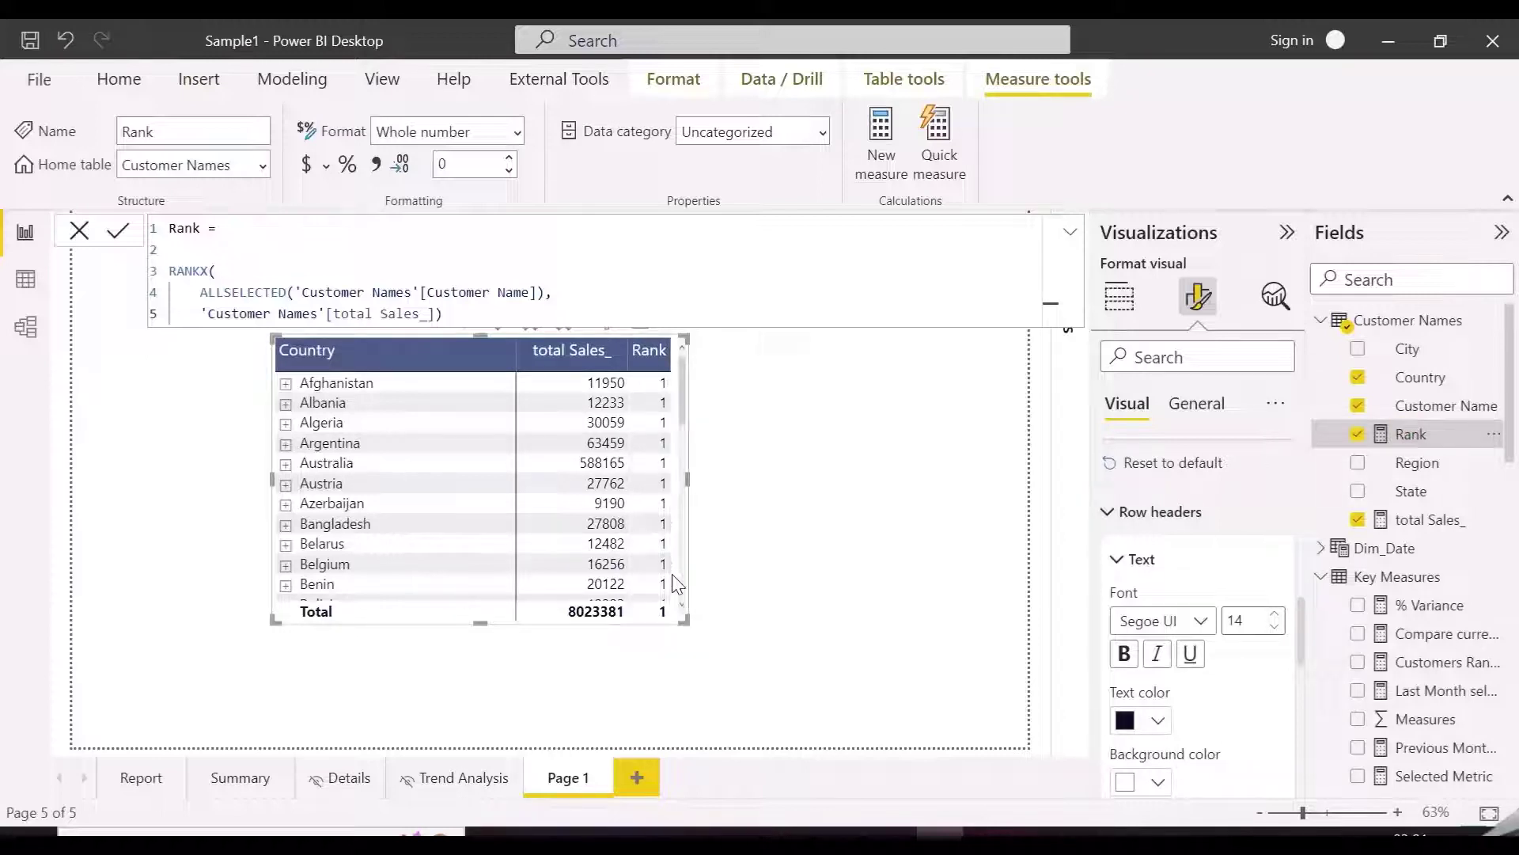
{"action": "left_click_drag", "start_coordinate": [683, 625], "coordinate": [802, 653]}
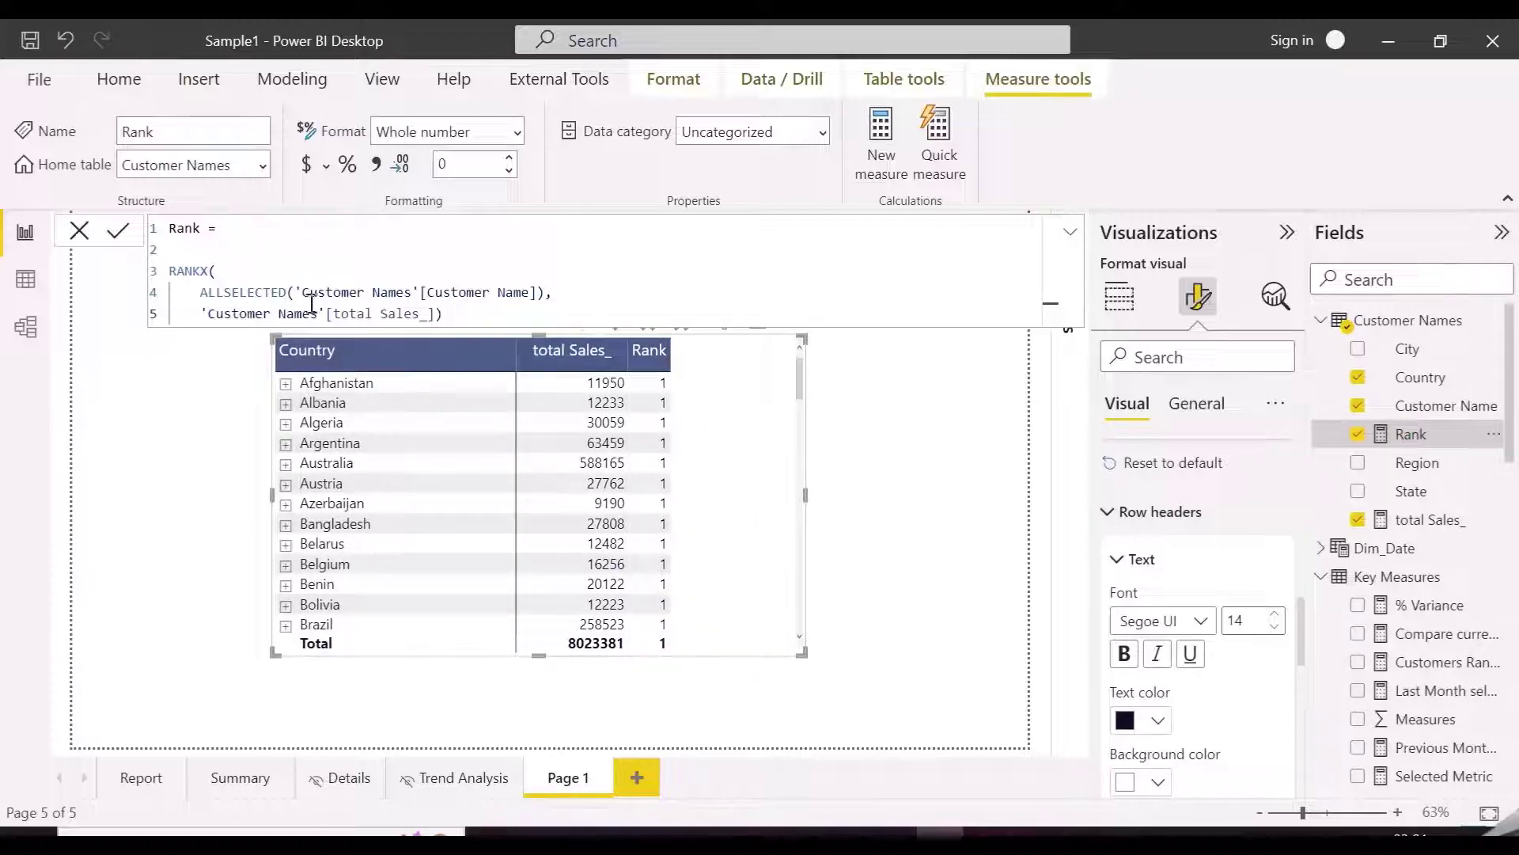
{"action": "left_click_drag", "start_coordinate": [374, 295], "coordinate": [545, 293]}
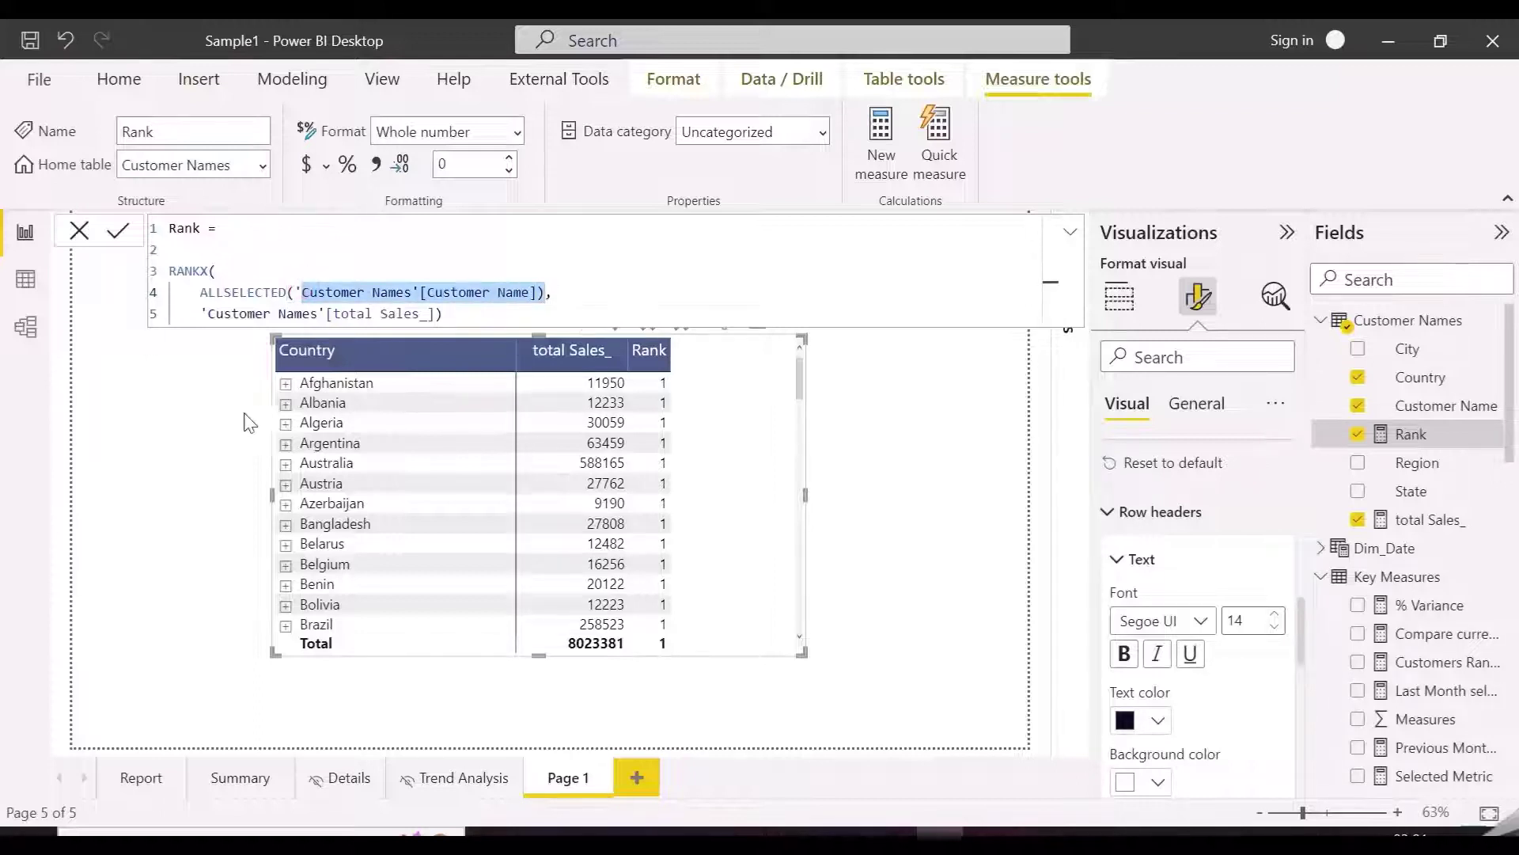
{"action": "left_click", "coordinate": [286, 423]}
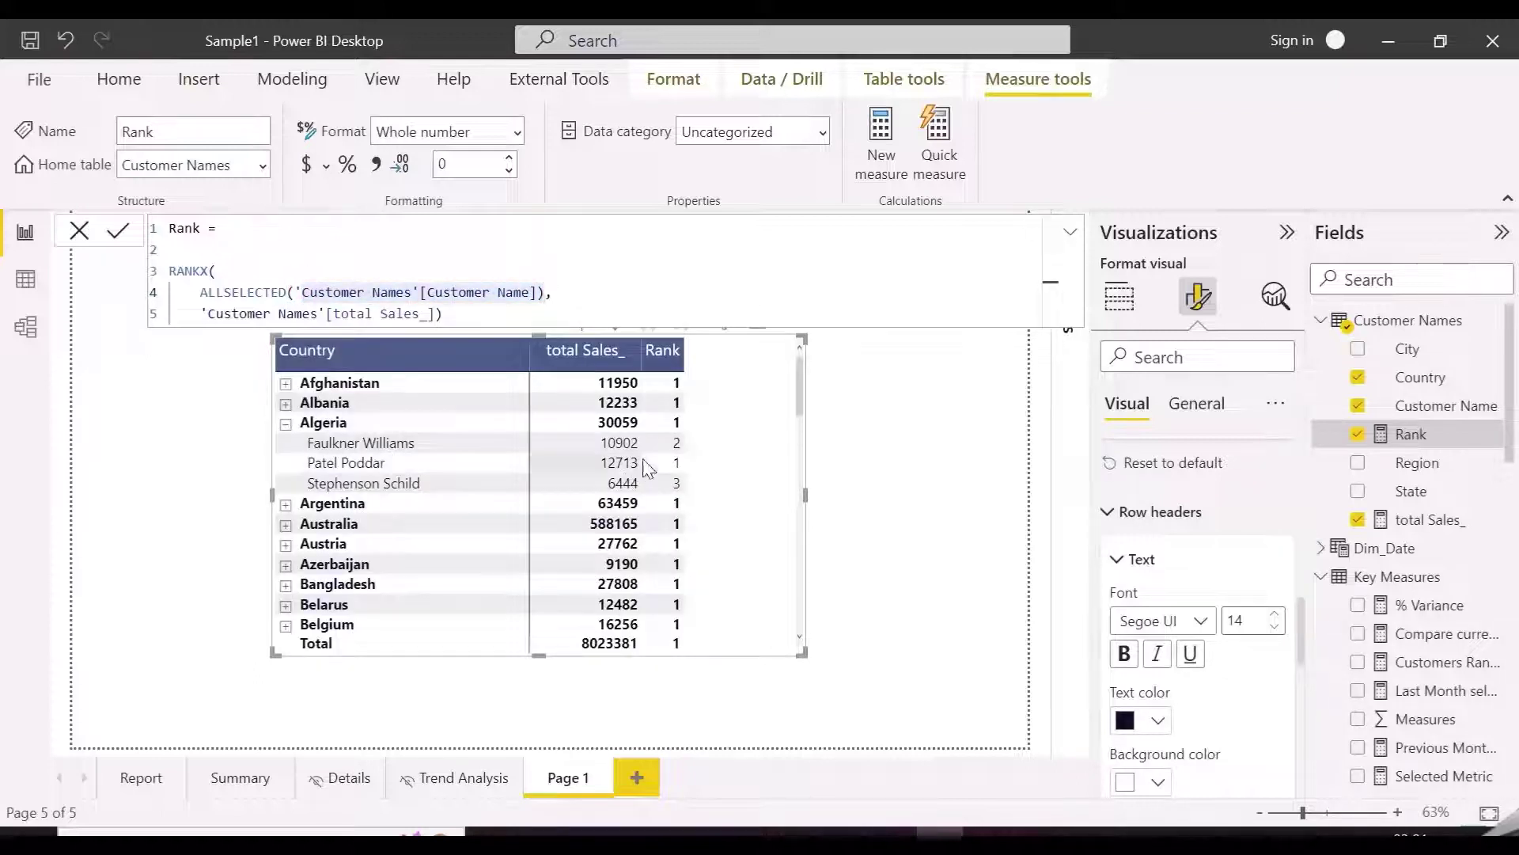
{"action": "left_click", "coordinate": [653, 356]}
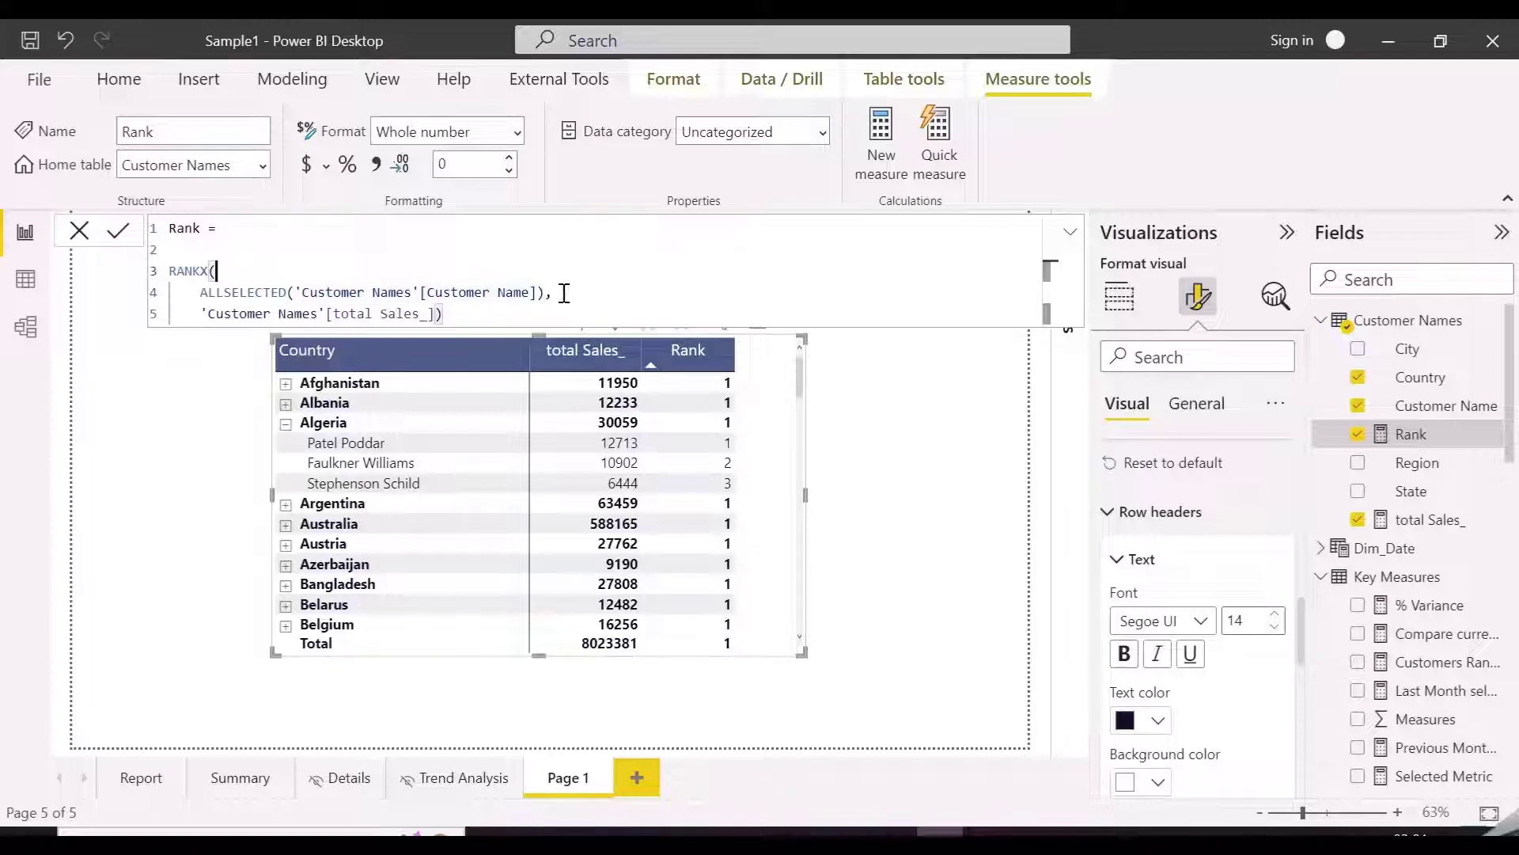
Step: Change the ALLSELECTED argument to 'Customer Names' and commit the Rank measure
{"action": "left_click_drag", "start_coordinate": [541, 293], "coordinate": [442, 297]}
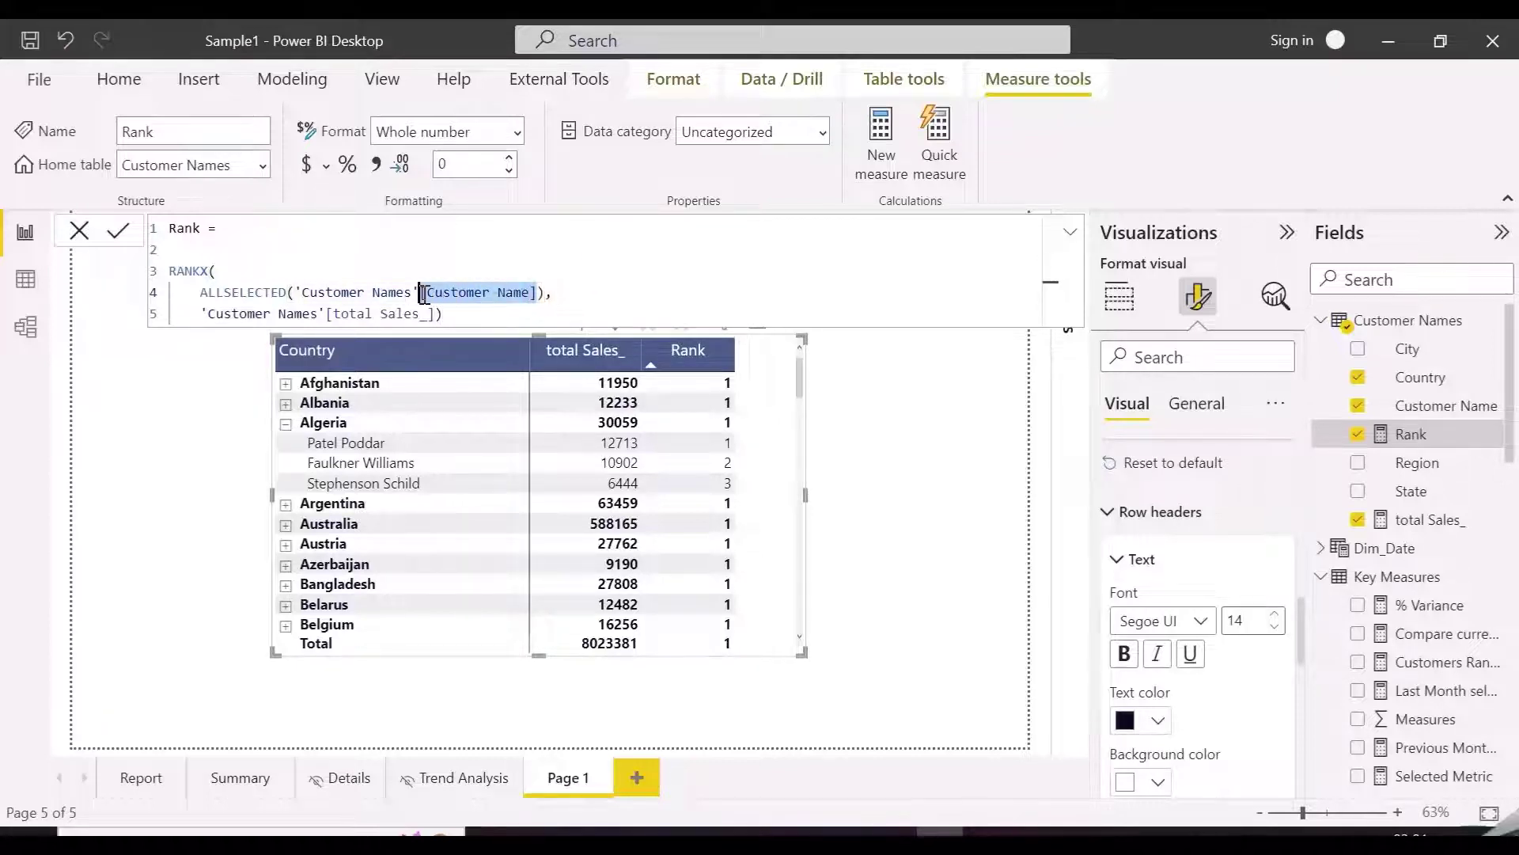
{"action": "key", "text": "BackSpace"}
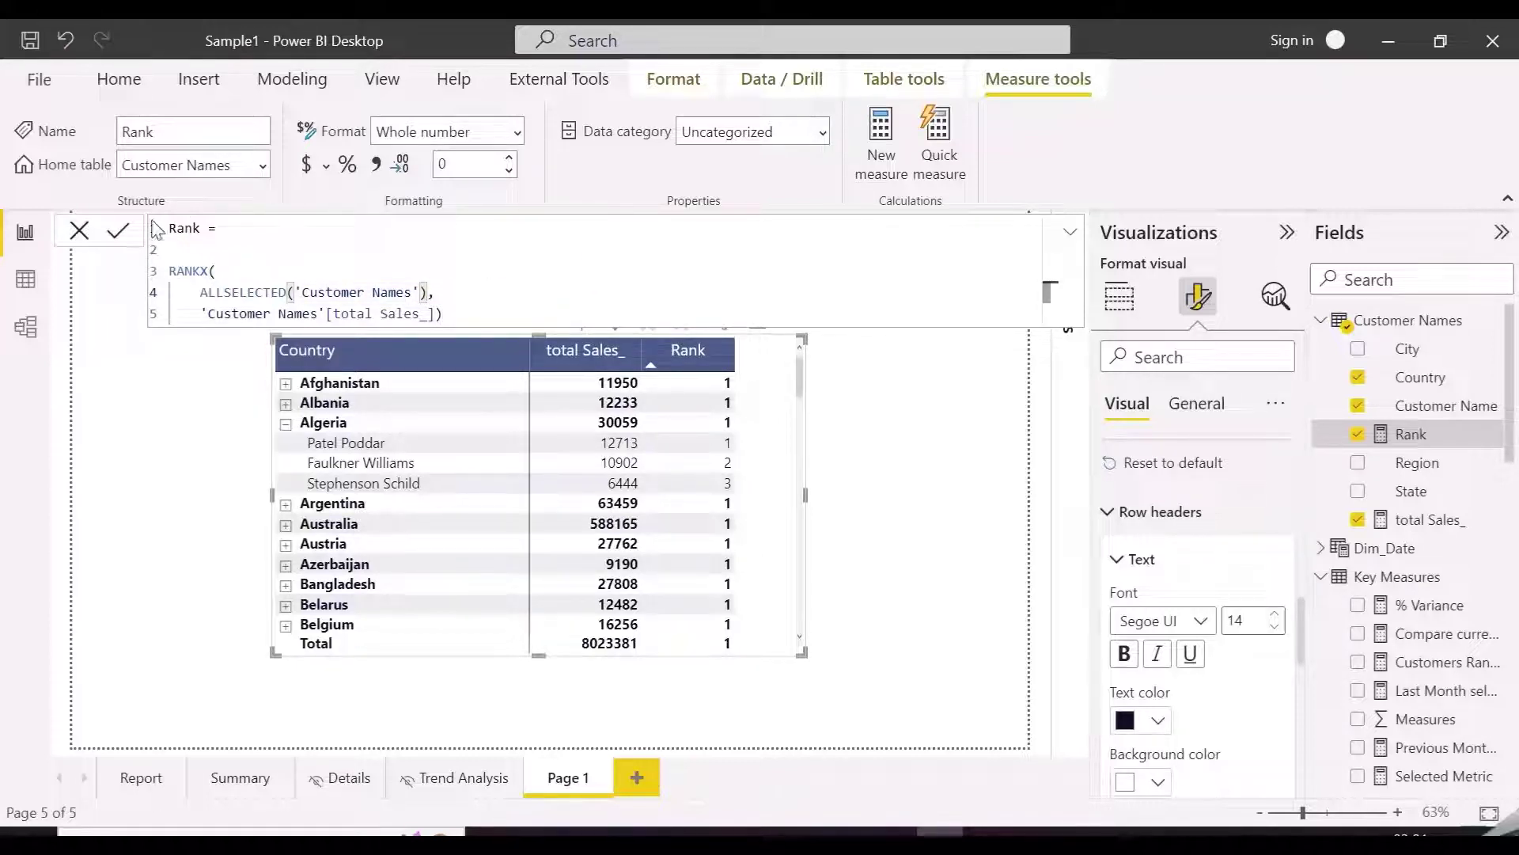
{"action": "left_click", "coordinate": [119, 231]}
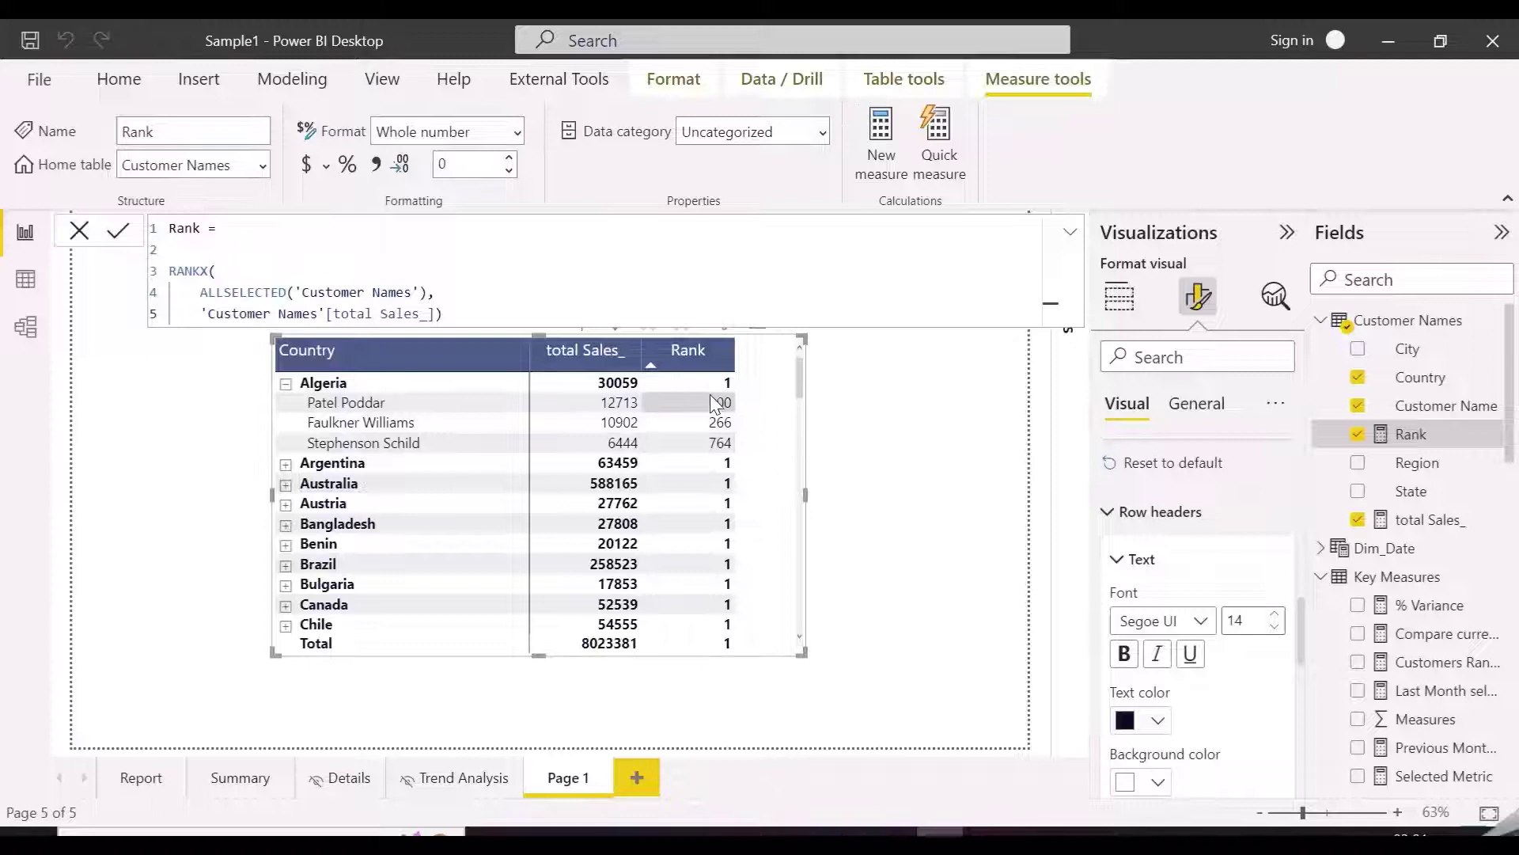
{"action": "scroll", "coordinate": [695, 565], "scroll_direction": "down", "scroll_amount": 5}
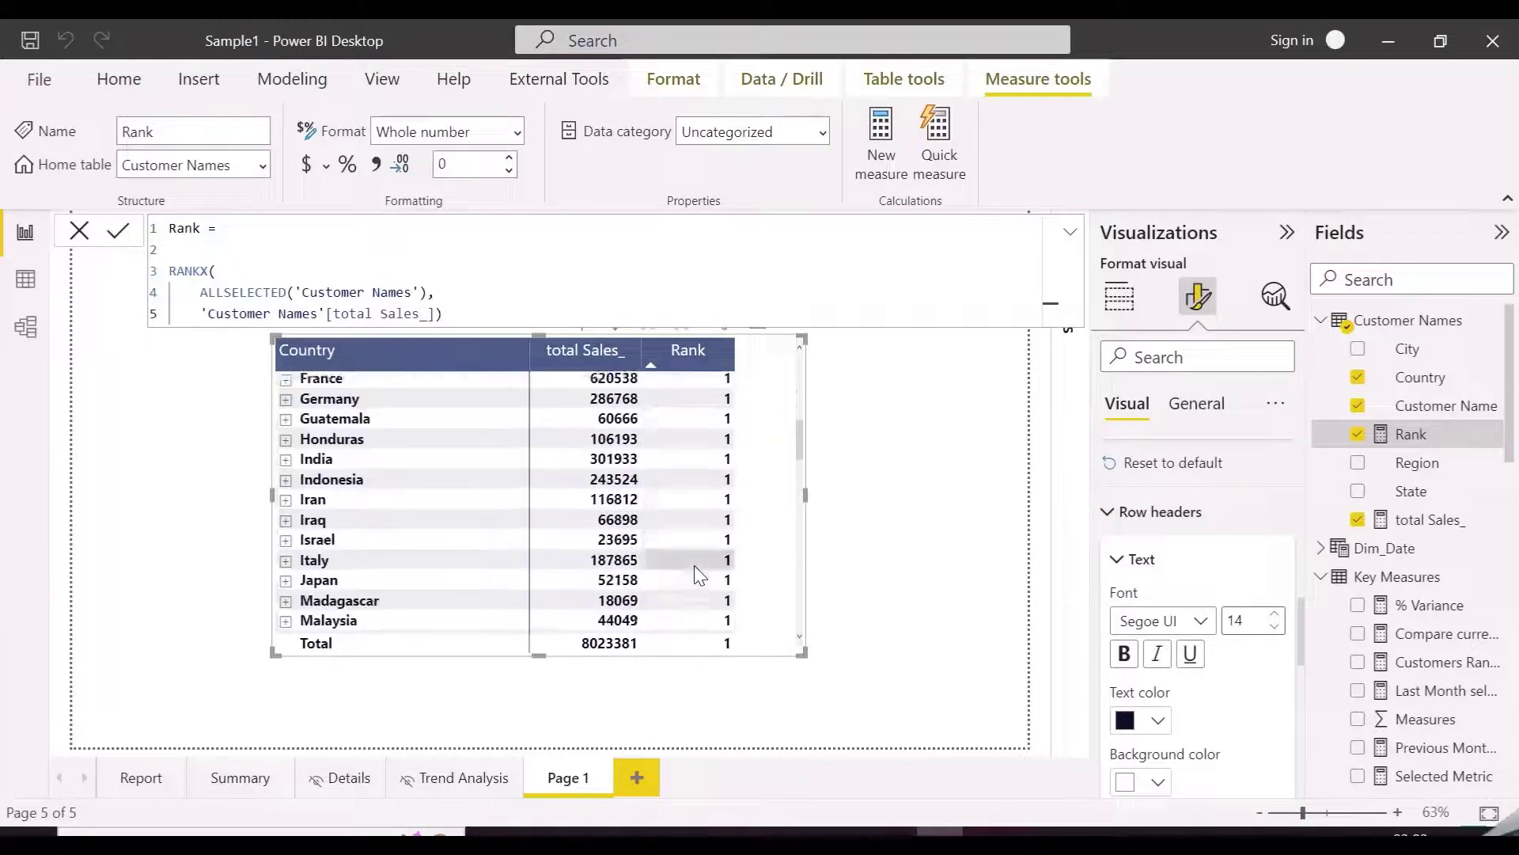
{"action": "scroll", "coordinate": [695, 565], "scroll_direction": "up", "scroll_amount": 5}
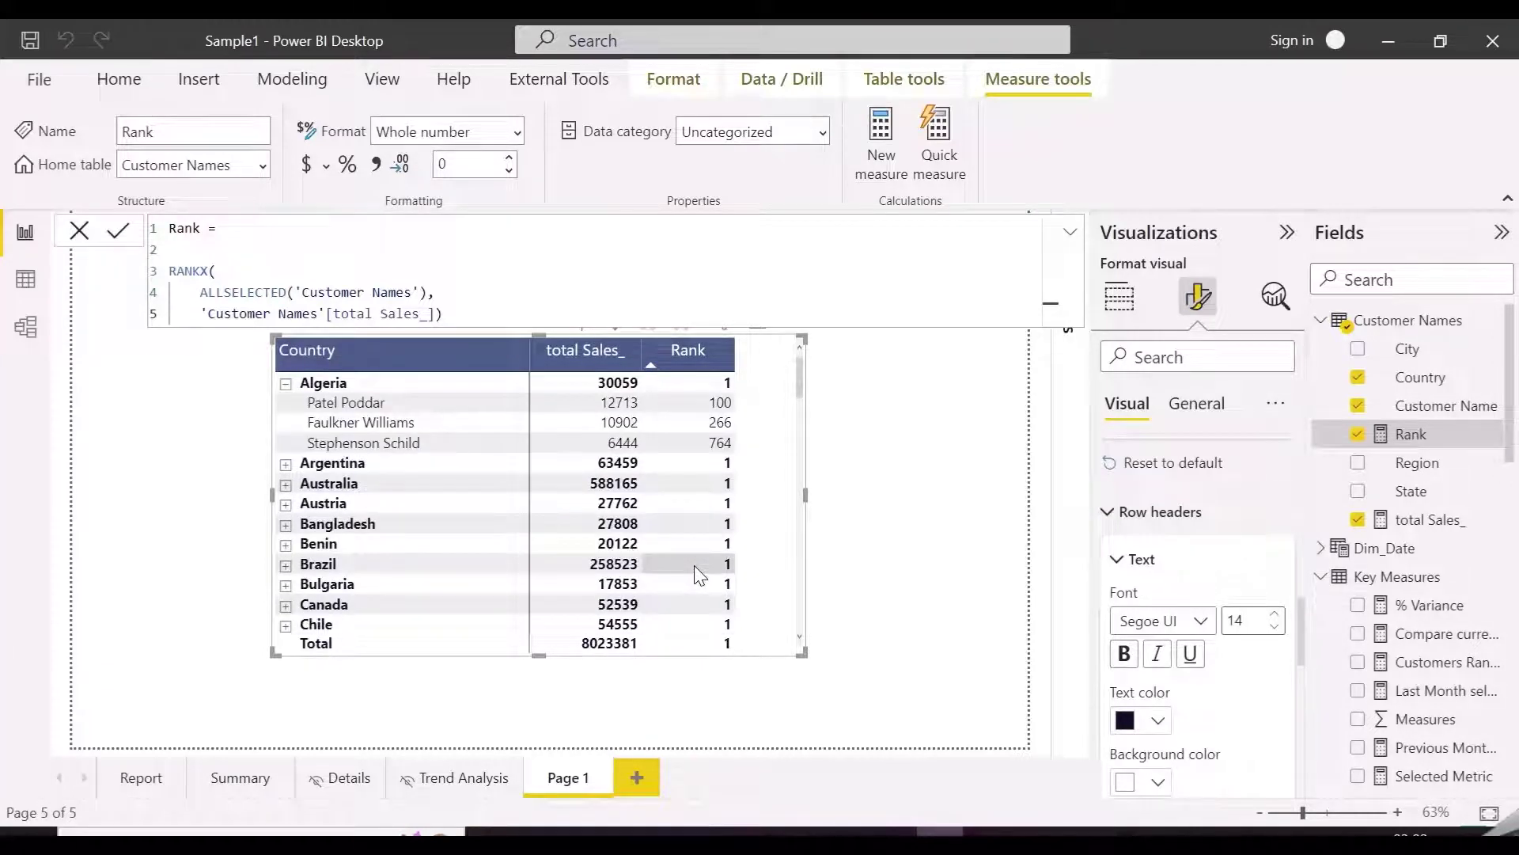
Step: Restore 'Customer Names'[Customer Name] as the ALLSELECTED argument
{"action": "left_click", "coordinate": [421, 292]}
{"action": "left_click_drag", "start_coordinate": [421, 292], "coordinate": [365, 292]}
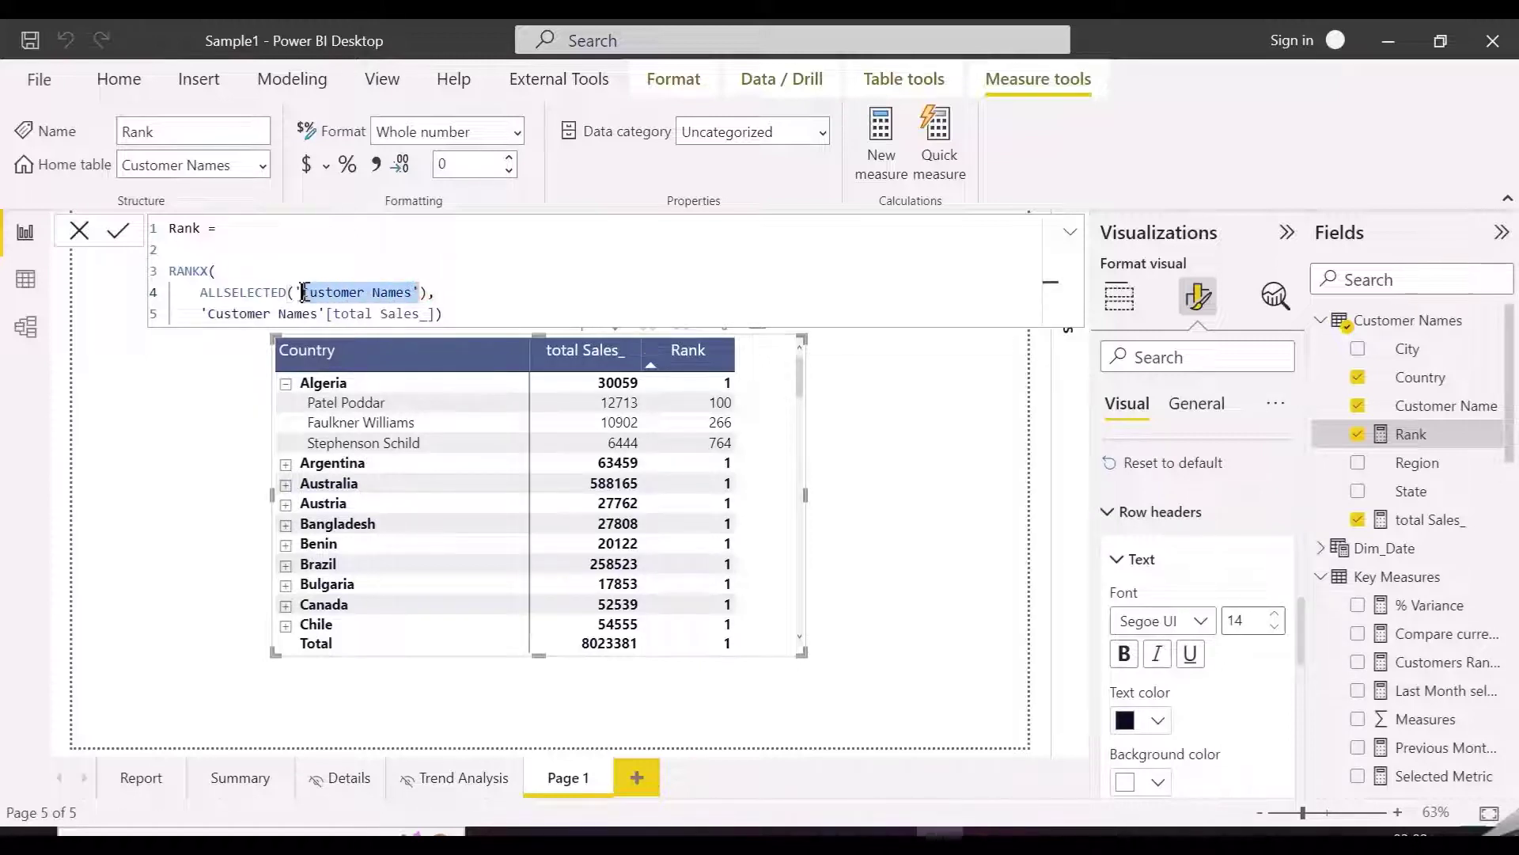
{"action": "left_click_drag", "start_coordinate": [302, 292], "coordinate": [298, 288]}
{"action": "type", "text": "Name"}
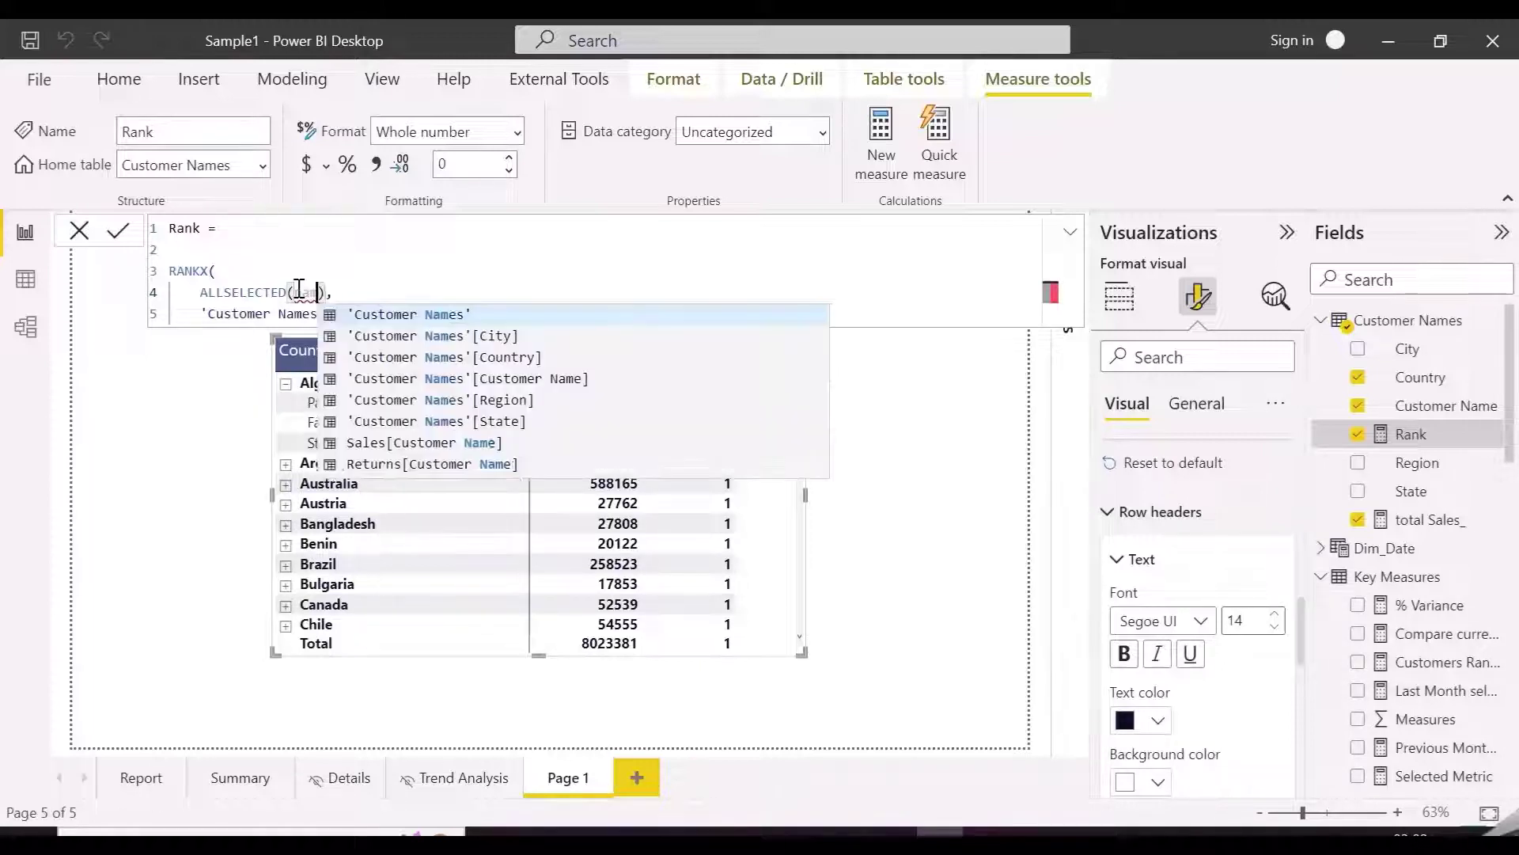
{"action": "key", "text": "Down"}
{"action": "key", "text": "Down"}
{"action": "key", "text": "Down"}
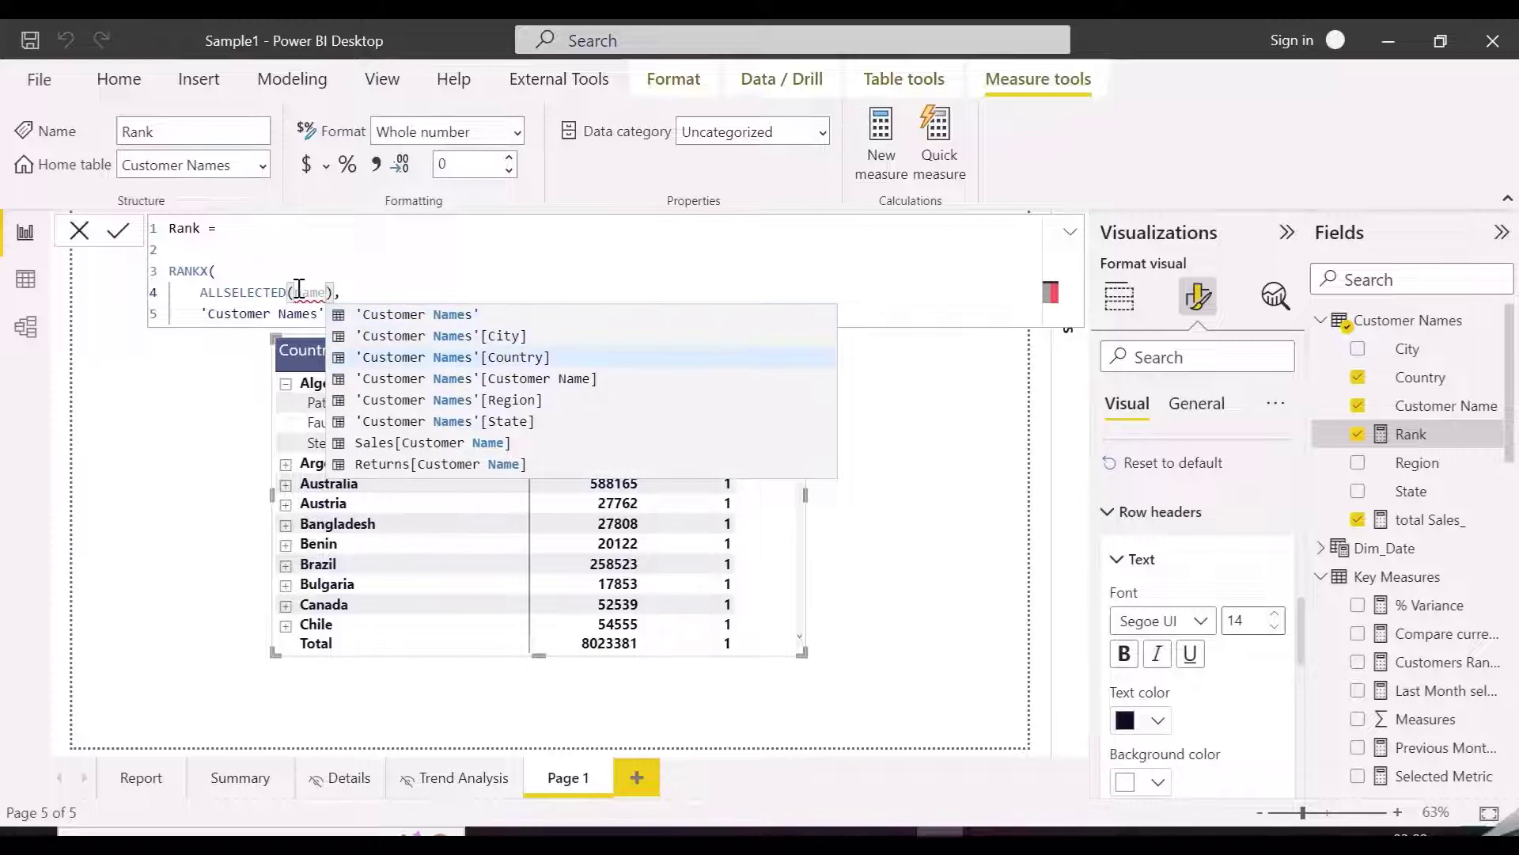
{"action": "key", "text": "Tab"}
Step: Prefix the RANKX expression with VAR _CUSTOMER = and add blank lines after it
{"action": "left_click", "coordinate": [189, 253]}
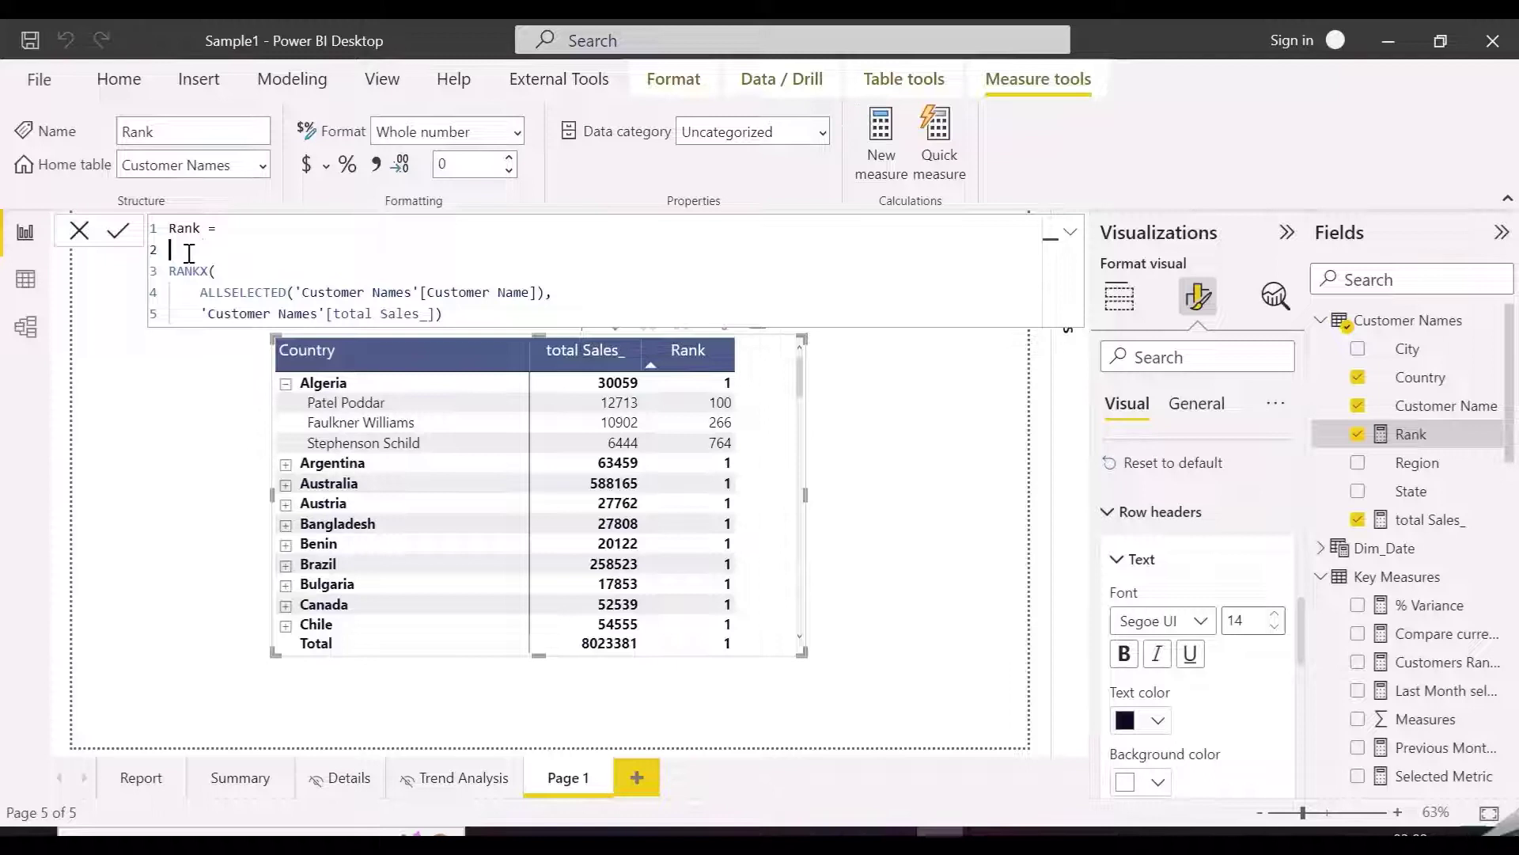
{"action": "type", "text": "VAR"}
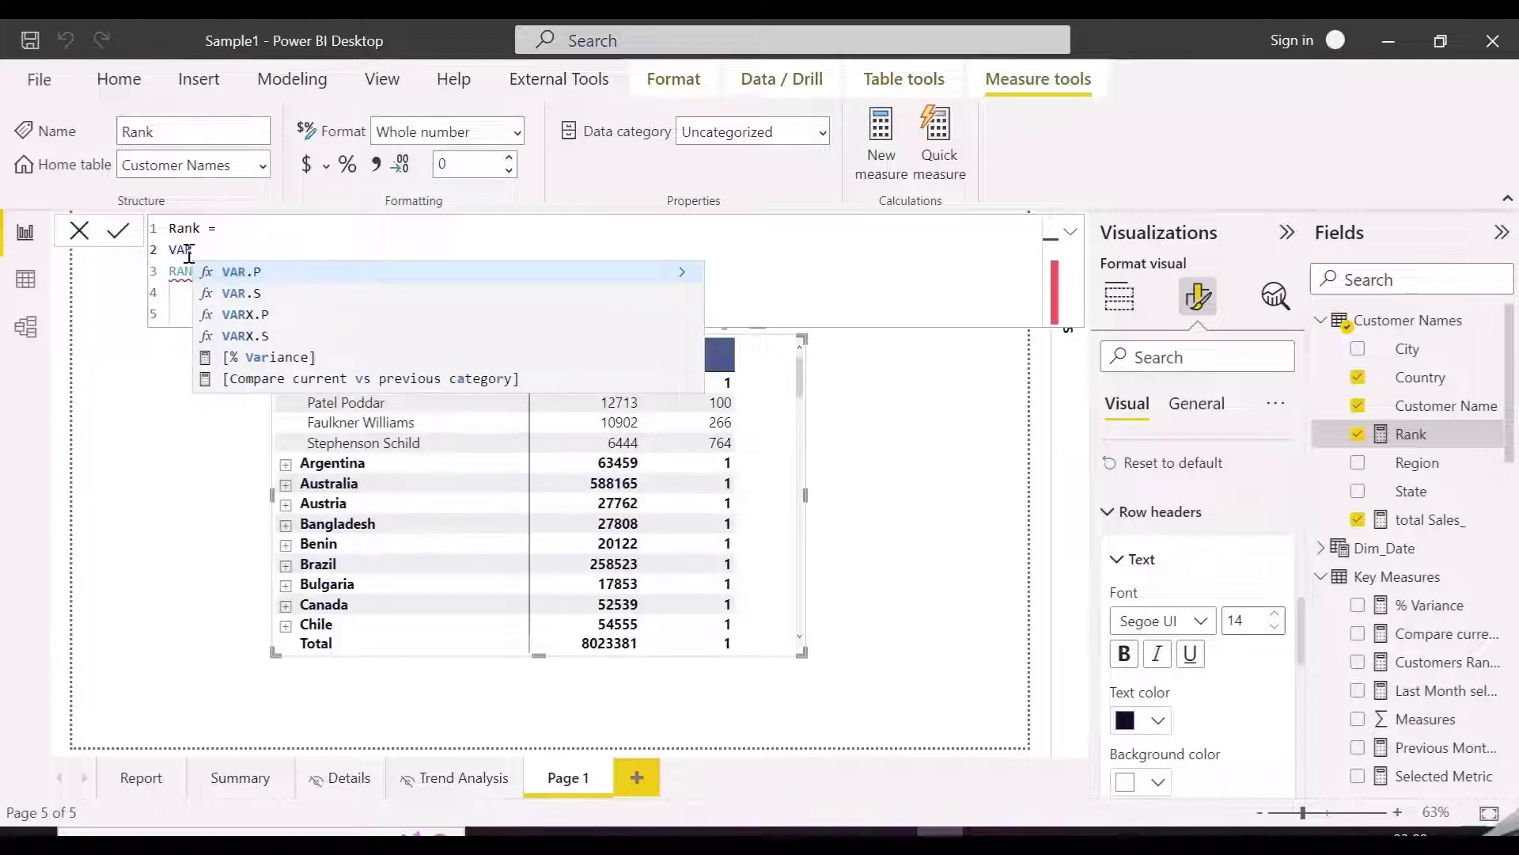
{"action": "type", "text": " _CUST"}
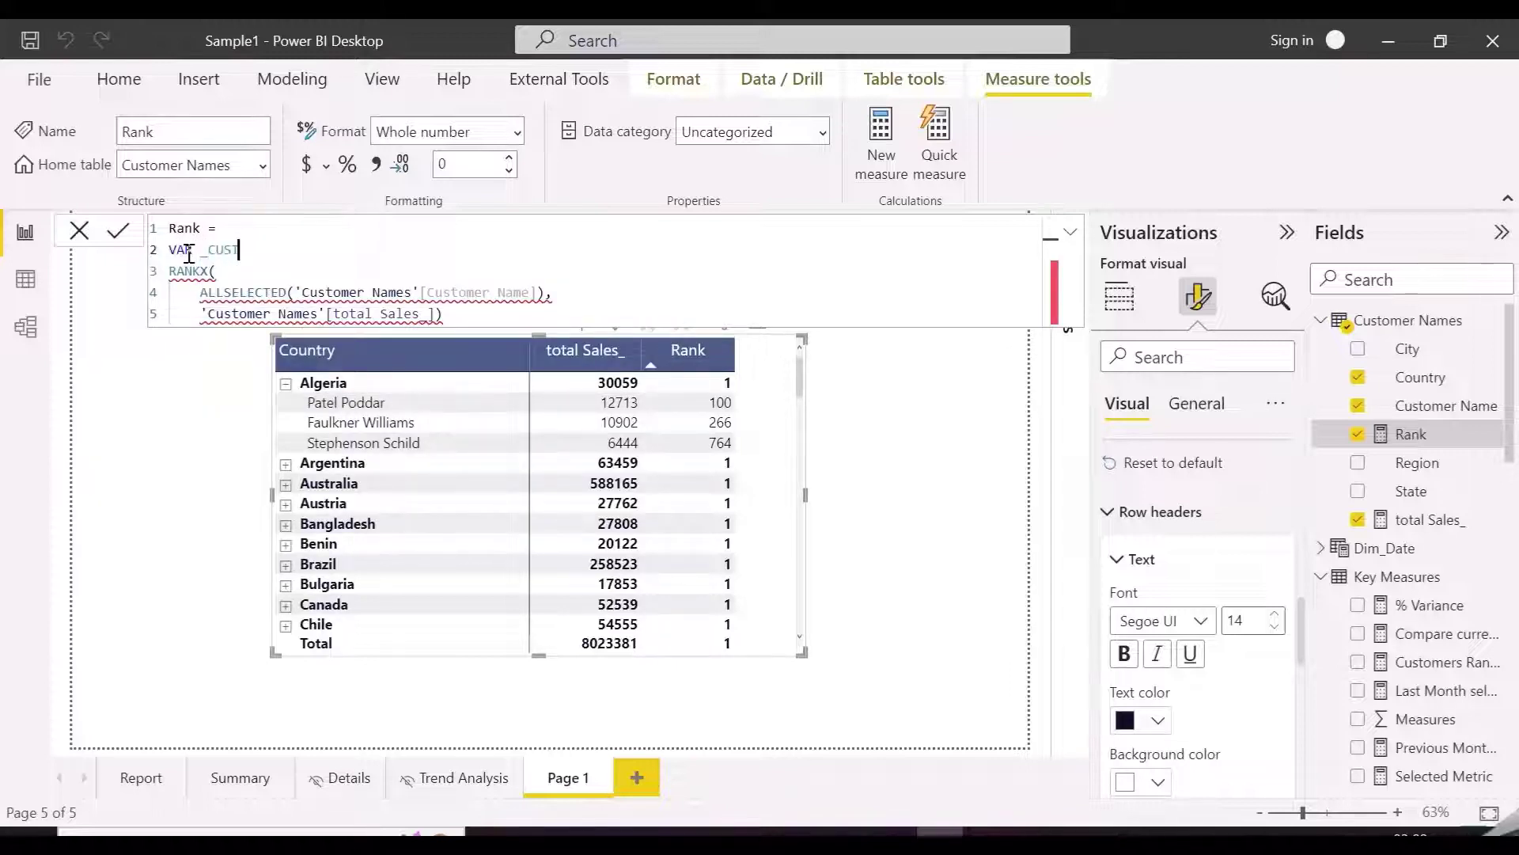
{"action": "type", "text": "OMER ="}
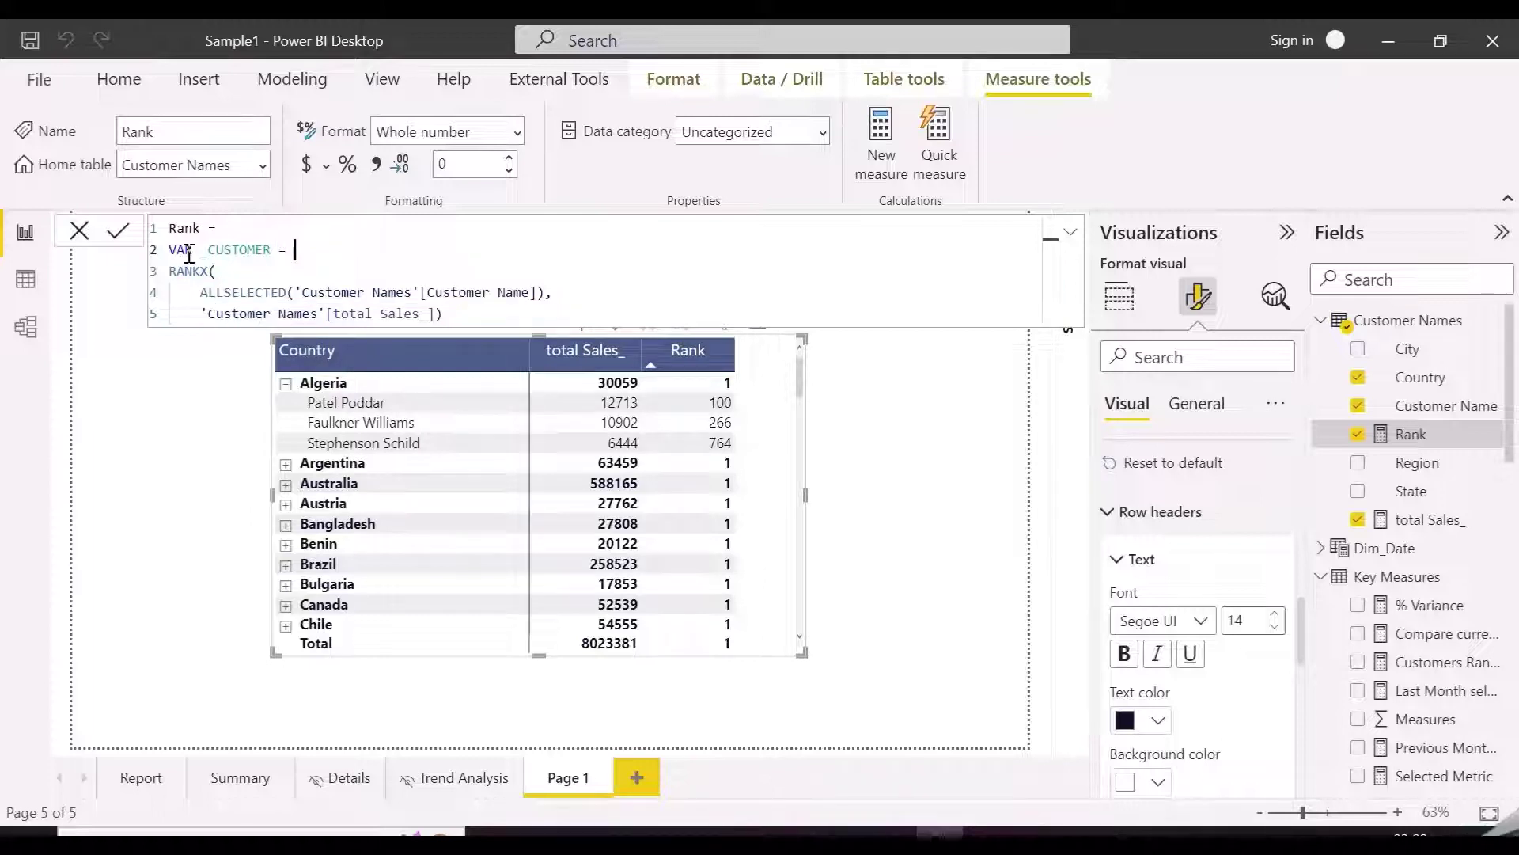
{"action": "left_click", "coordinate": [478, 310]}
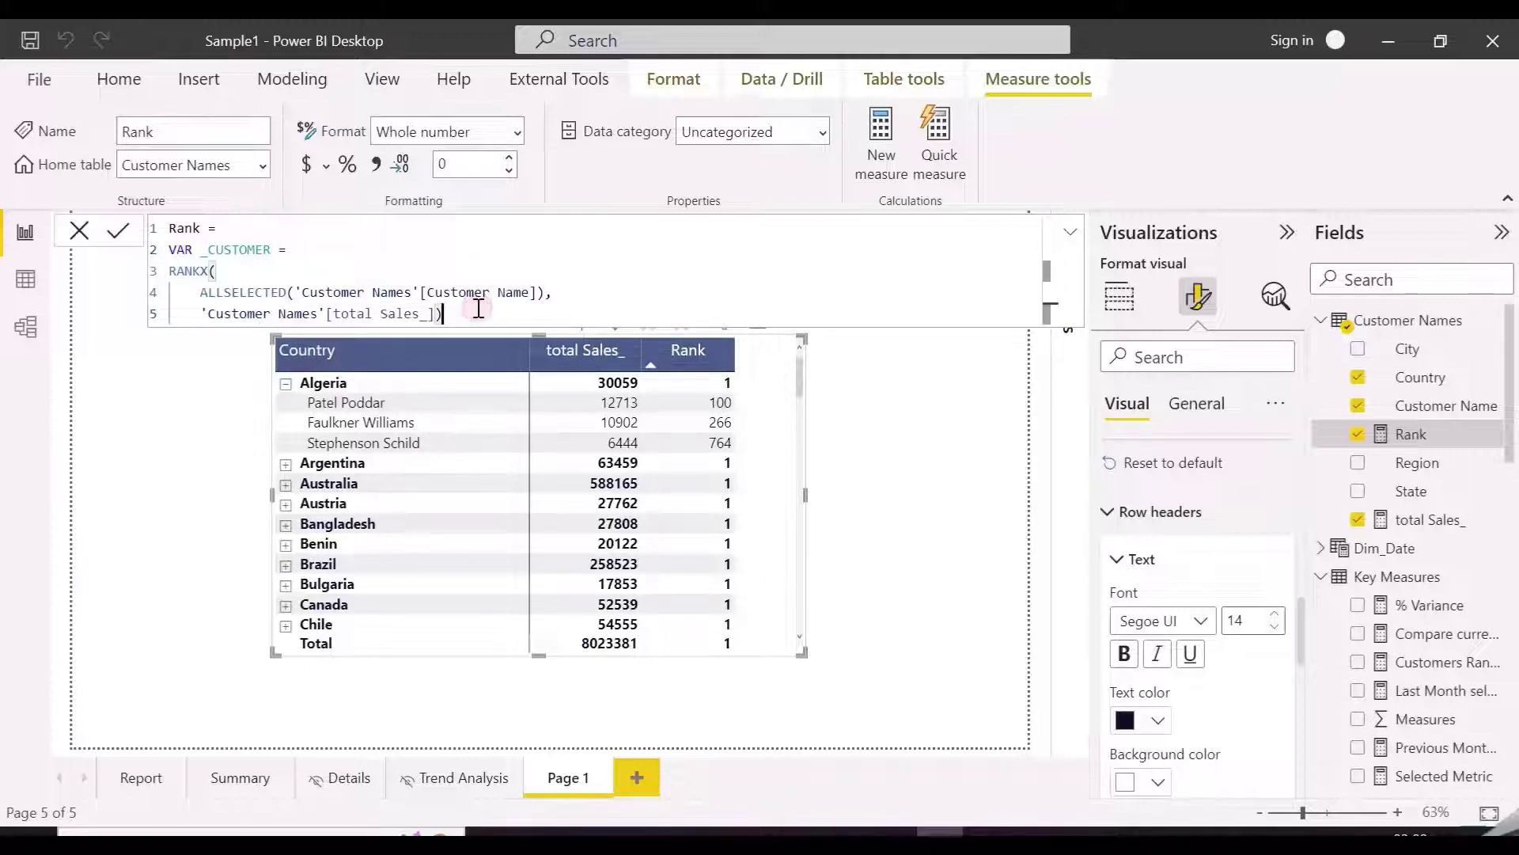
{"action": "key", "text": "shift+Return"}
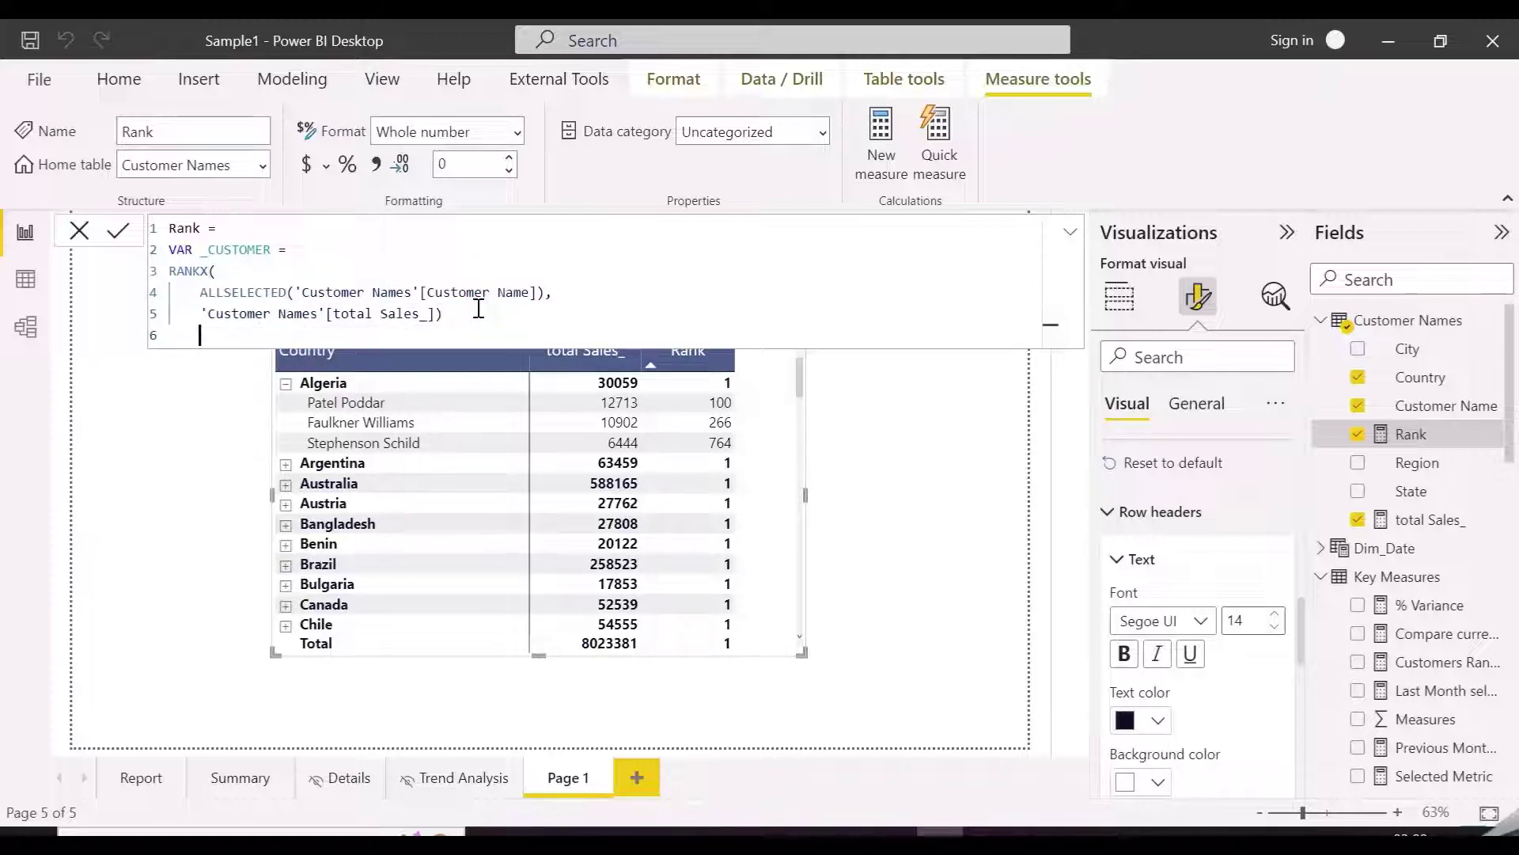
{"action": "key", "text": "shift+Return"}
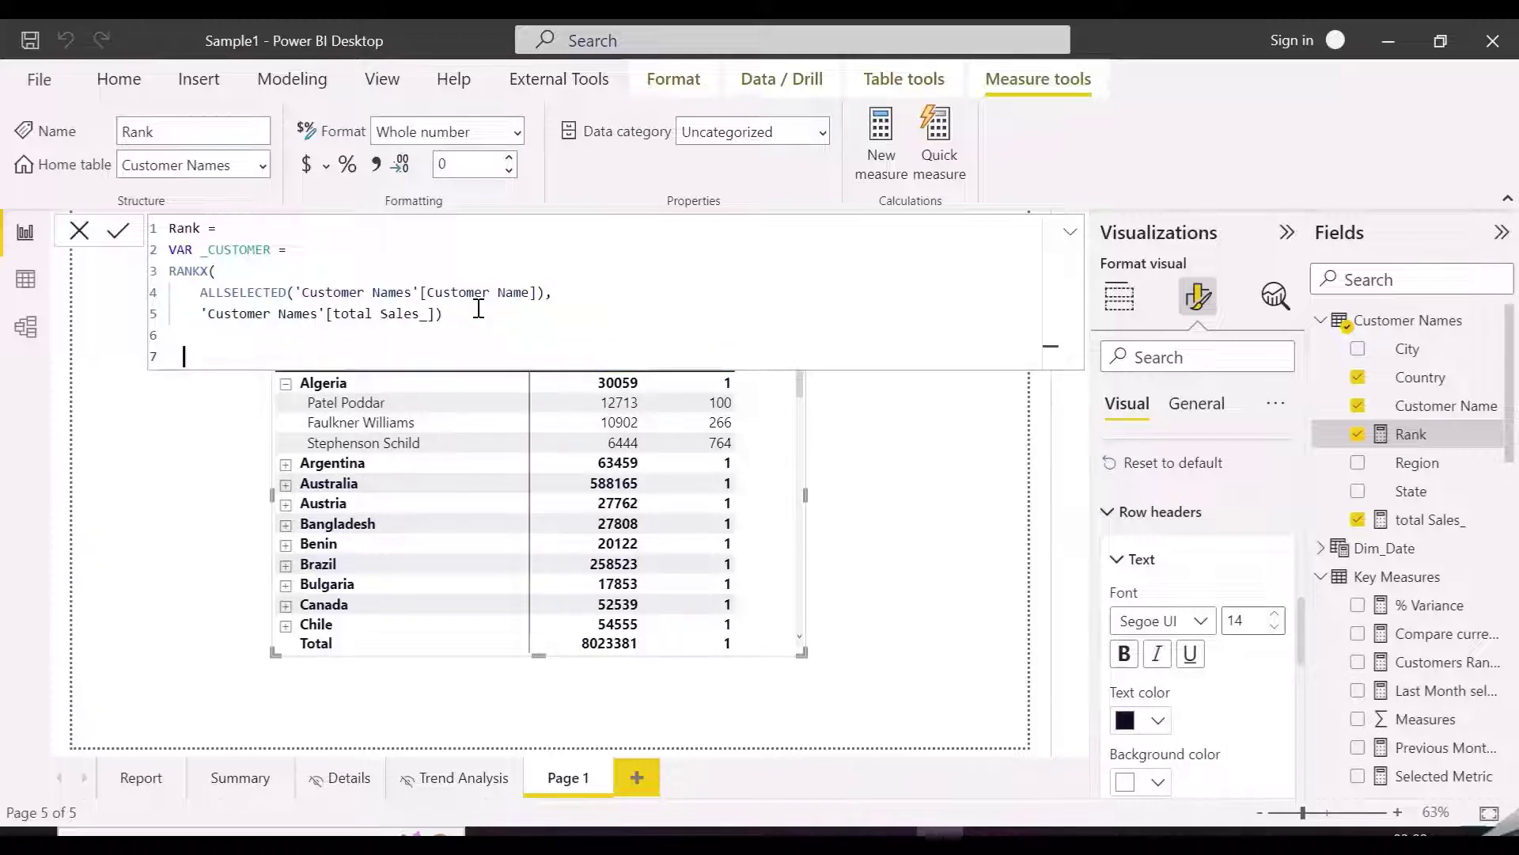
Step: Write VAR _COUNTRY = RANKX(ALLSELECTED('Customer Names'[Country]),
{"action": "type", "text": "re"}
{"action": "type", "text": "COUNTRY ="}
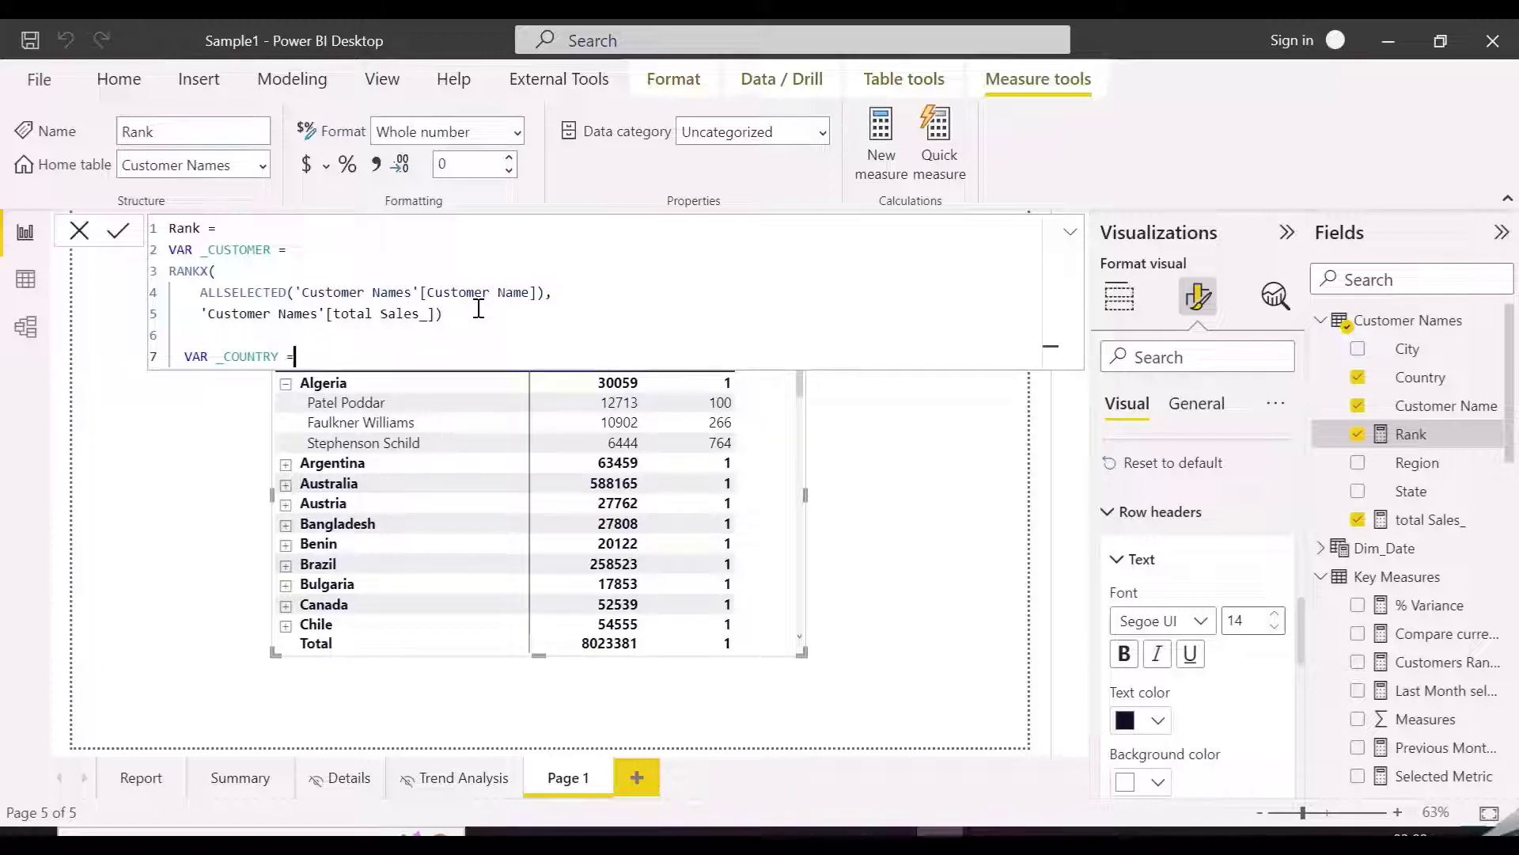
{"action": "key", "text": "Return"}
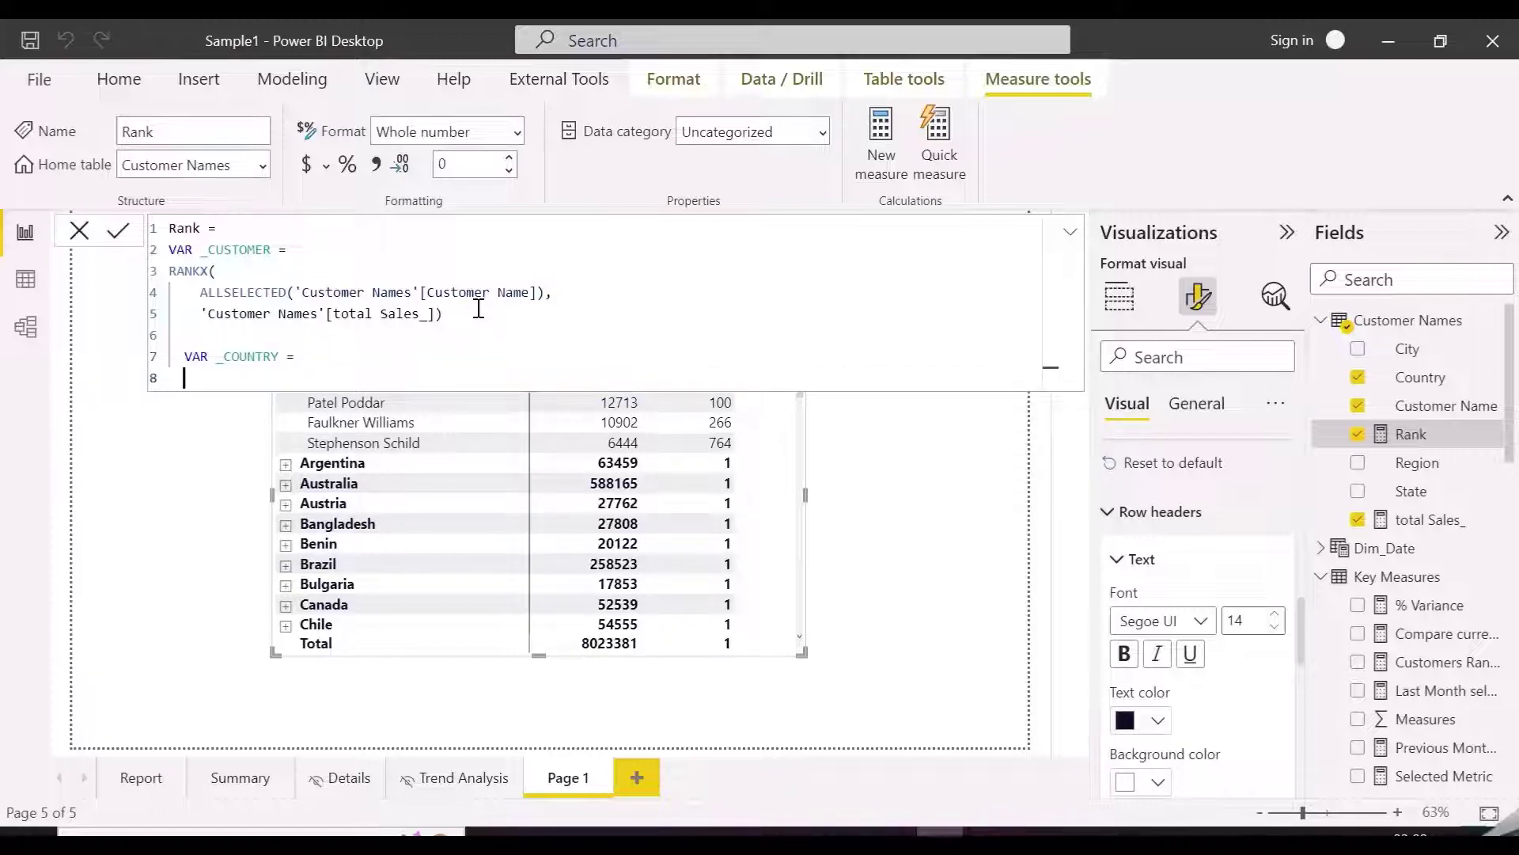
{"action": "type", "text": "RANKX("}
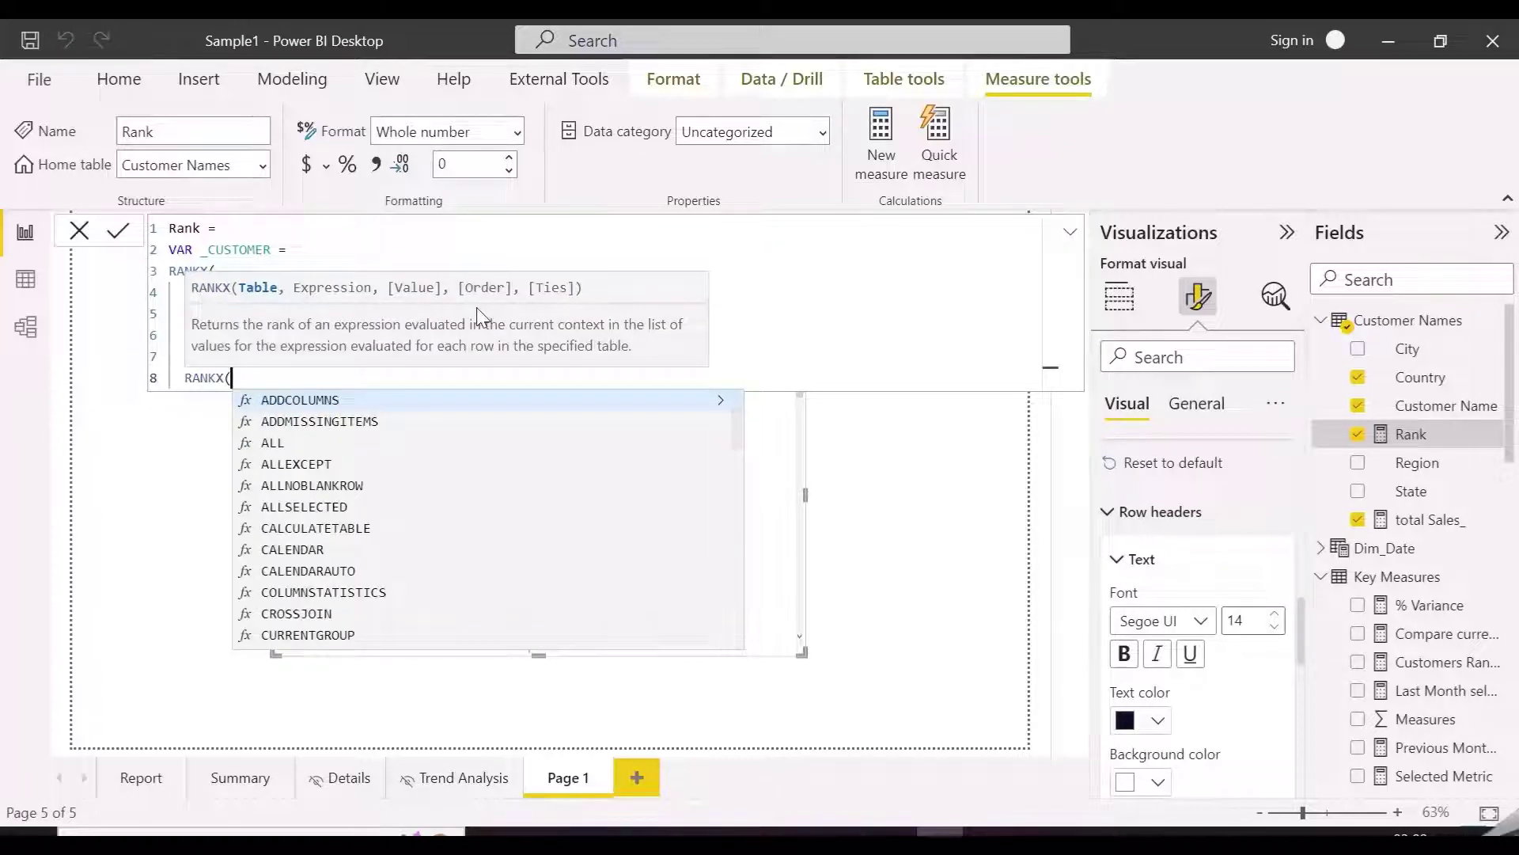
{"action": "type", "text": "ALLS"}
{"action": "key", "text": "Tab"}
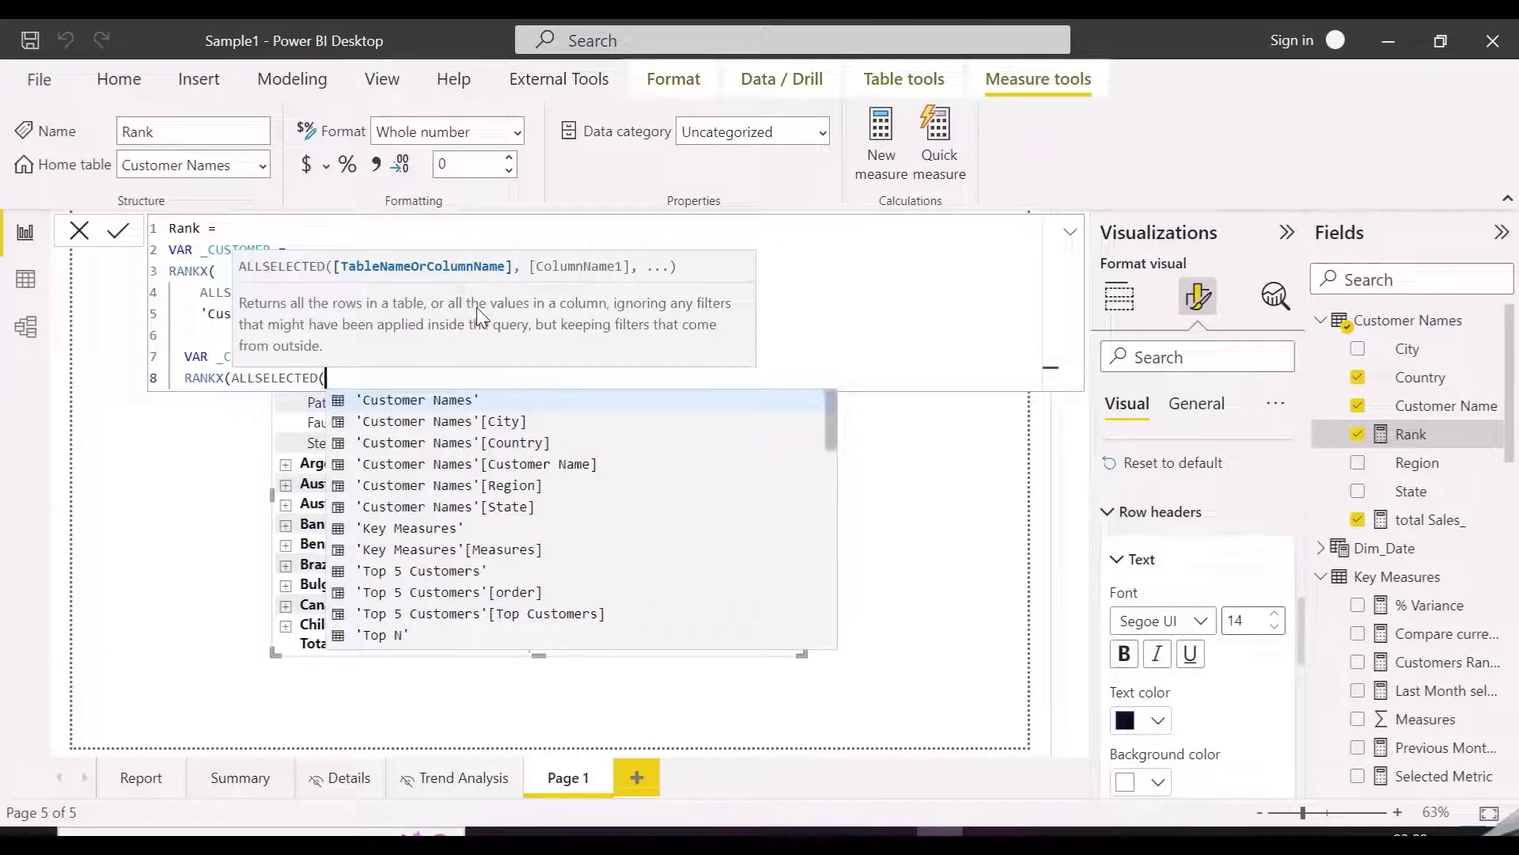
{"action": "type", "text": "country"}
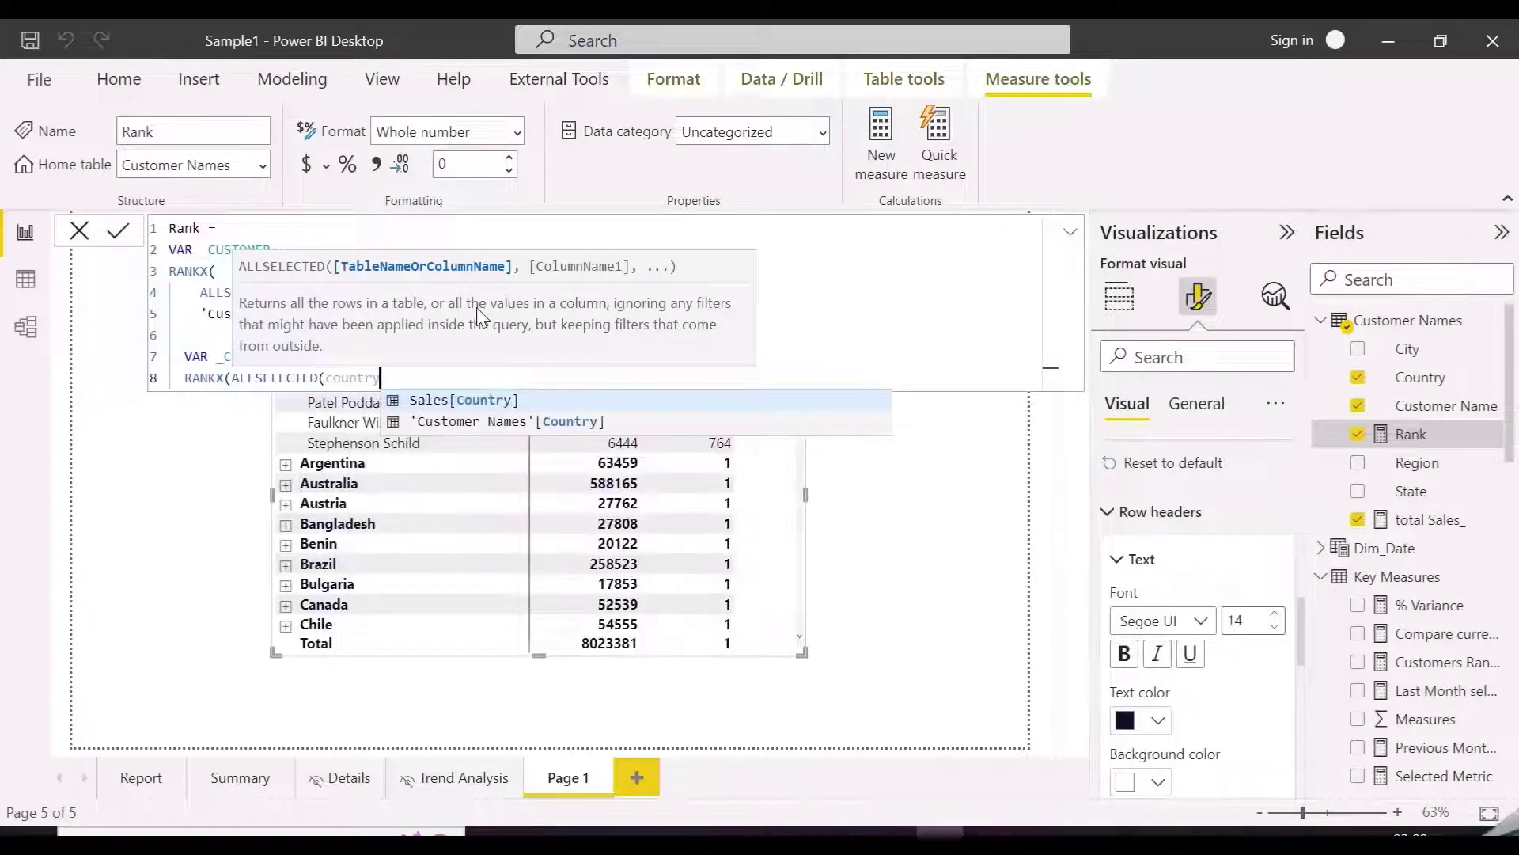
{"action": "key", "text": "Down"}
{"action": "key", "text": "Tab"}
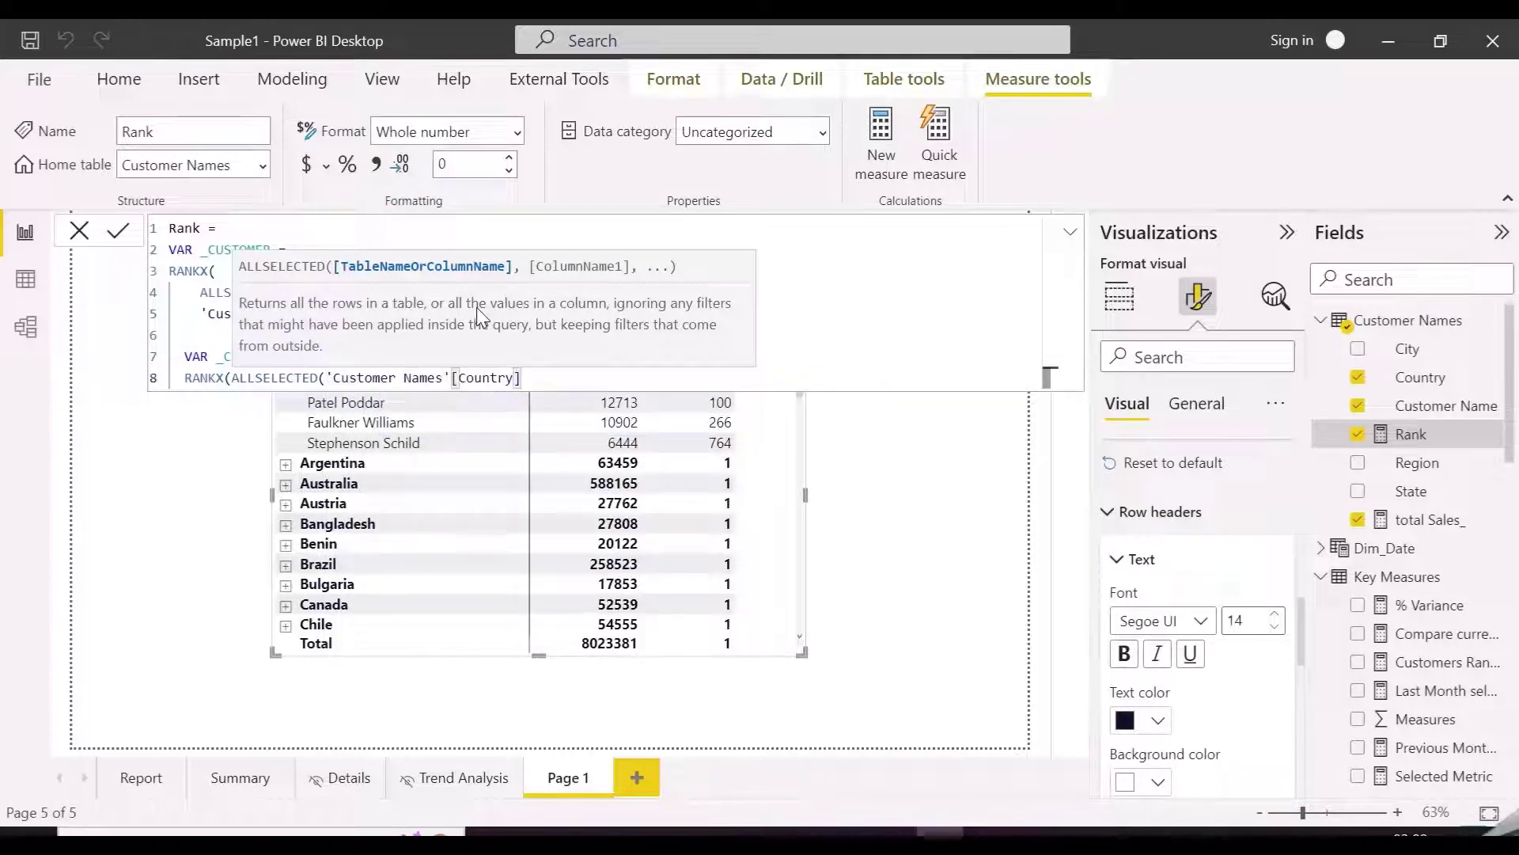
{"action": "type", "text": ")"}
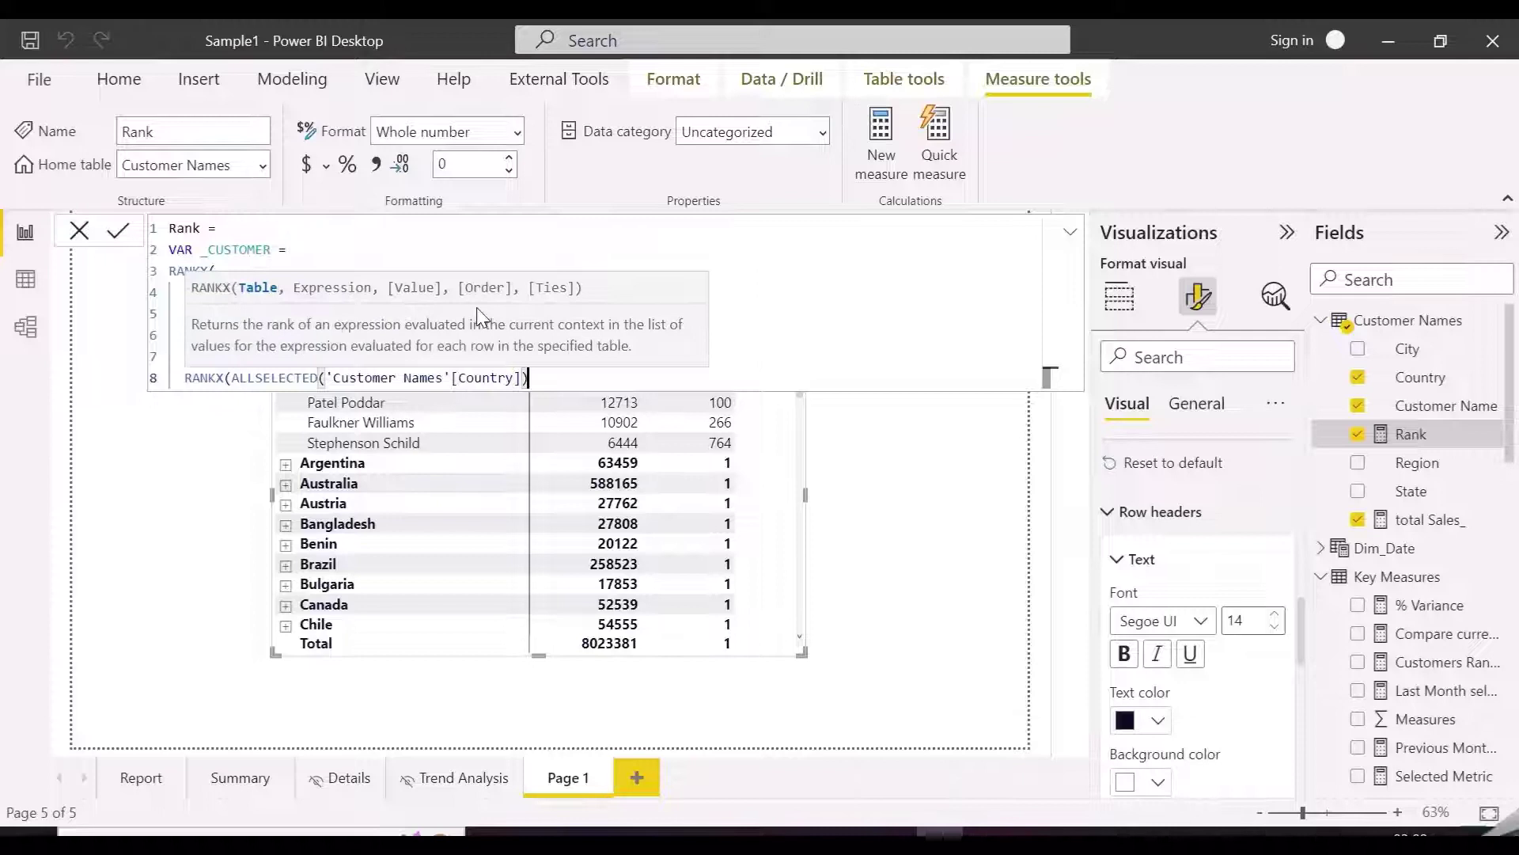
{"action": "type", "text": ","}
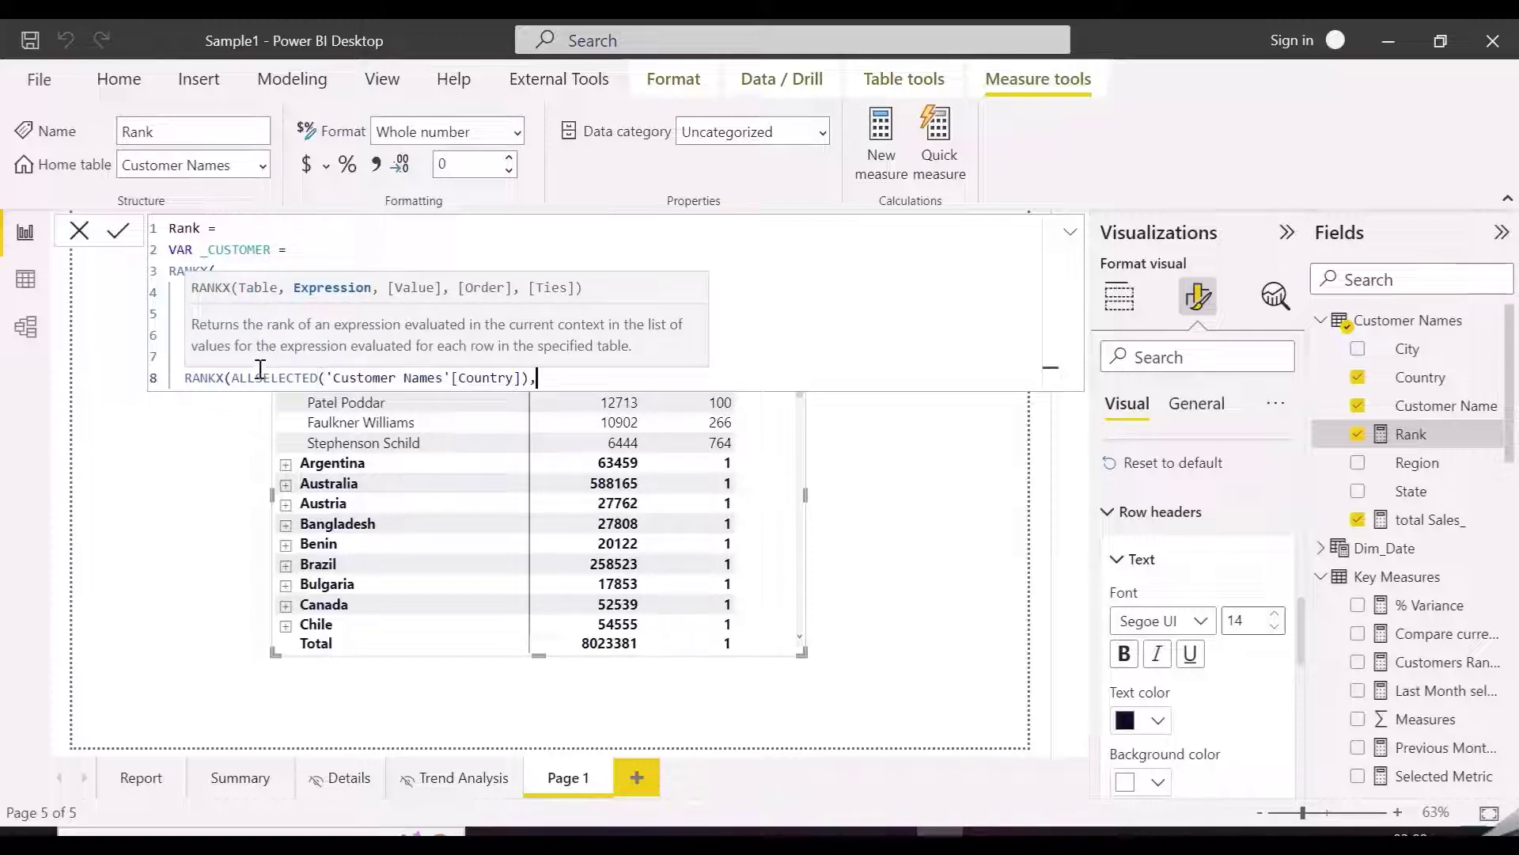
Step: Lay out the _COUNTRY RANKX on separate lines and paste 'Customer Names'[total Sales_] as its expression
{"action": "left_click", "coordinate": [234, 378]}
{"action": "key", "text": "shift+Return"}
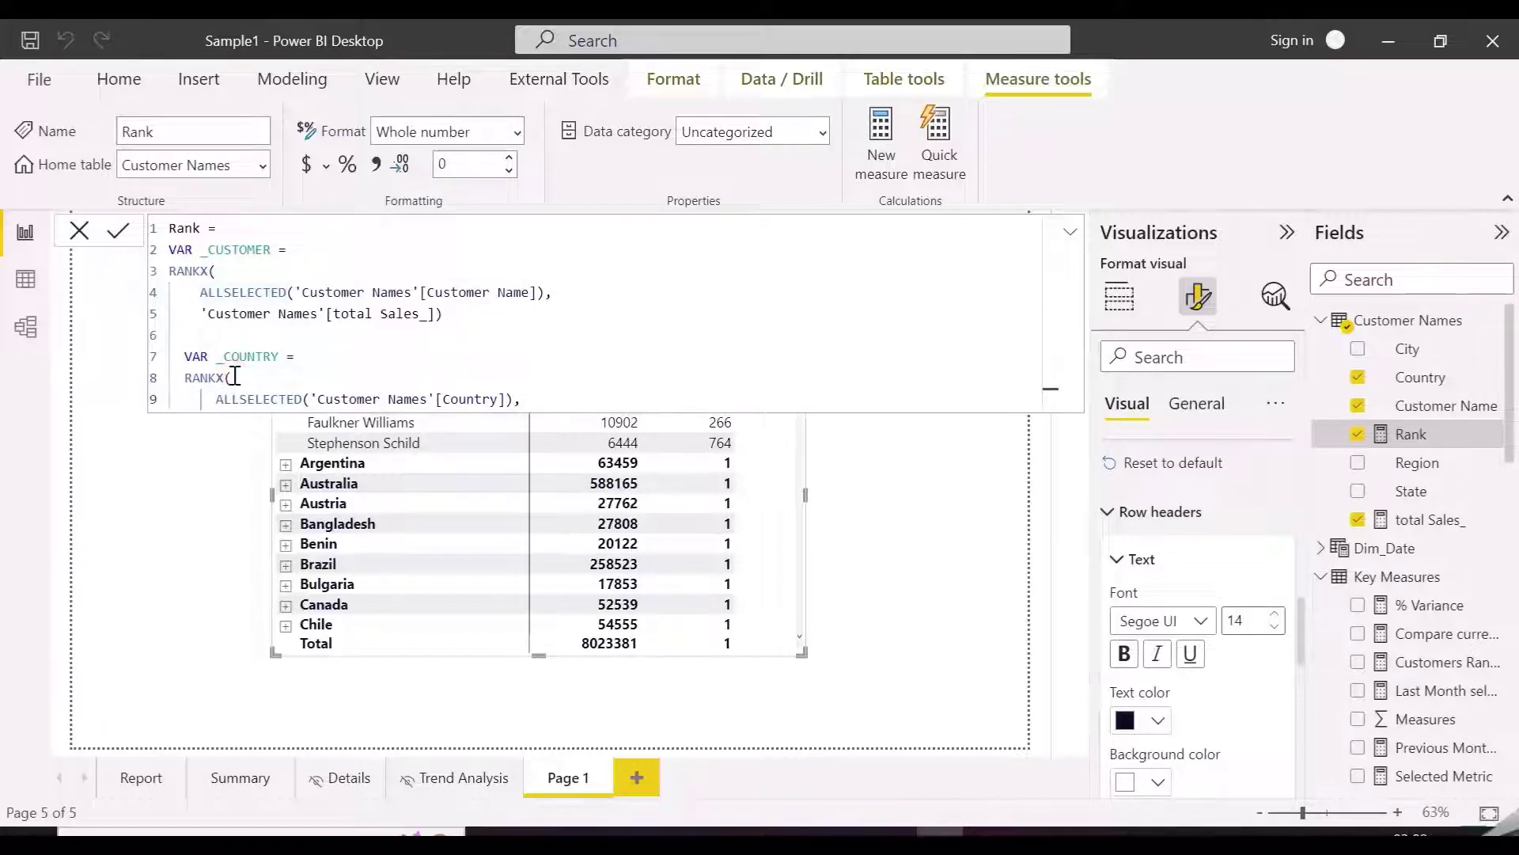
{"action": "left_click", "coordinate": [527, 399]}
{"action": "key", "text": "shift+Return"}
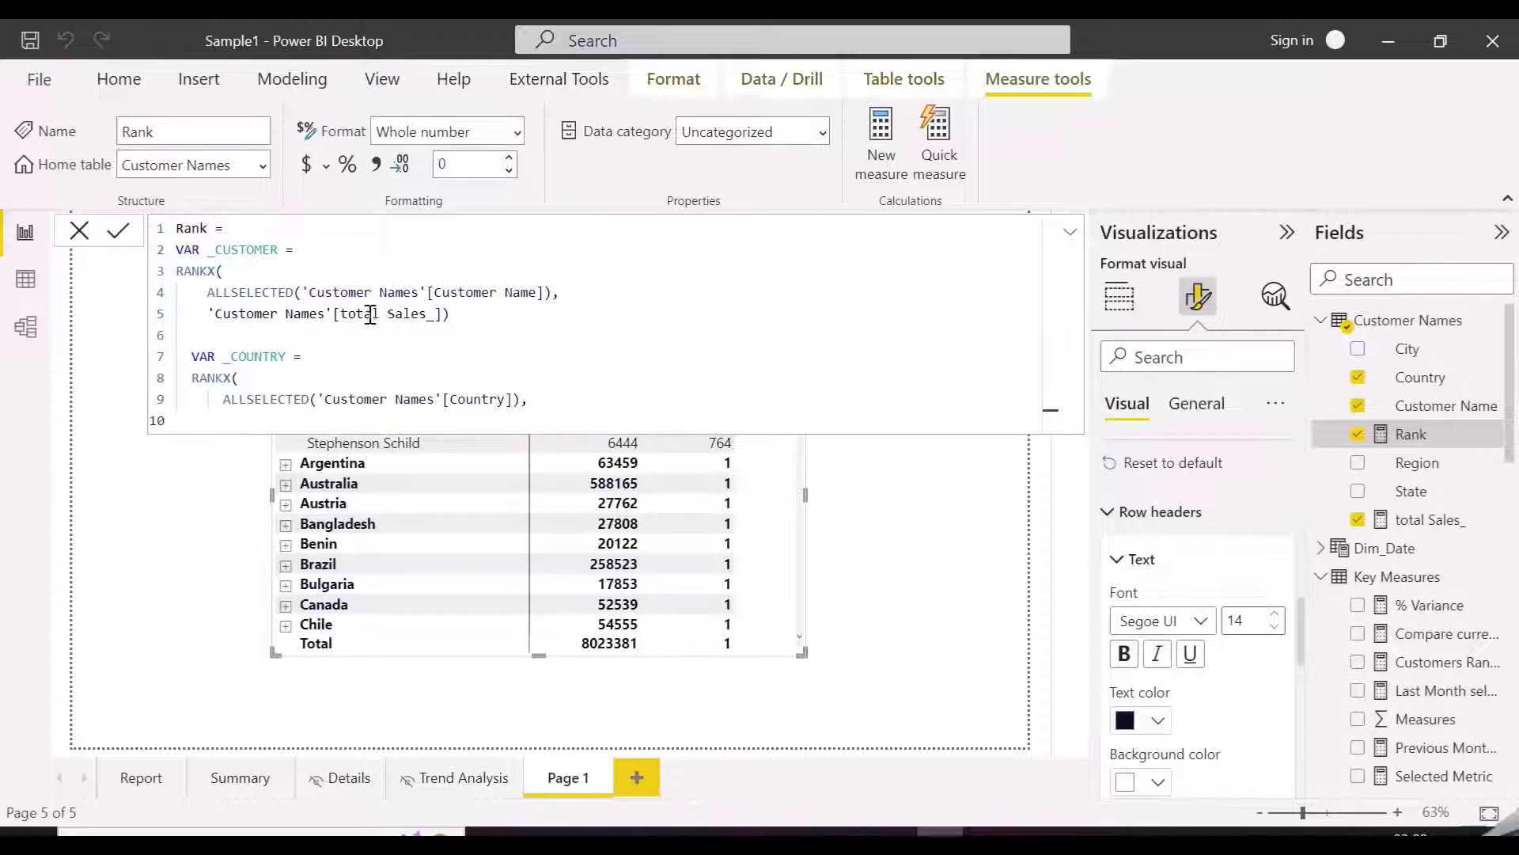
{"action": "left_click_drag", "start_coordinate": [472, 320], "coordinate": [207, 315]}
{"action": "key", "text": "ctrl+c"}
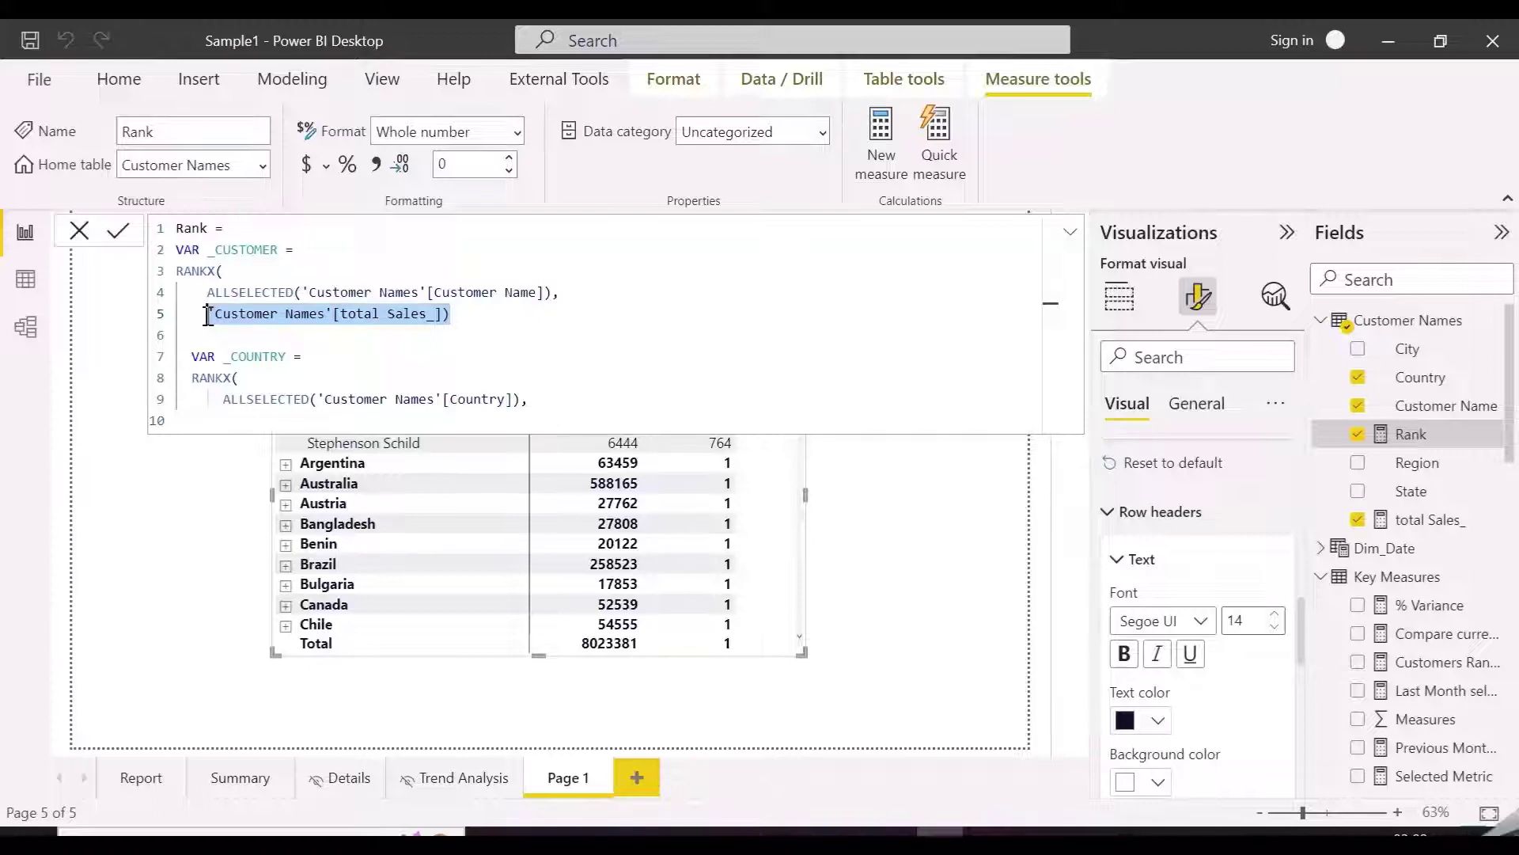
{"action": "left_click", "coordinate": [528, 393]}
{"action": "key", "text": "Return"}
{"action": "key", "text": "ctrl+v"}
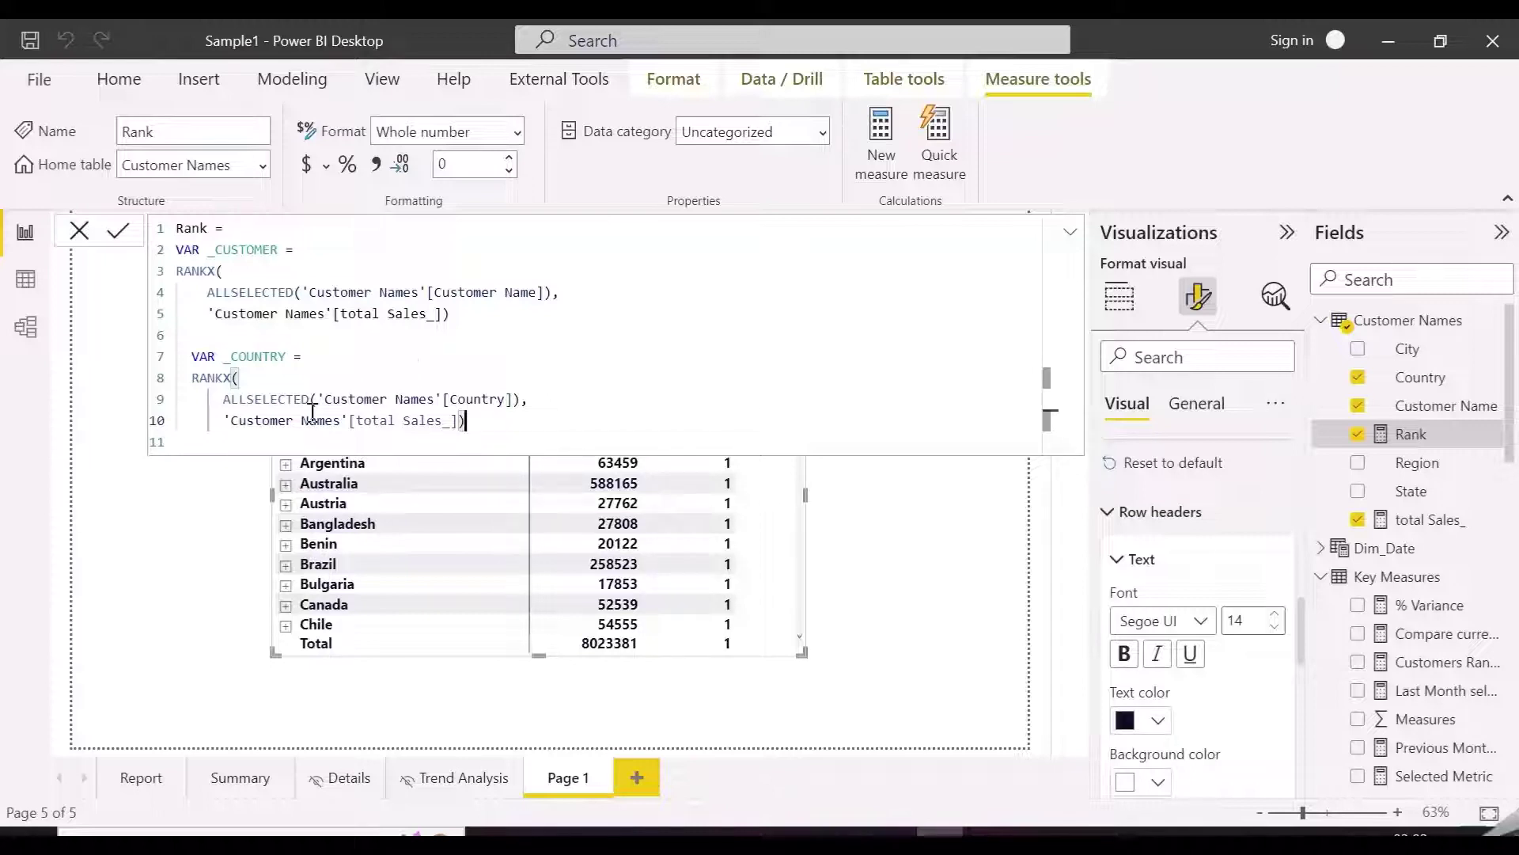
{"action": "left_click", "coordinate": [201, 442]}
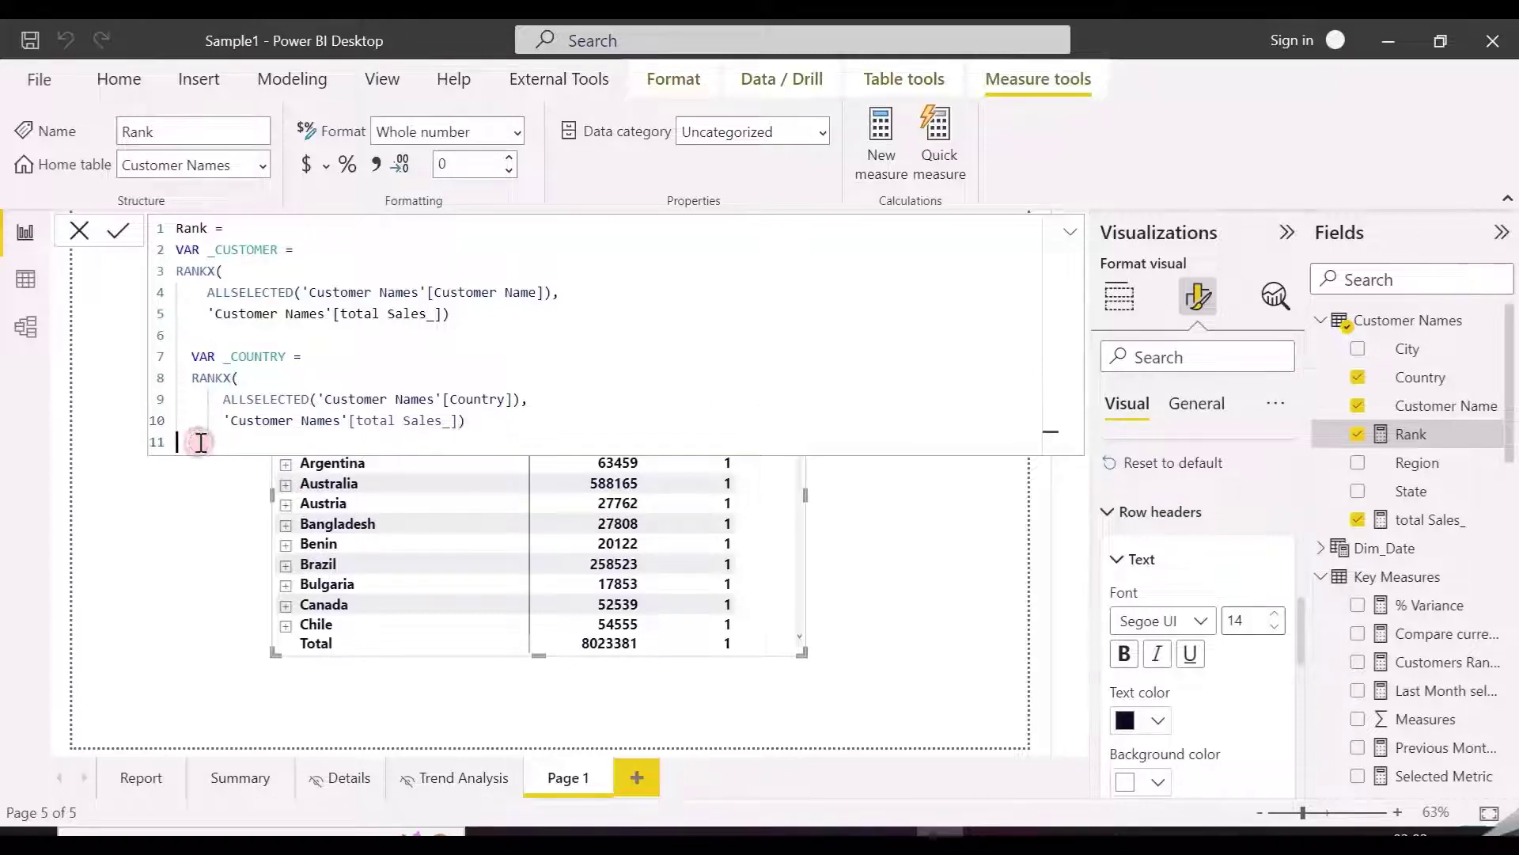
Step: Add RETURN followed by IF(ISINSCOPE( on its own indented line
{"action": "type", "text": "RETURN"}
{"action": "key", "text": "Return"}
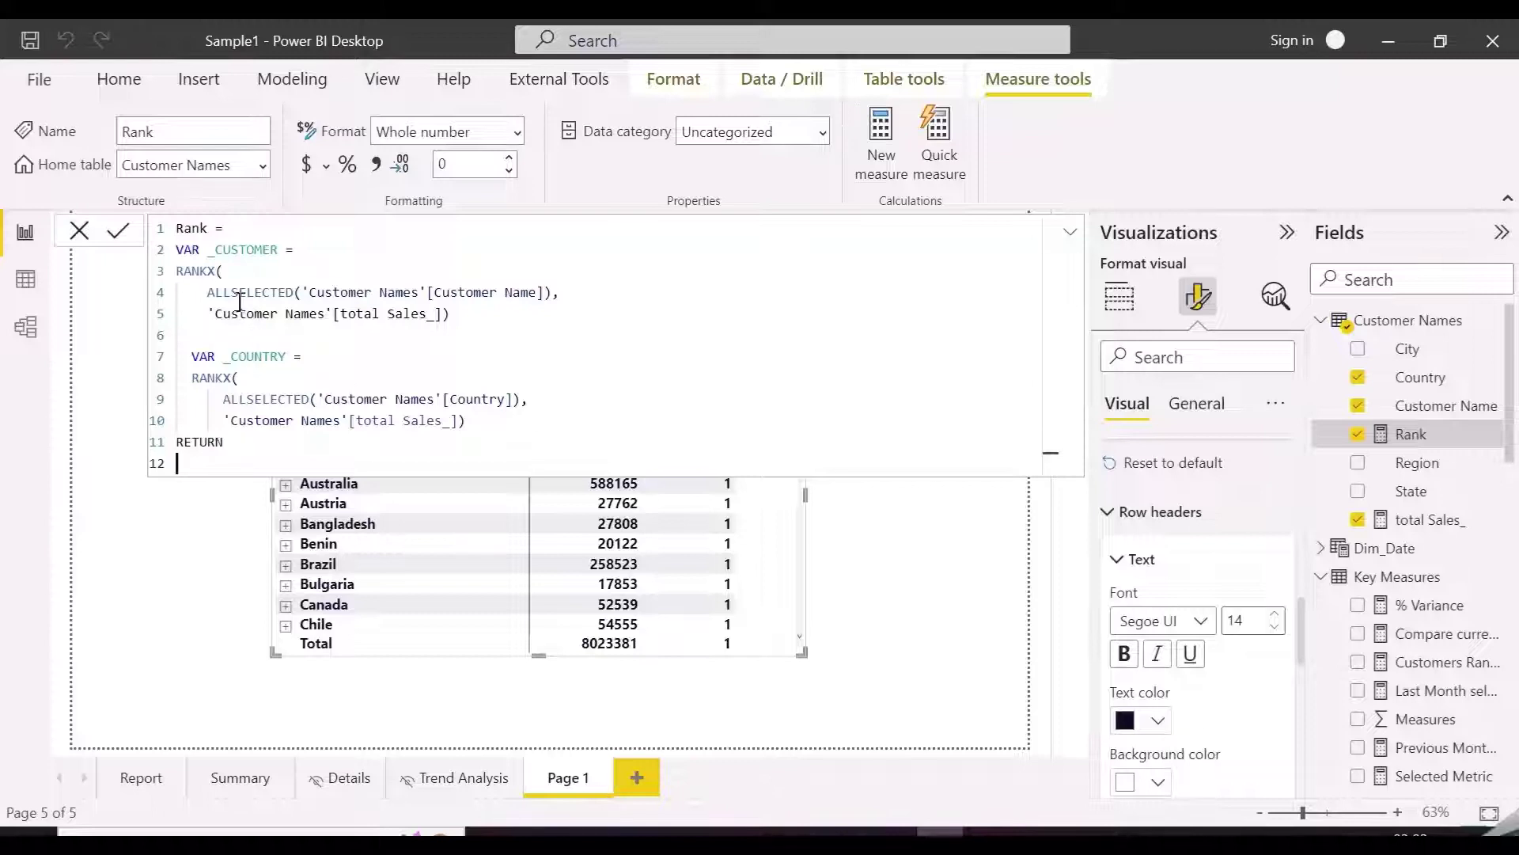
{"action": "type", "text": "IF(is"}
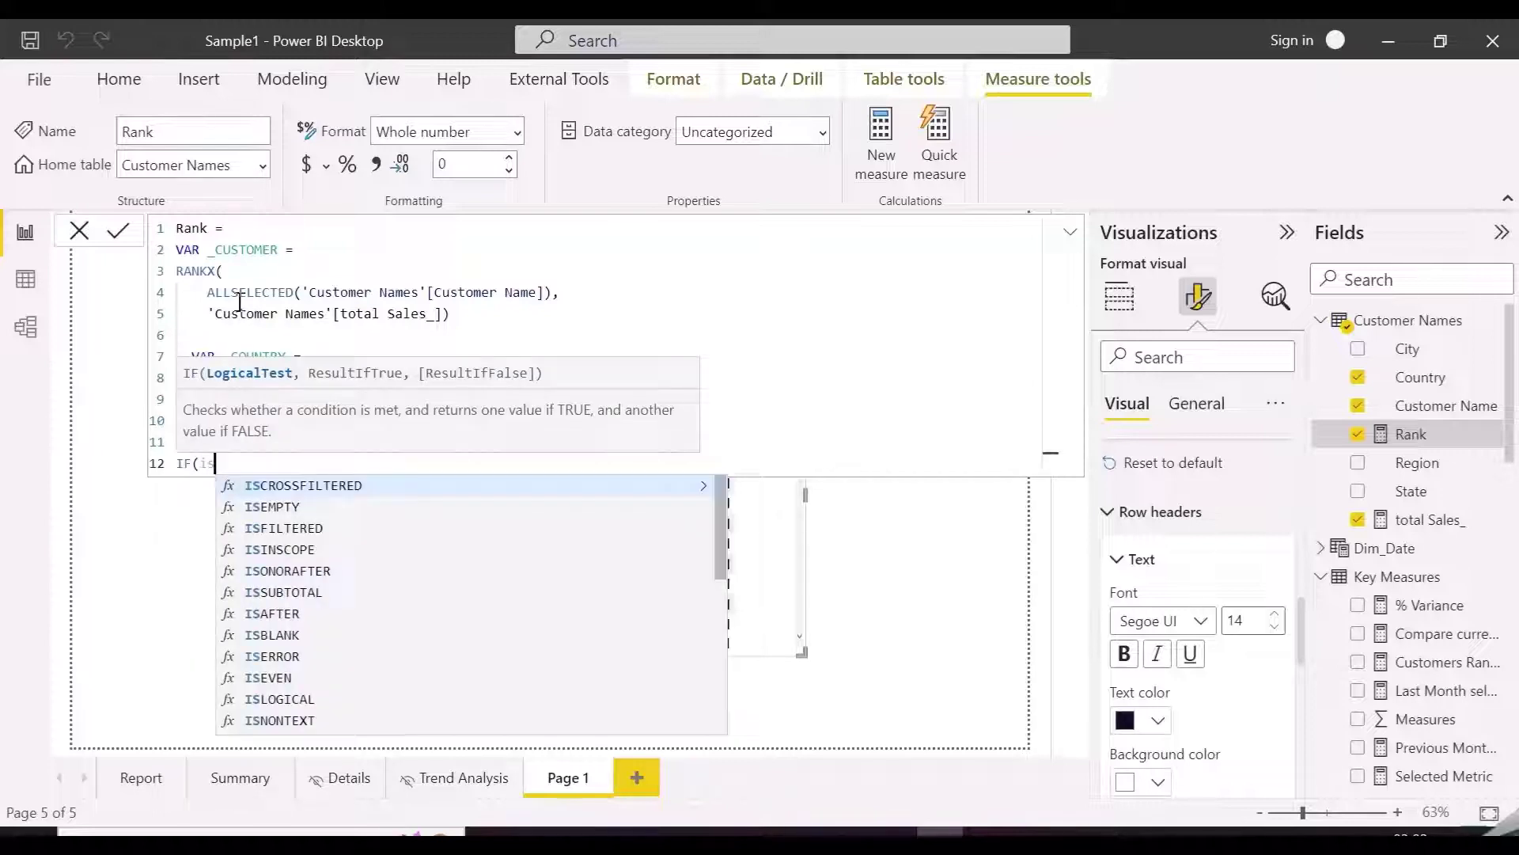
{"action": "type", "text": "in"}
{"action": "key", "text": "Tab"}
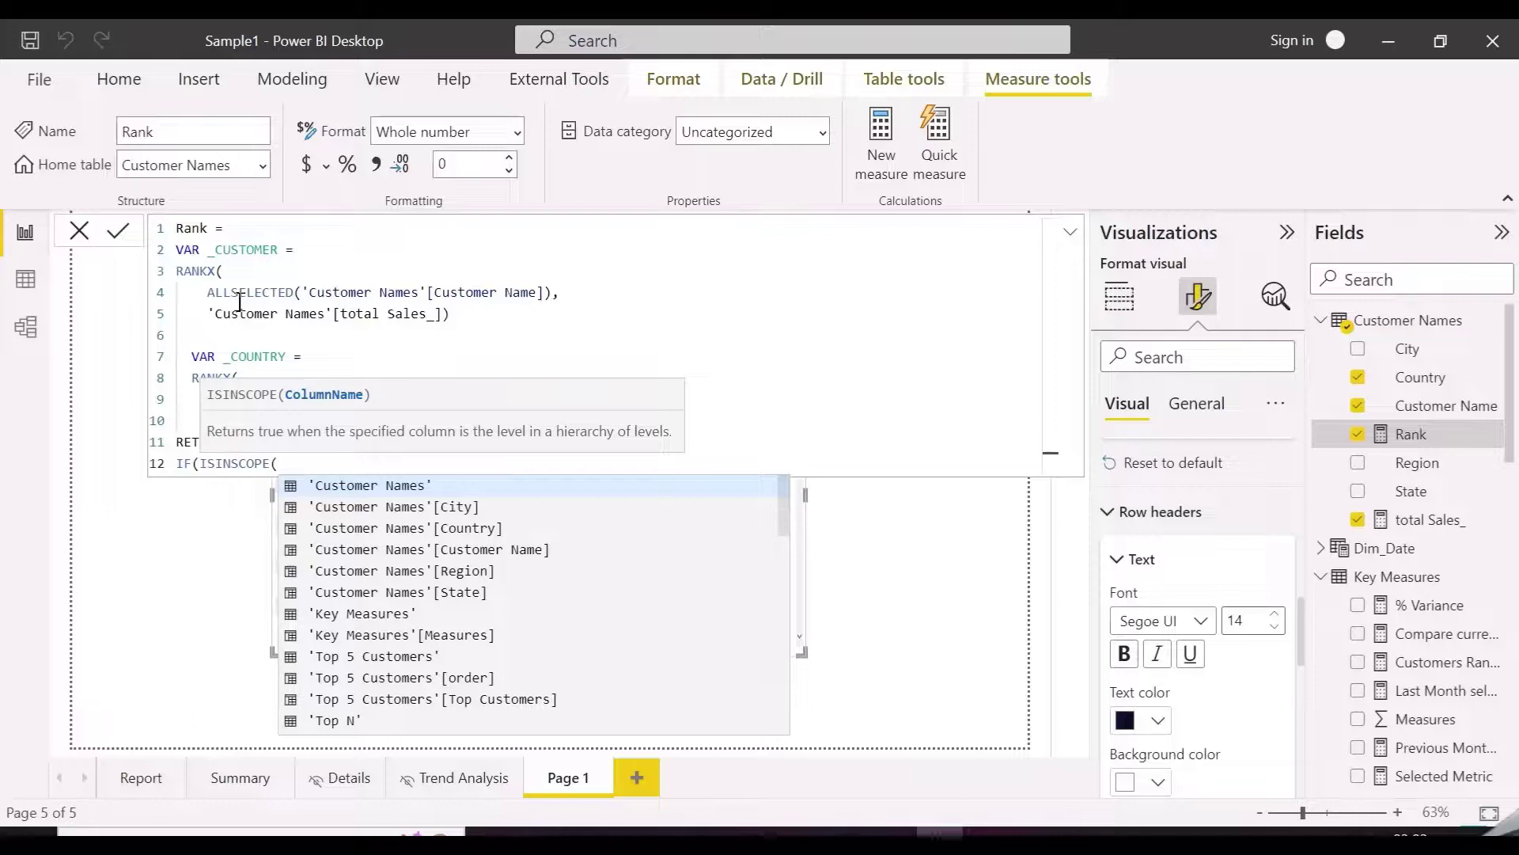
{"action": "left_click", "coordinate": [203, 464]}
{"action": "key", "text": "shift+Return"}
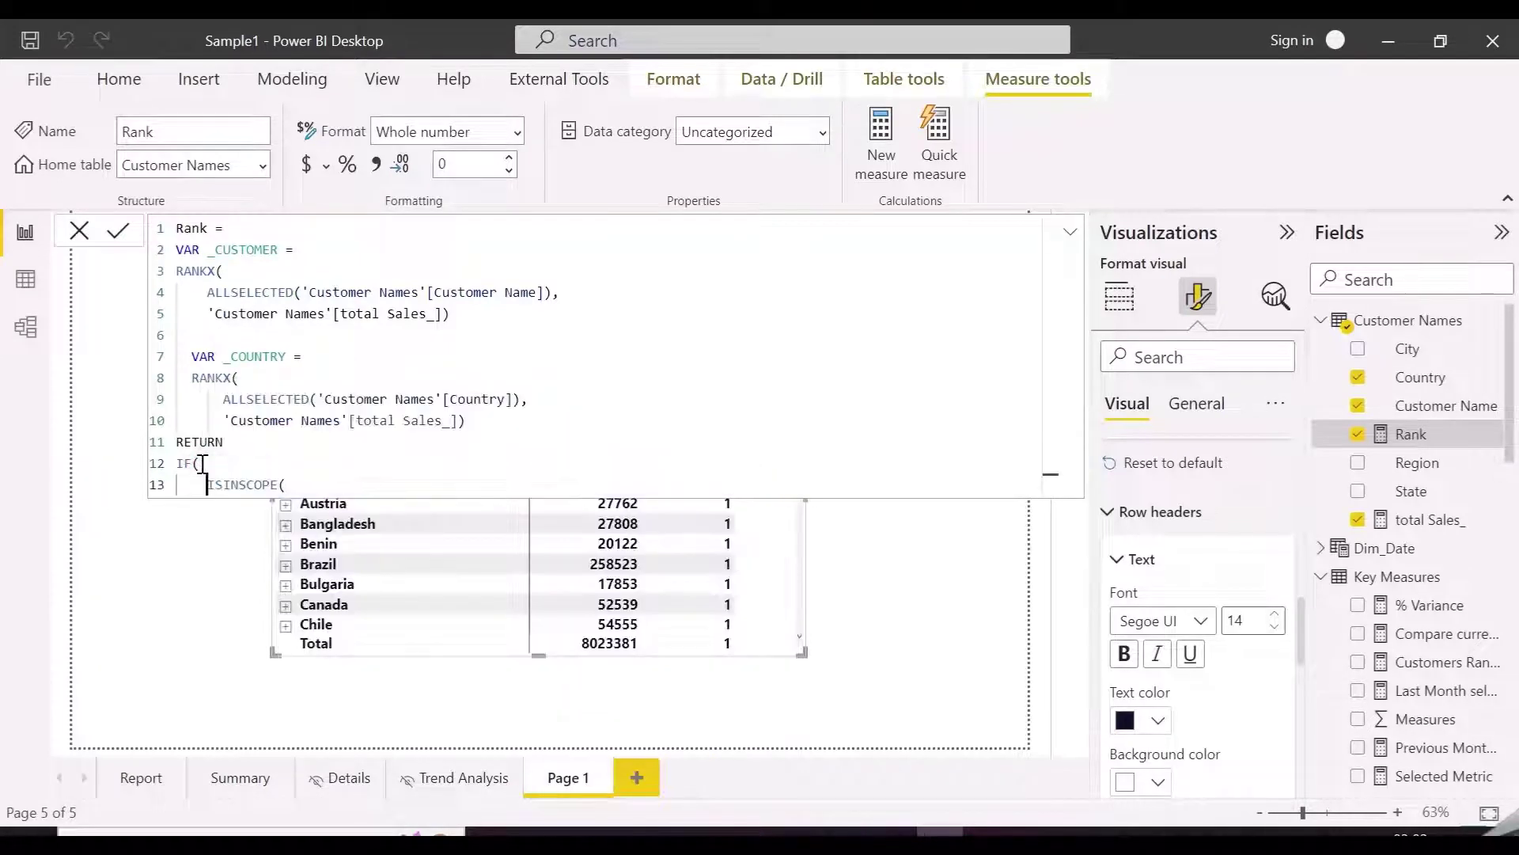
Step: Complete IF(ISINSCOPE('Customer Names'[Customer Name]), _CUSTOMER, _country)
{"action": "left_click", "coordinate": [302, 486]}
{"action": "type", "text": "customer"}
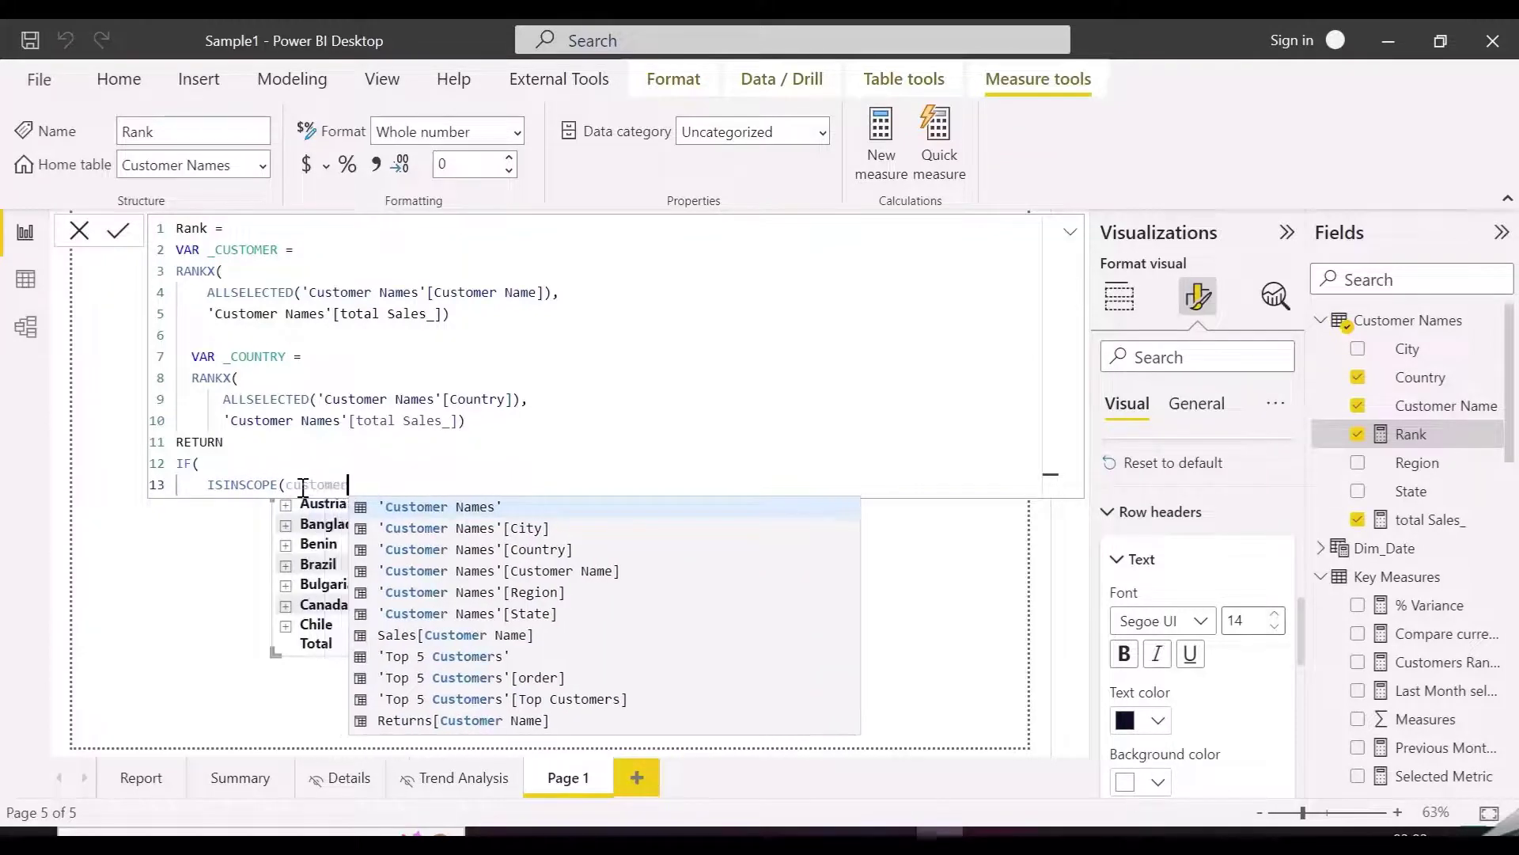
{"action": "key", "text": "Down"}
{"action": "key", "text": "Down"}
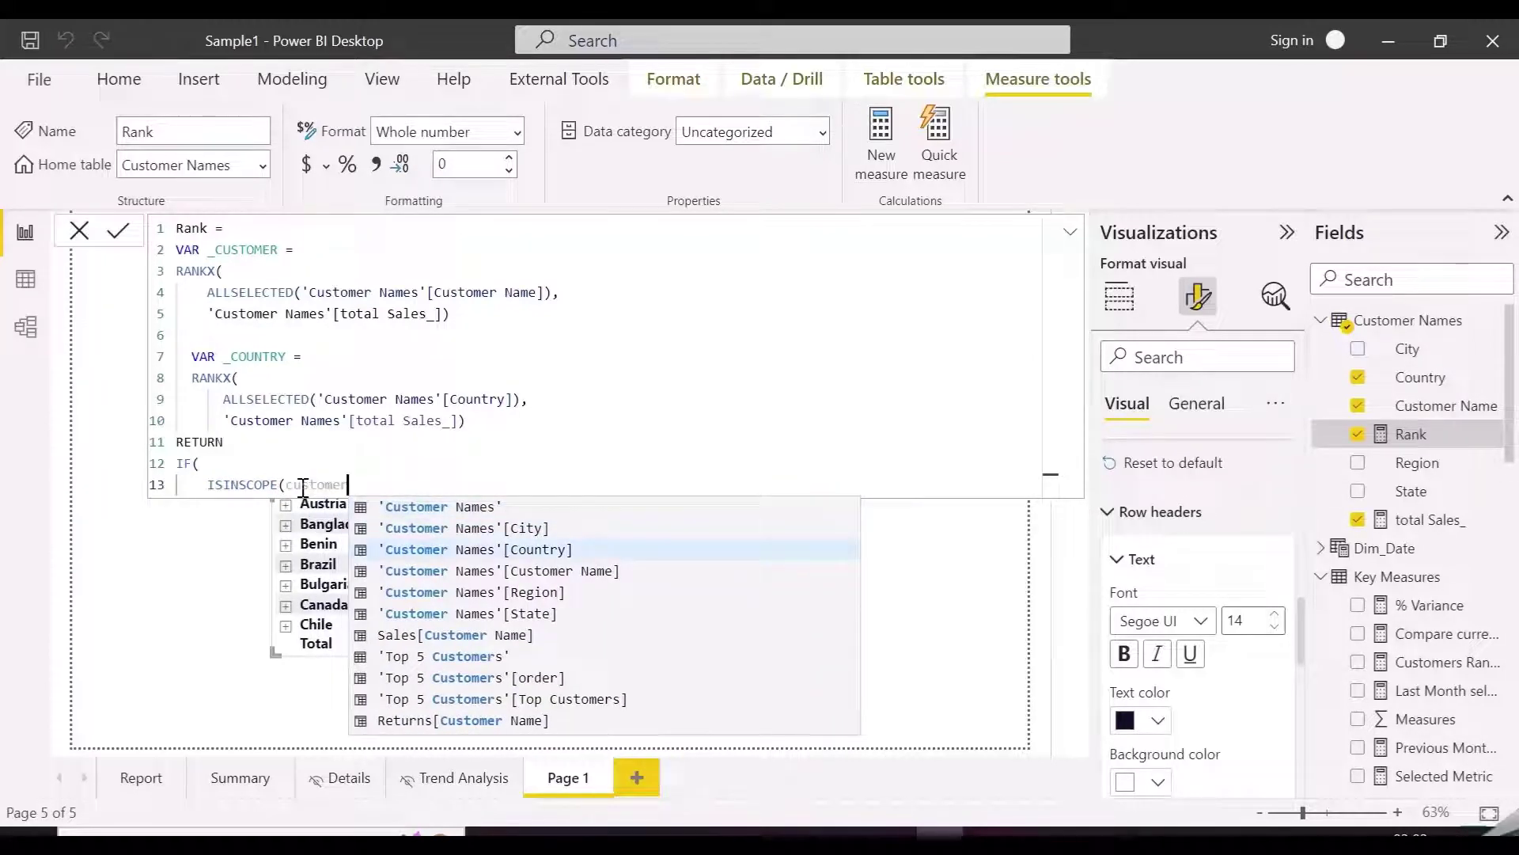
{"action": "key", "text": "Down"}
{"action": "key", "text": "Tab"}
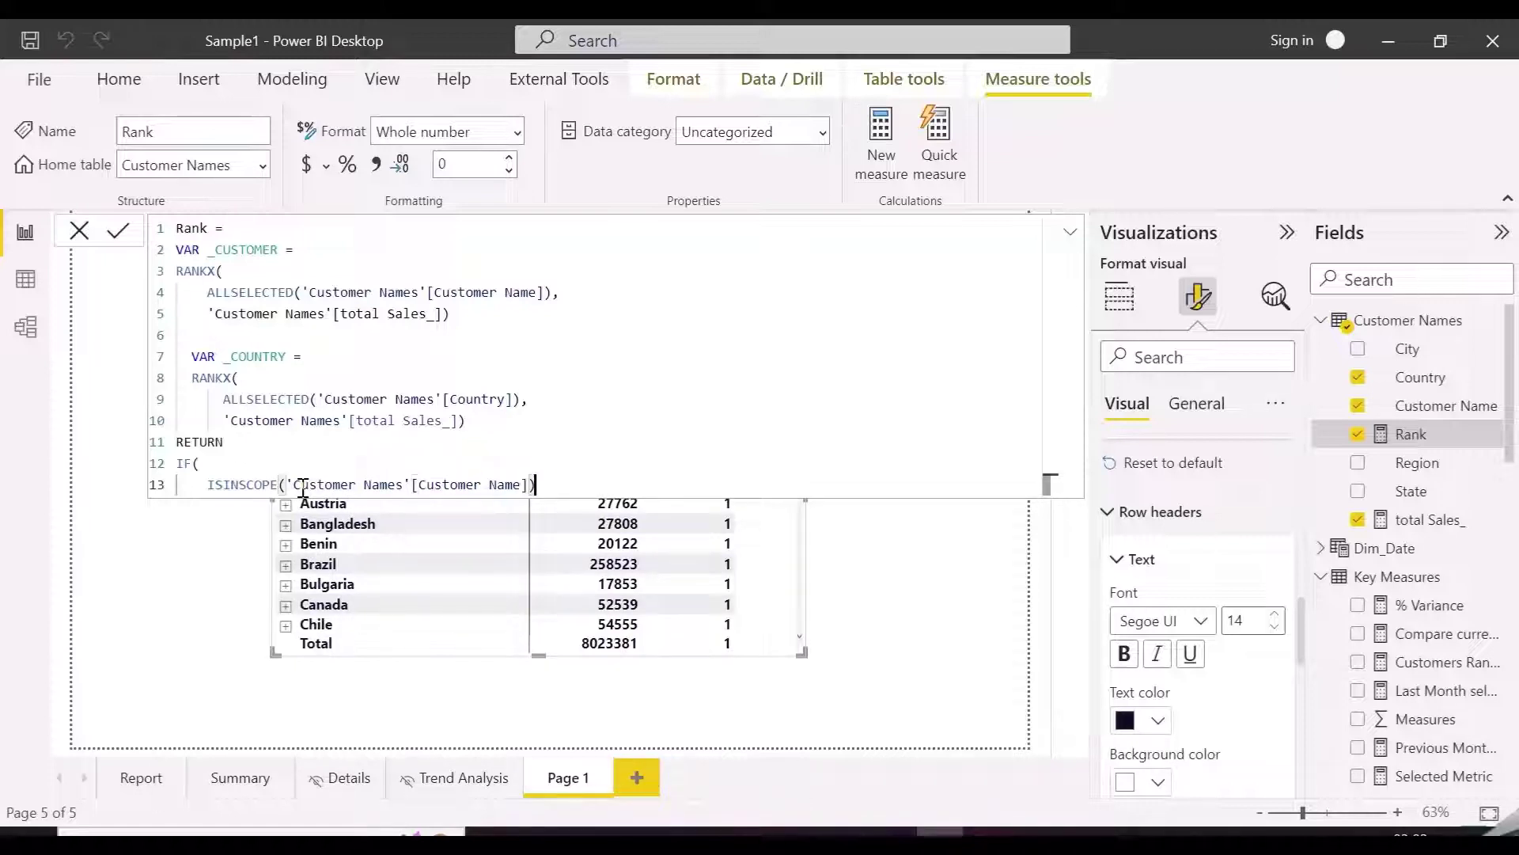
{"action": "type", "text": ","}
{"action": "key", "text": "Return"}
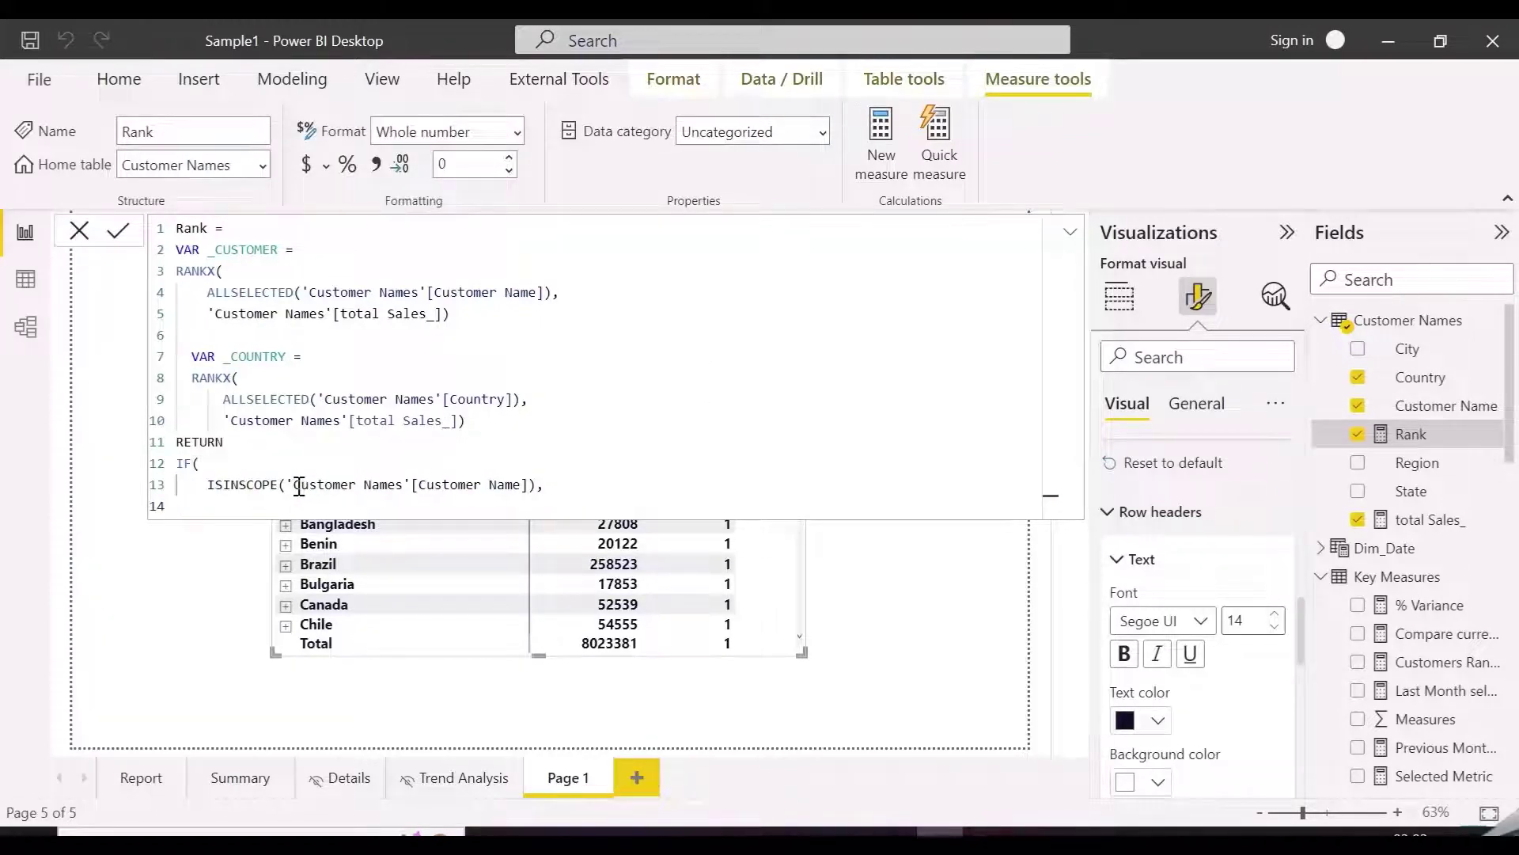
{"action": "type", "text": "_"}
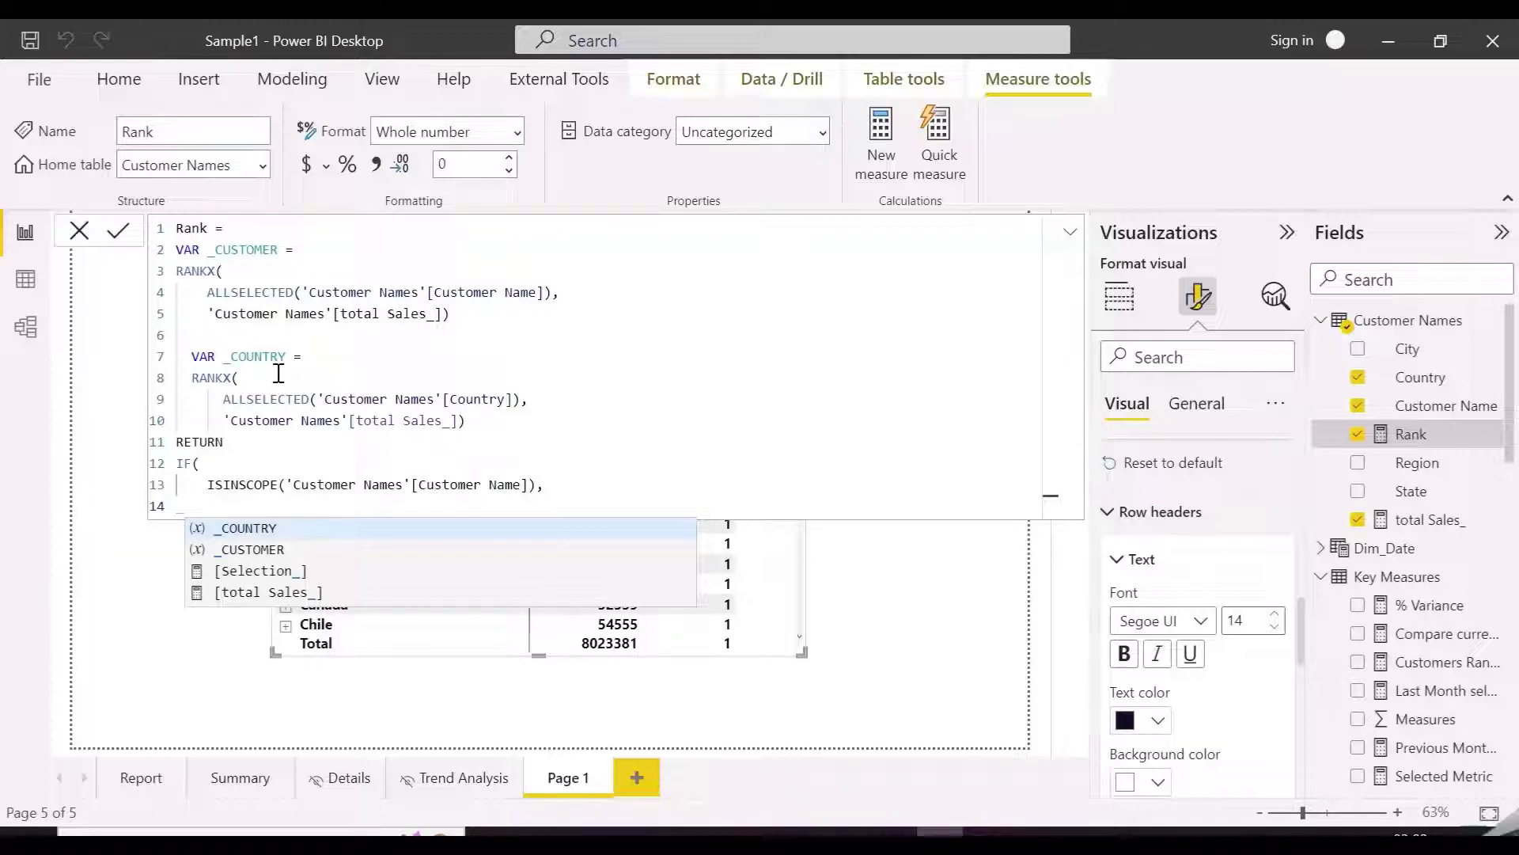
{"action": "type", "text": "custom"}
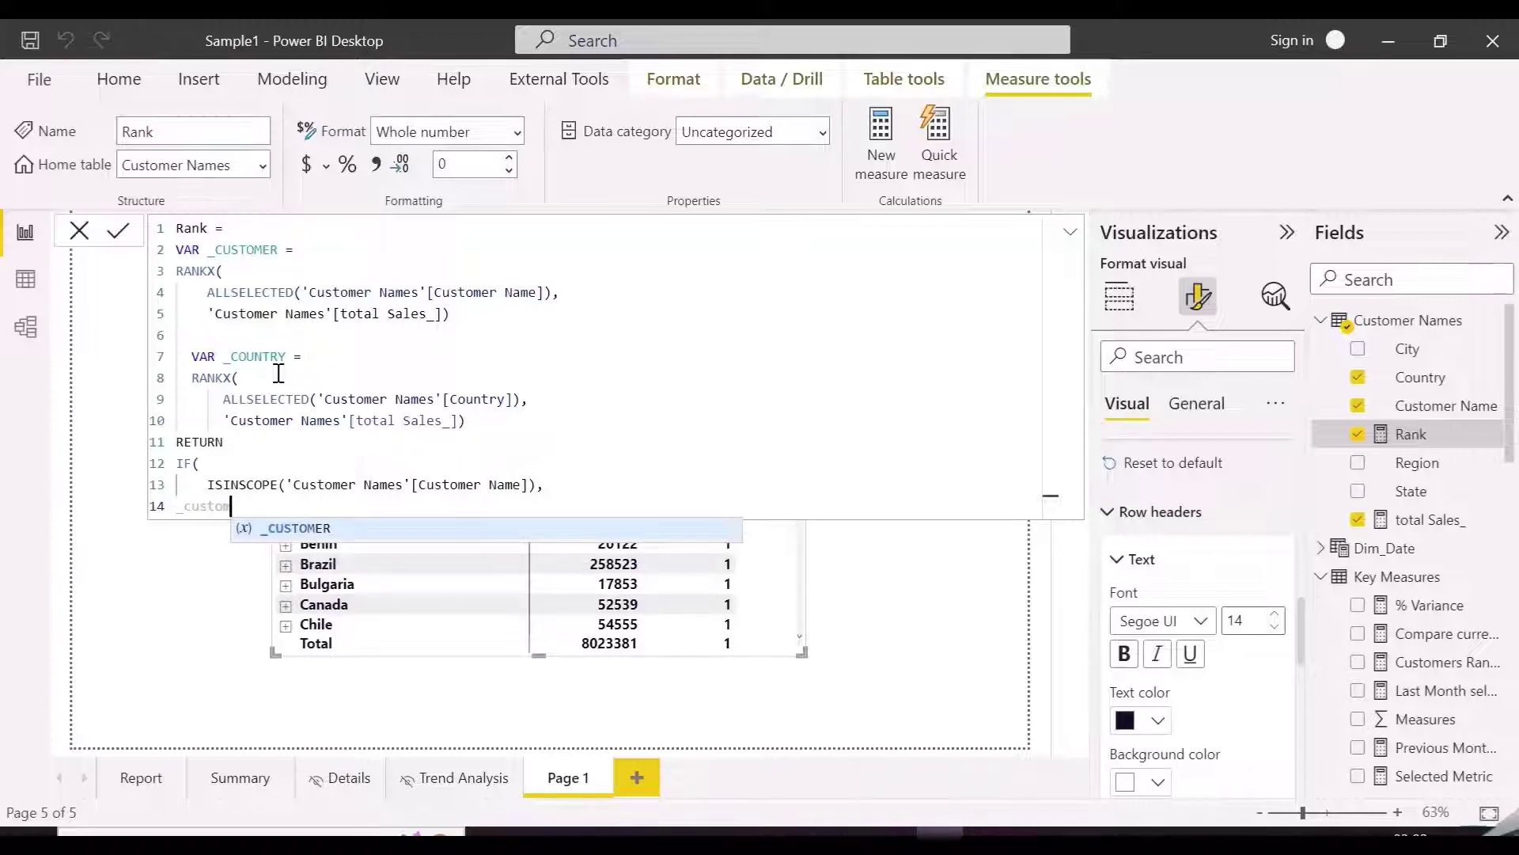
{"action": "key", "text": "Tab"}
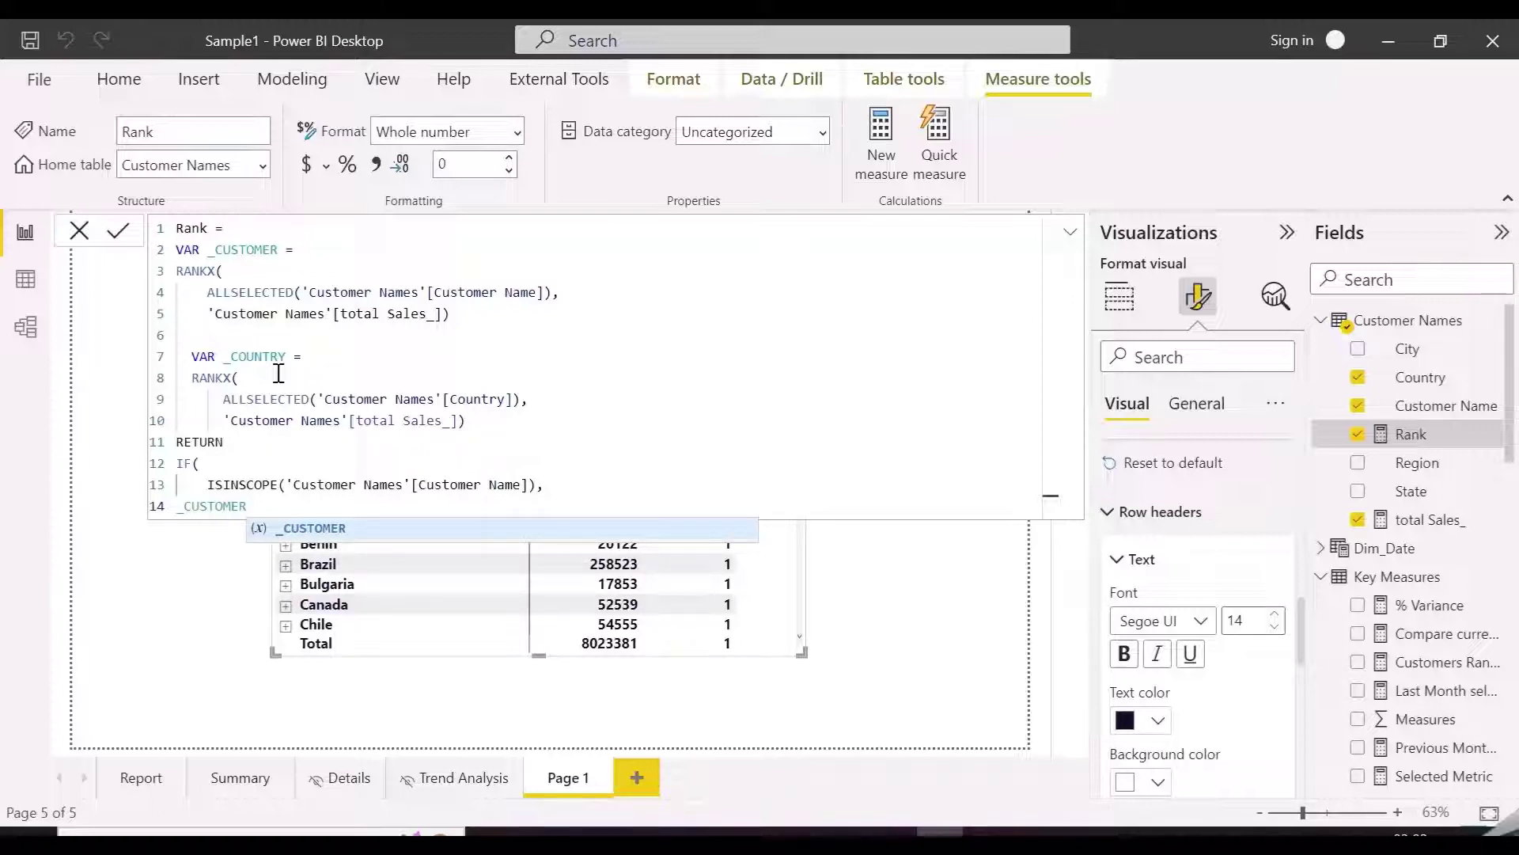
{"action": "type", "text": ","}
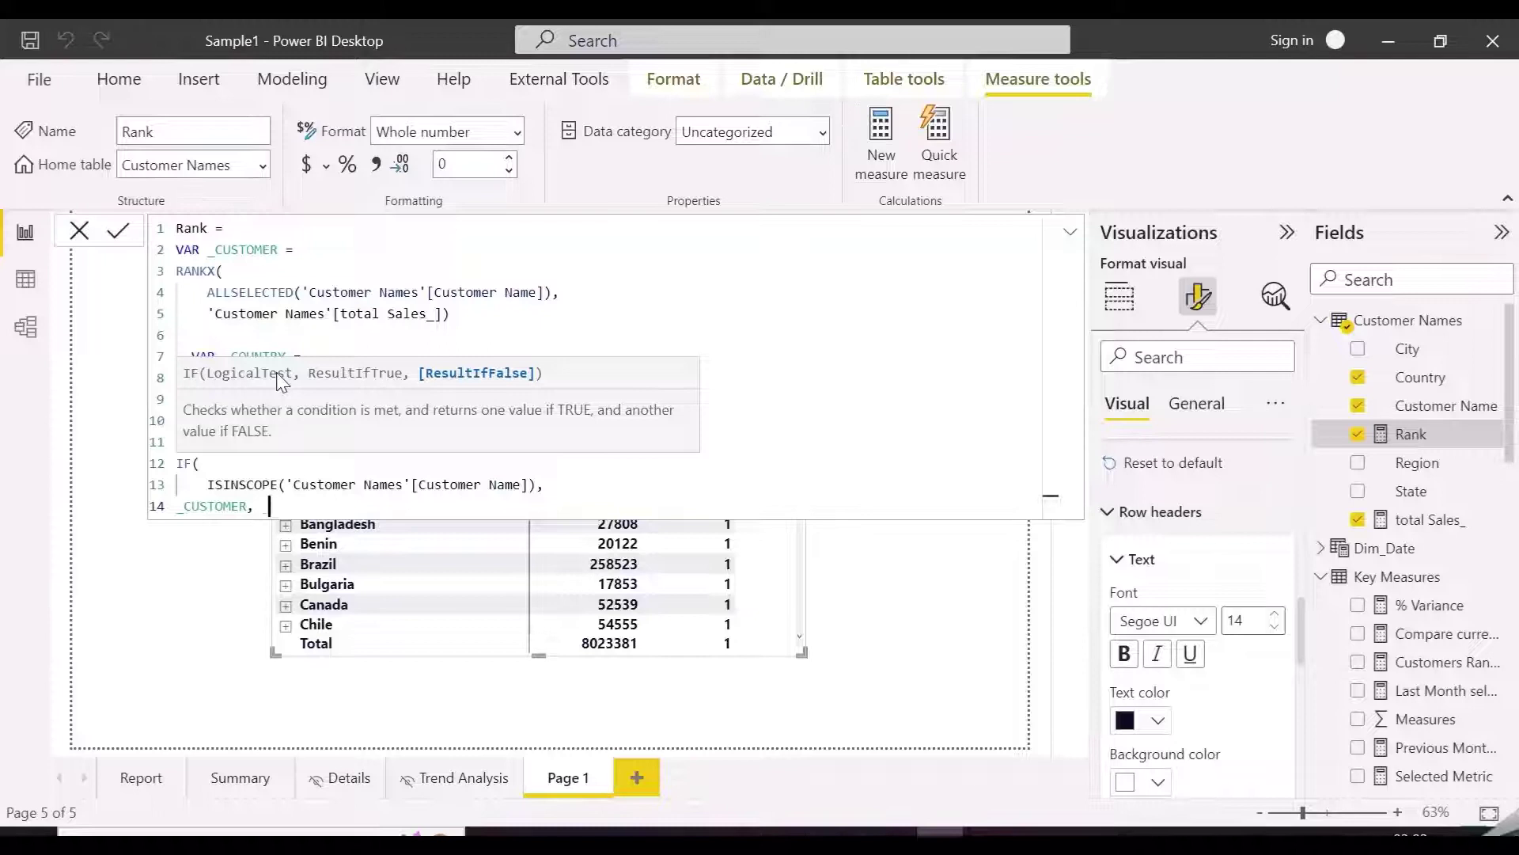
{"action": "type", "text": " _coun"}
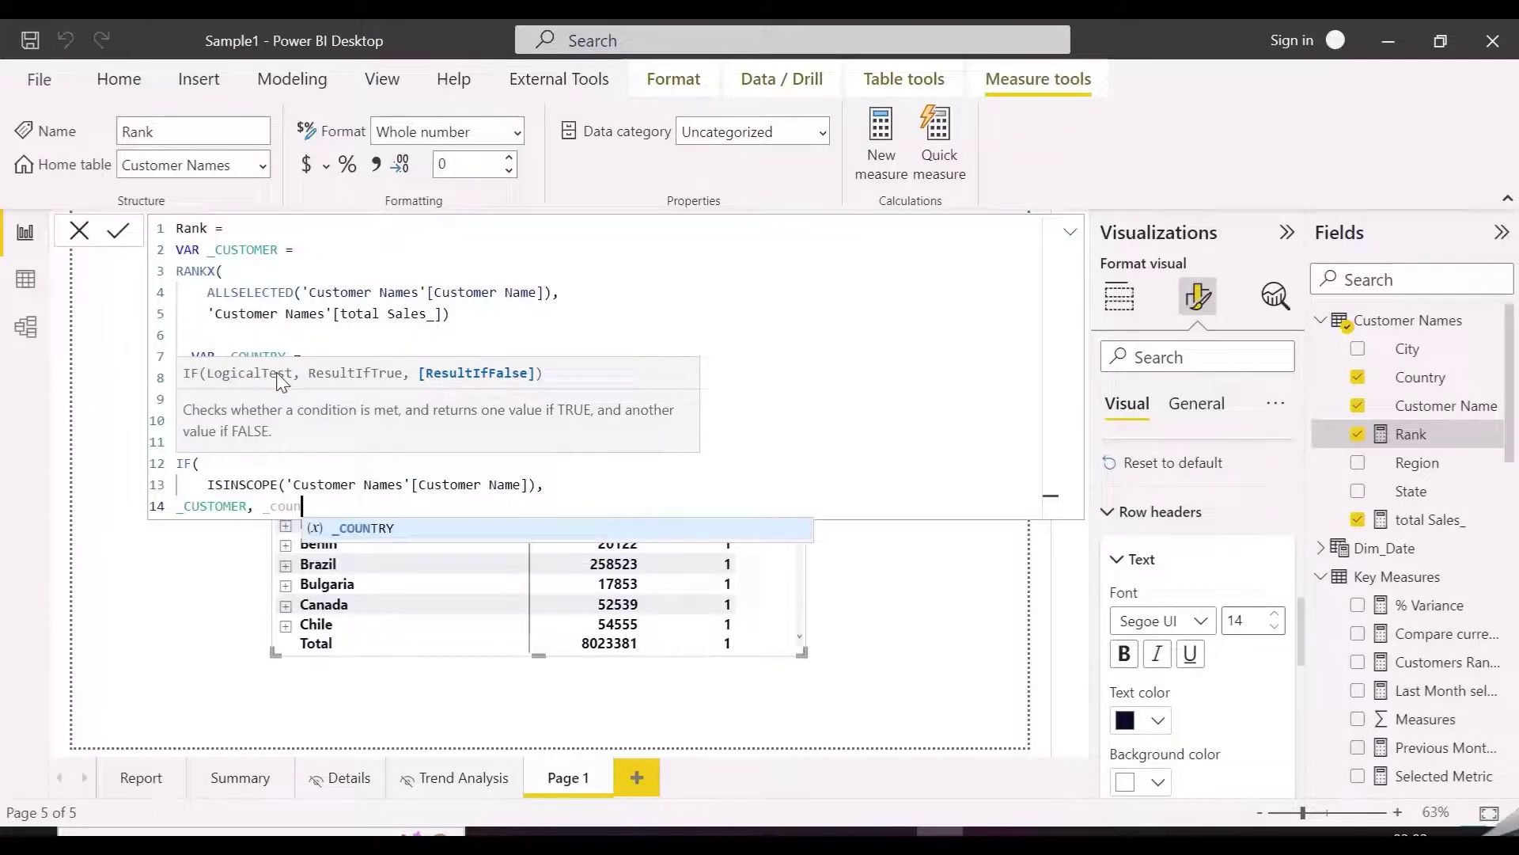
{"action": "type", "text": "try)"}
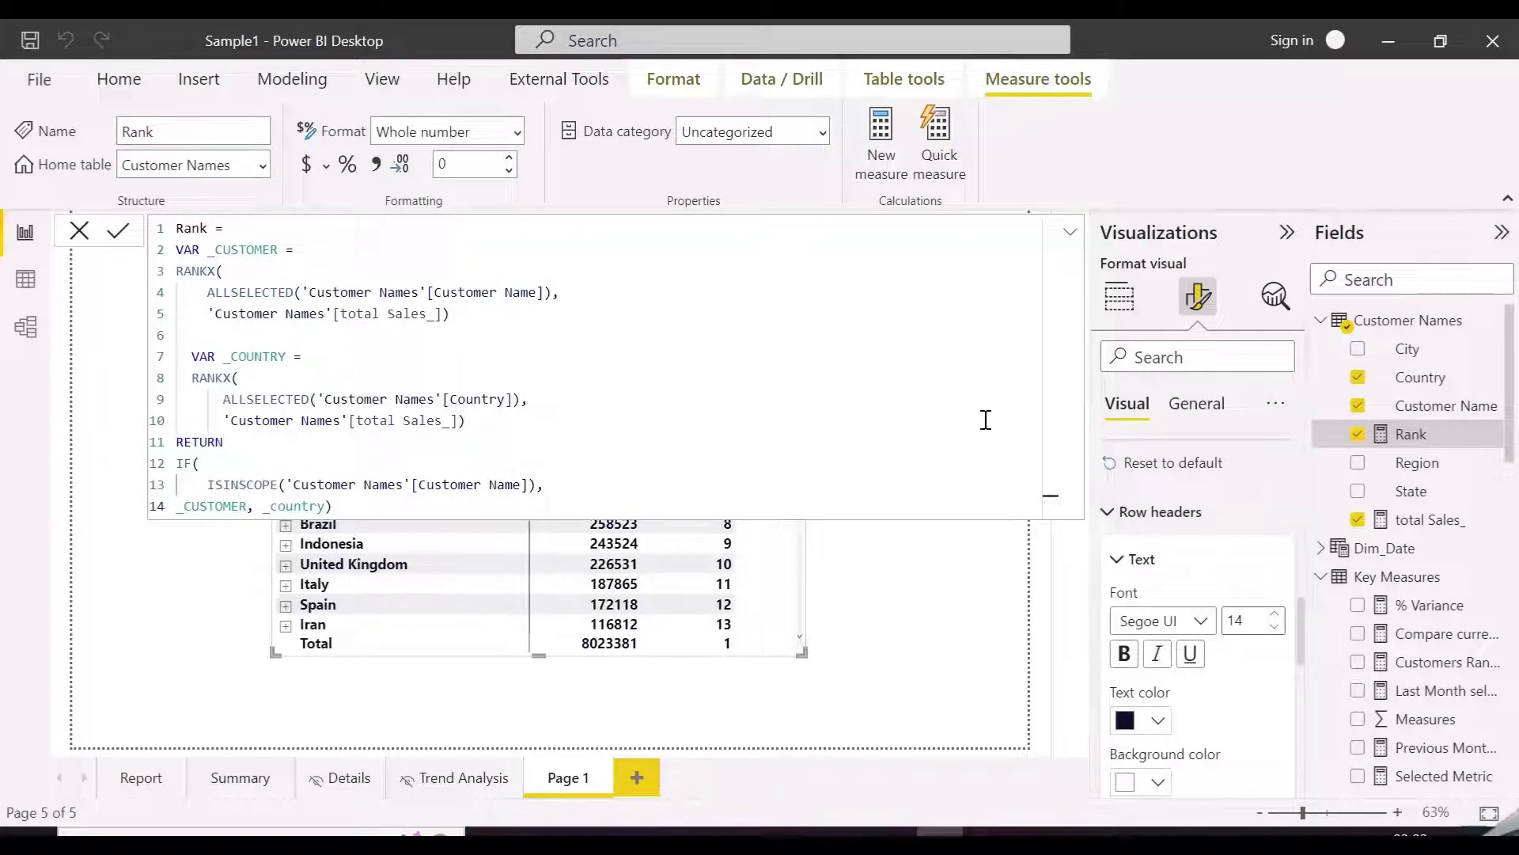
Step: Expand China in the matrix to show its customers ranked 1–8, and widen the Rank column
{"action": "left_click", "coordinate": [1068, 235]}
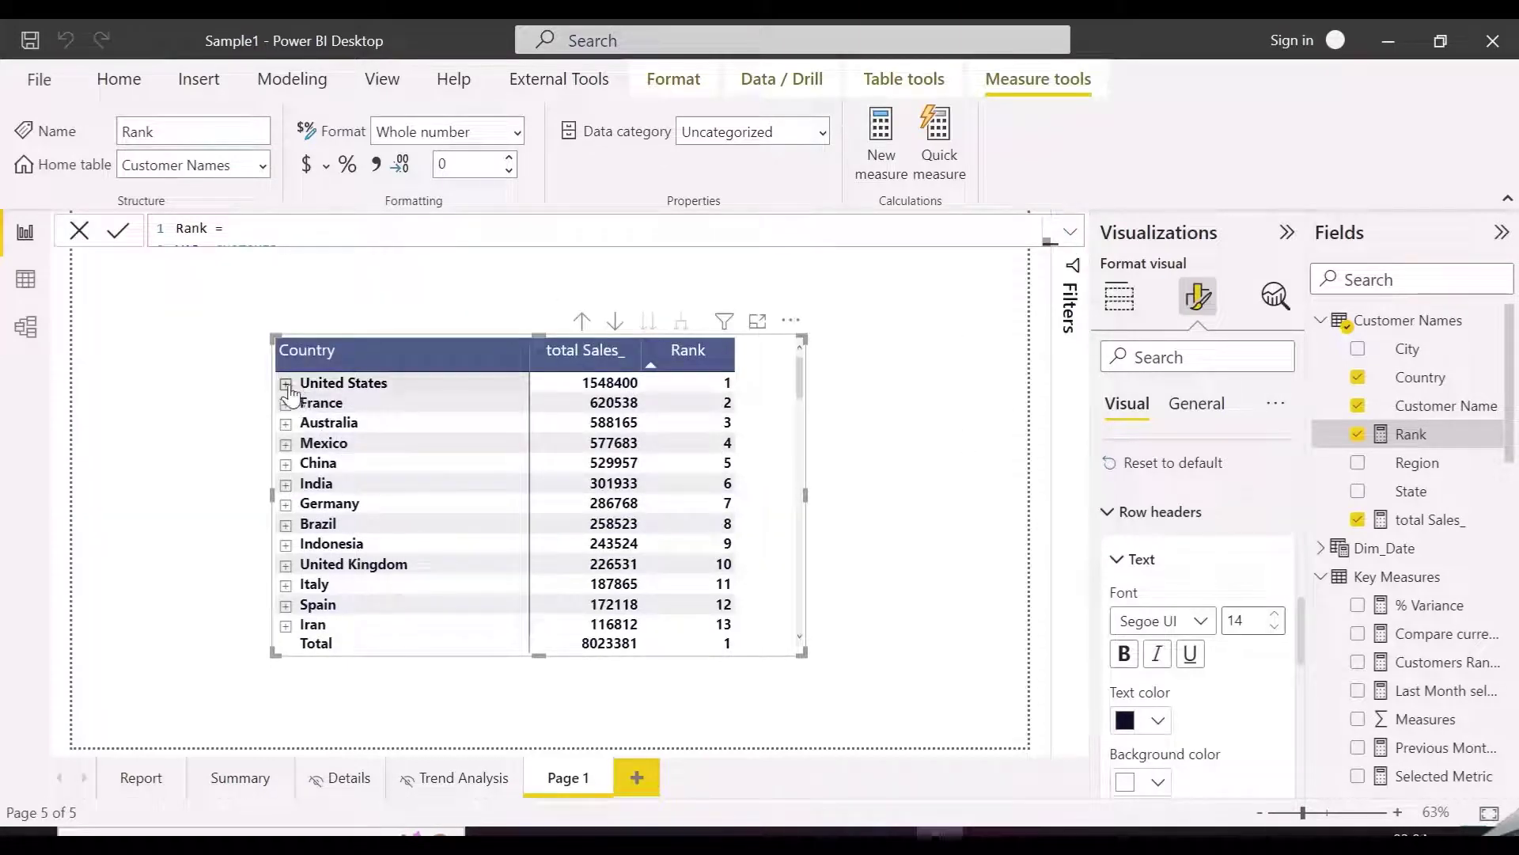
{"action": "left_click", "coordinate": [286, 463]}
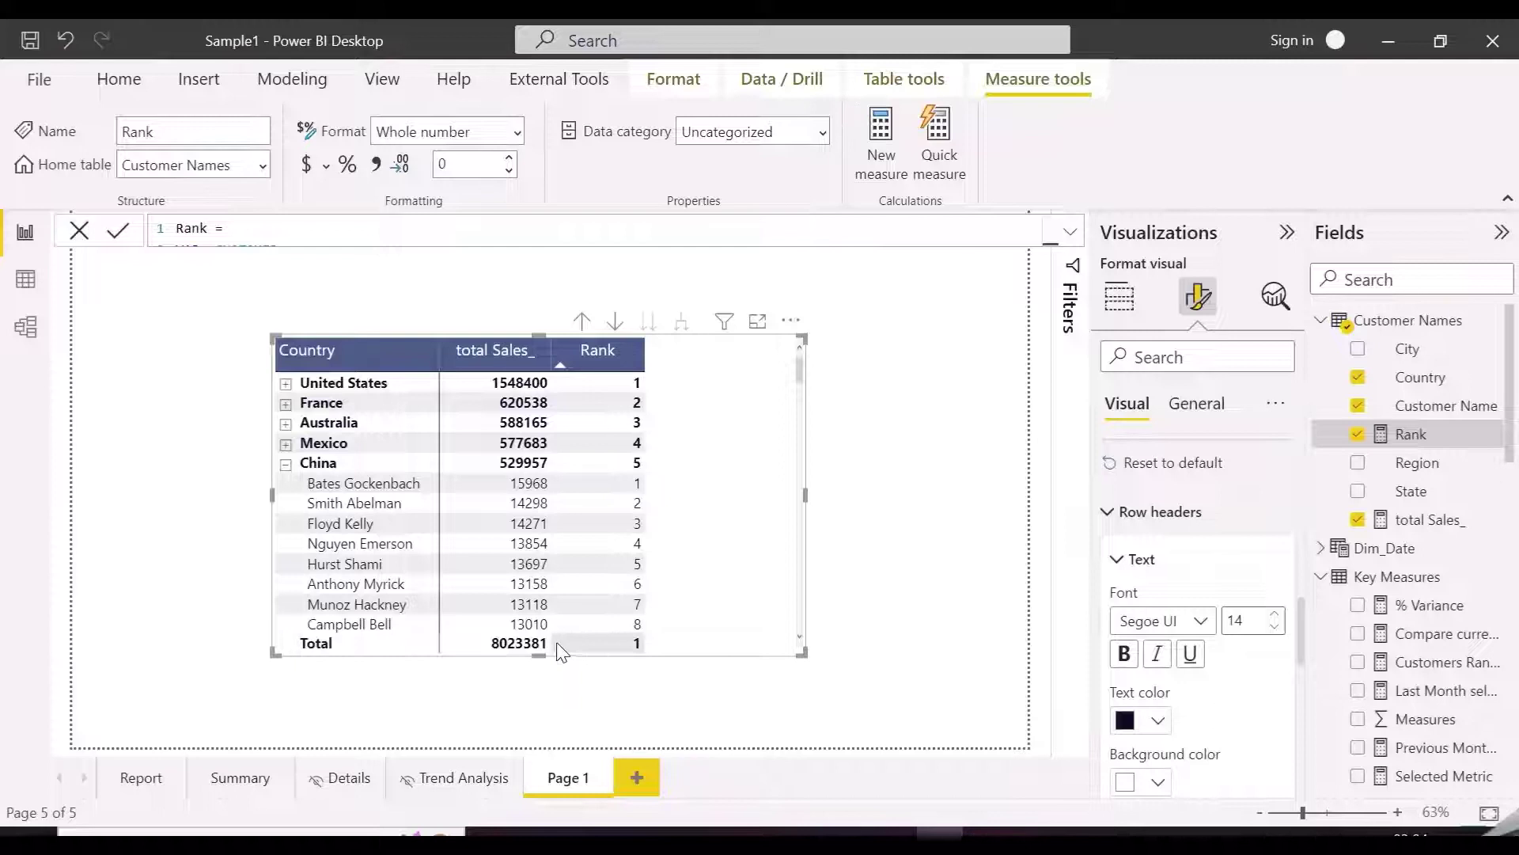
{"action": "left_click_drag", "start_coordinate": [648, 355], "coordinate": [681, 356]}
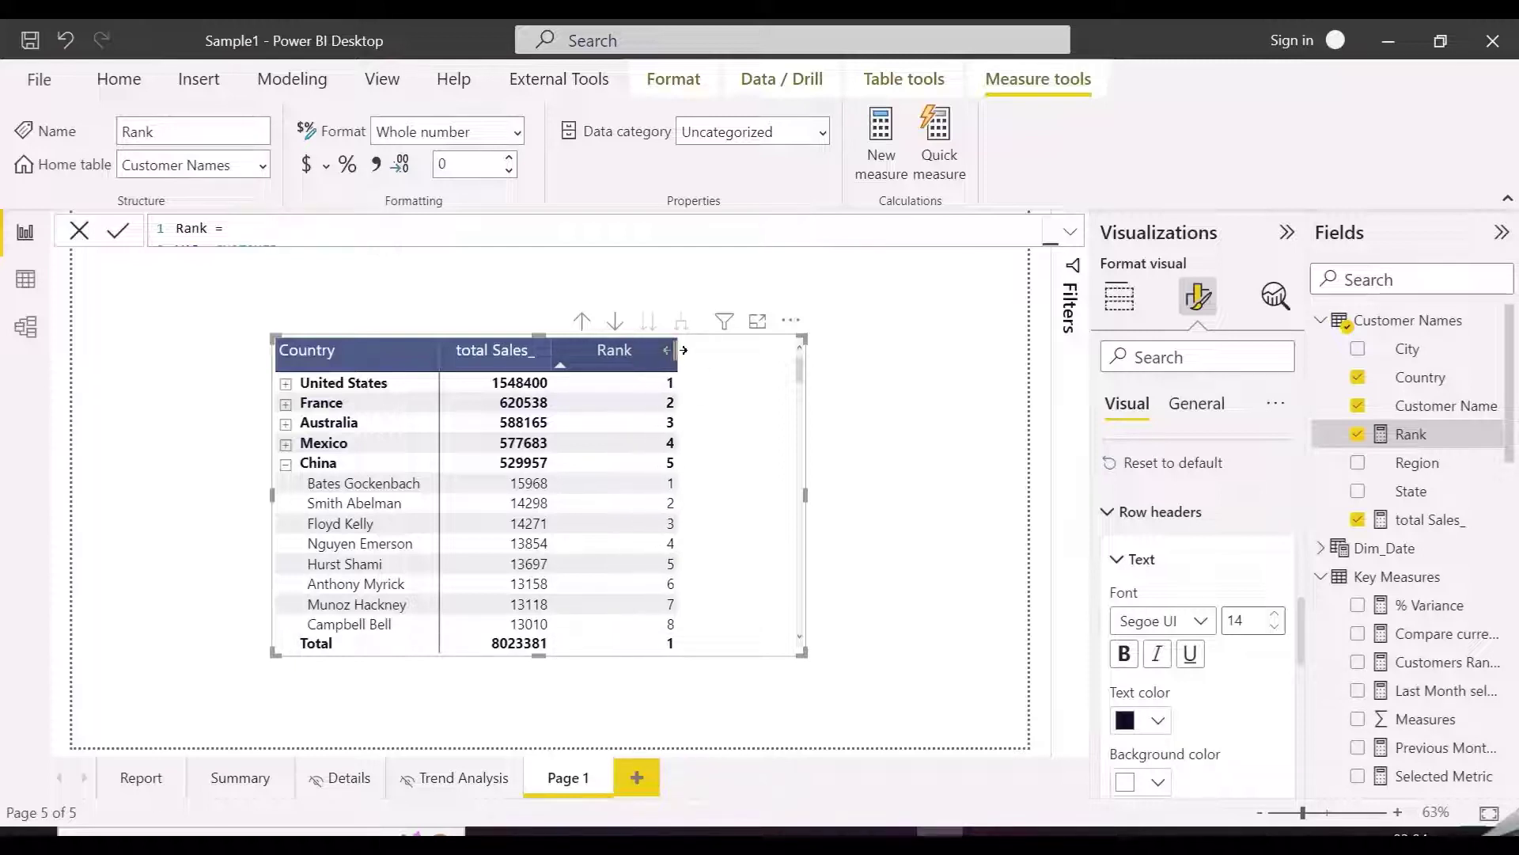
Step: Wrap the last line's _country as IF(ISINSCOPE('Customer Names'[Country]), _country) in the Rank measure
{"action": "left_click", "coordinate": [1075, 231]}
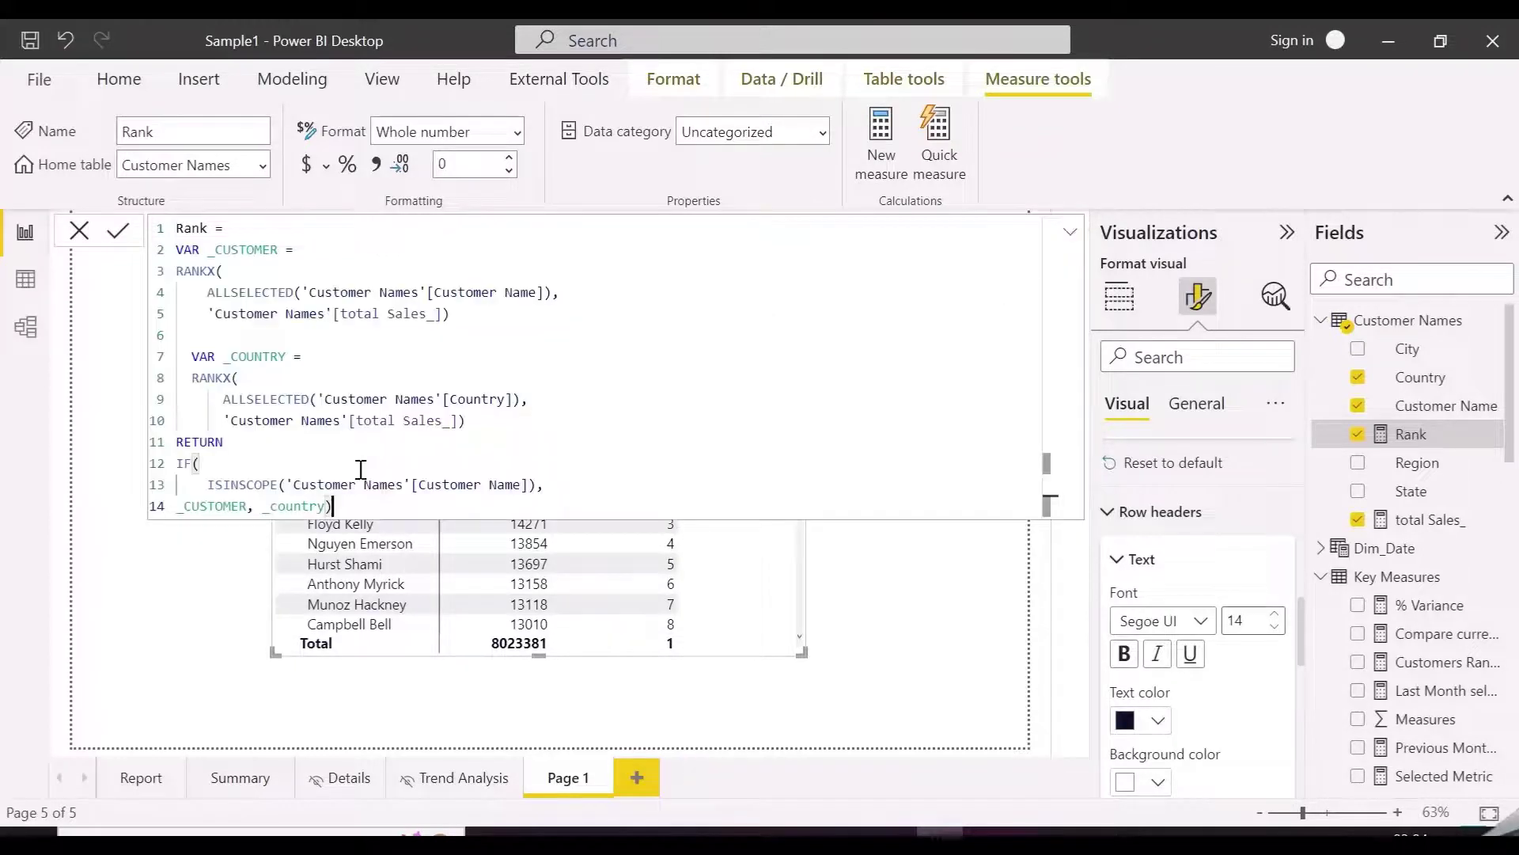
{"action": "left_click", "coordinate": [262, 506]}
{"action": "key", "text": "shift+Return"}
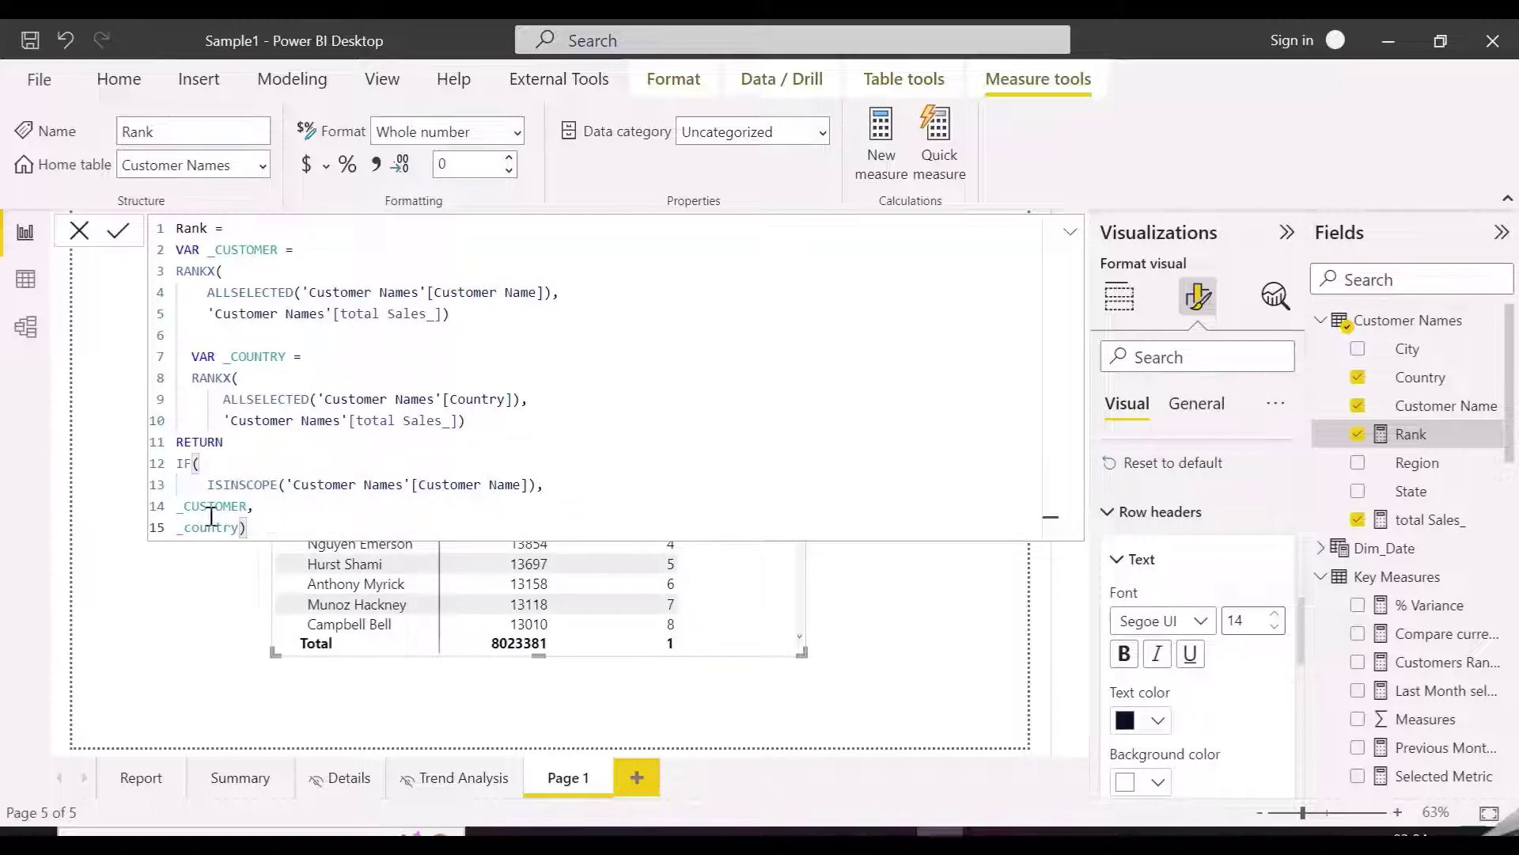
{"action": "type", "text": "if"}
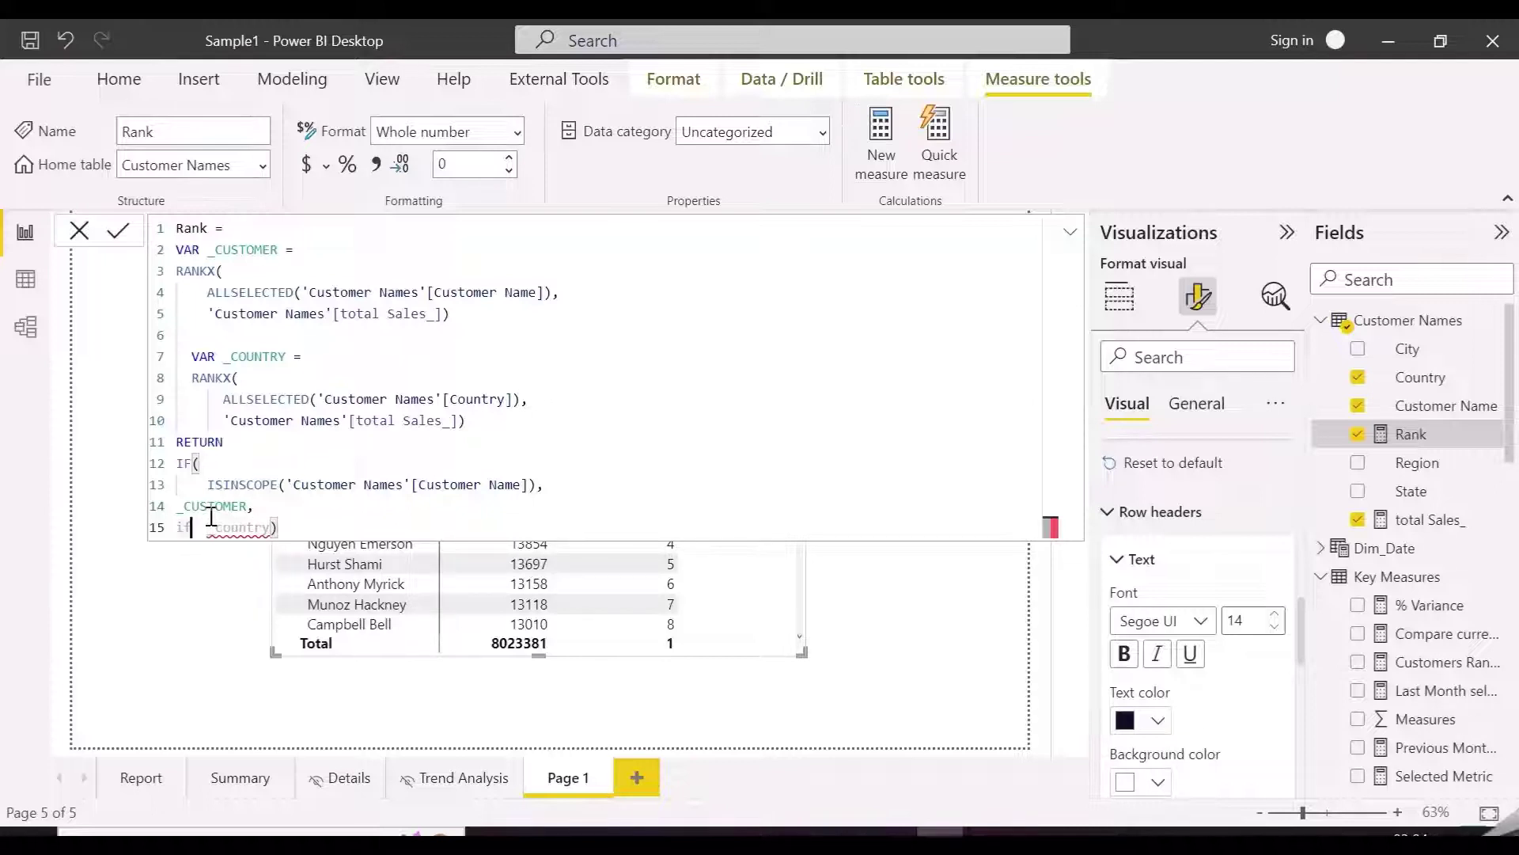
{"action": "key", "text": "BackSpace"}
{"action": "key", "text": "BackSpace"}
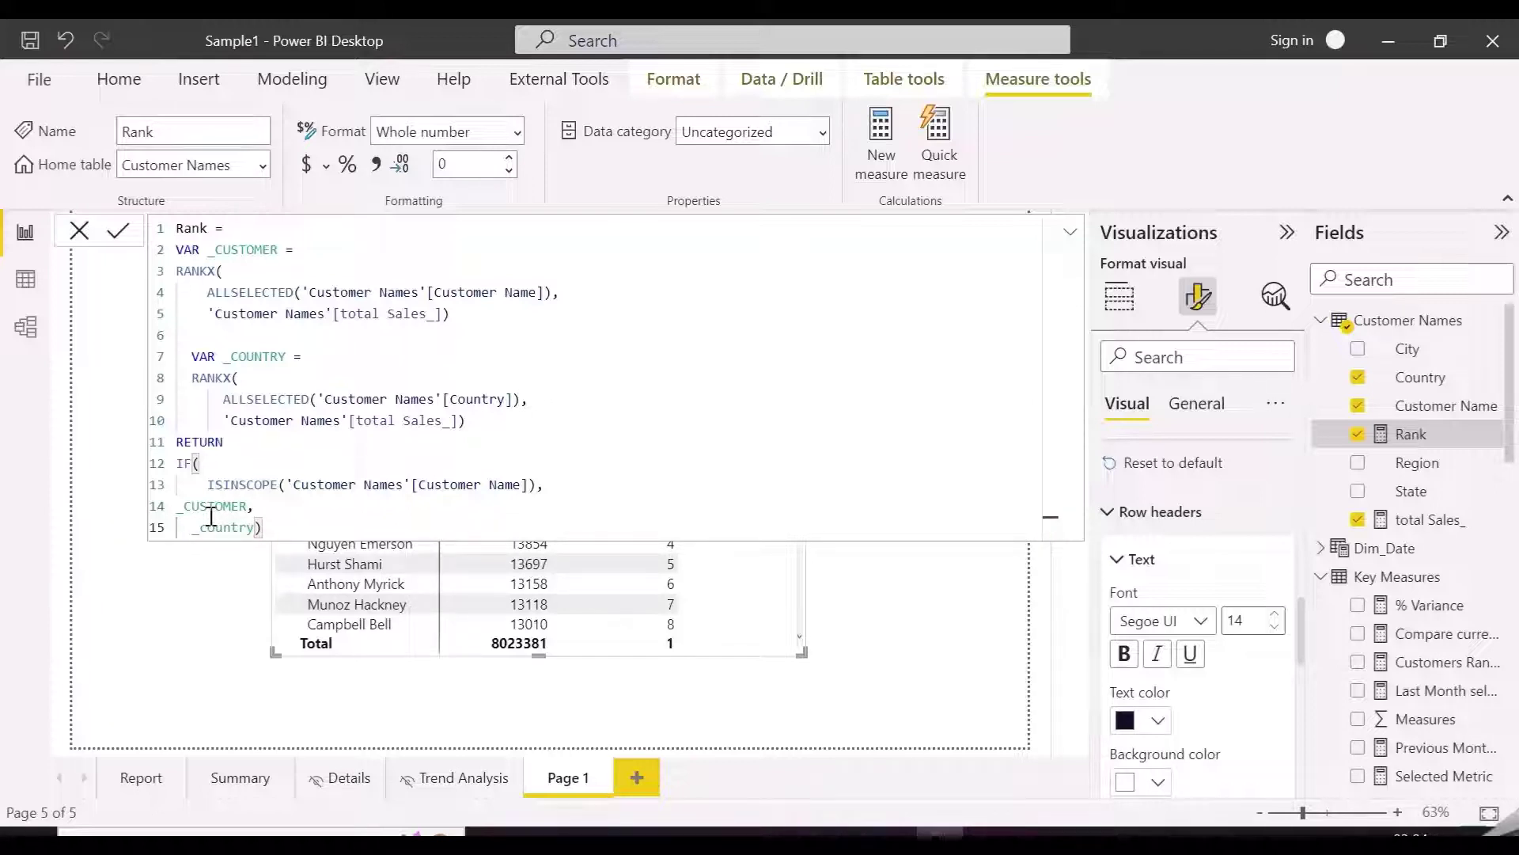
{"action": "type", "text": "IF("}
{"action": "type", "text": "isins _"}
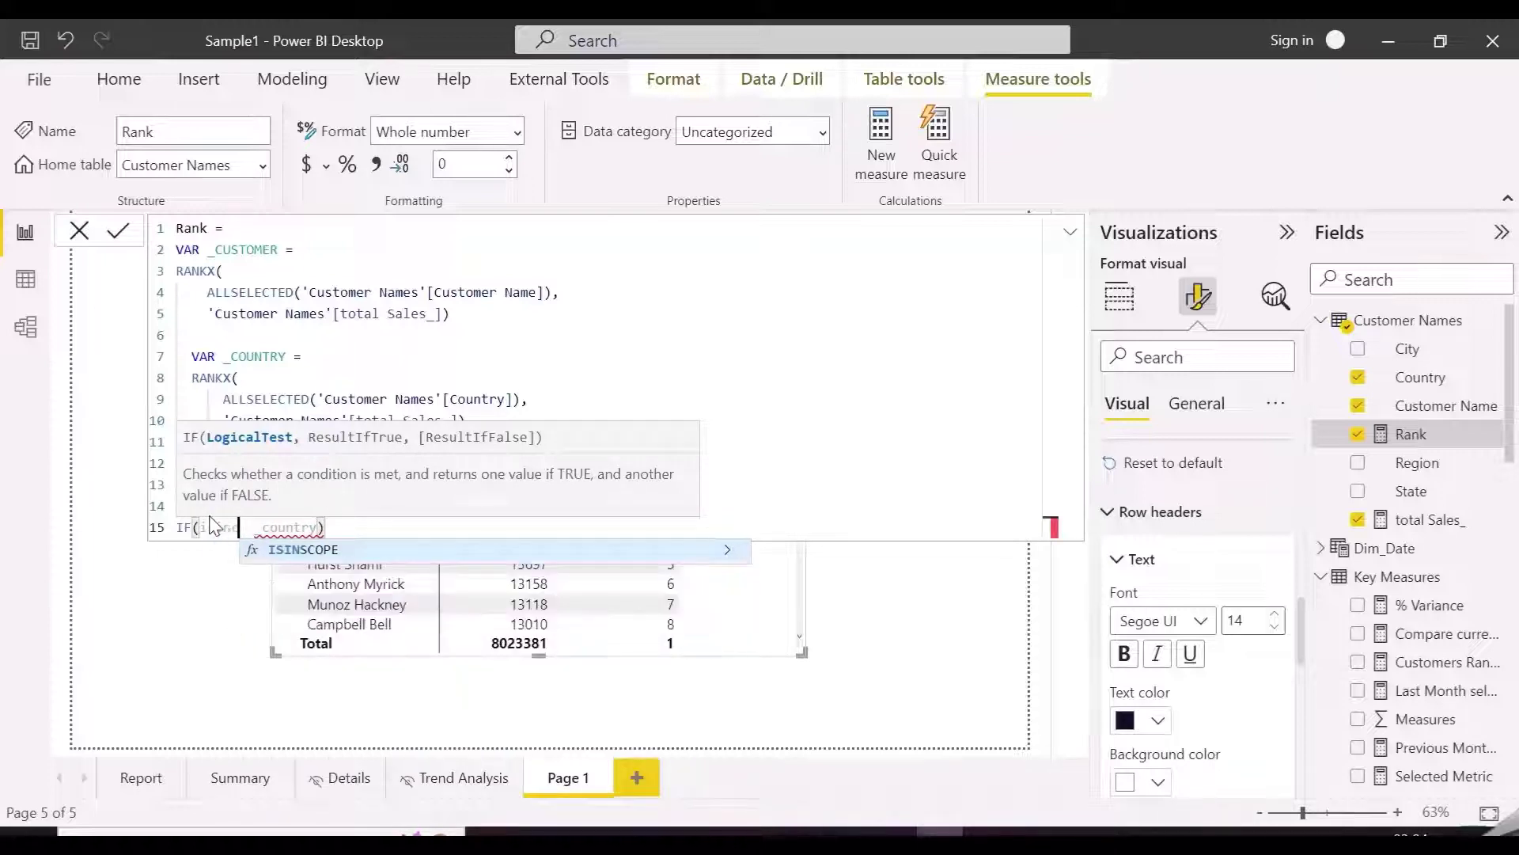
{"action": "key", "text": "Tab"}
{"action": "type", "text": "co"}
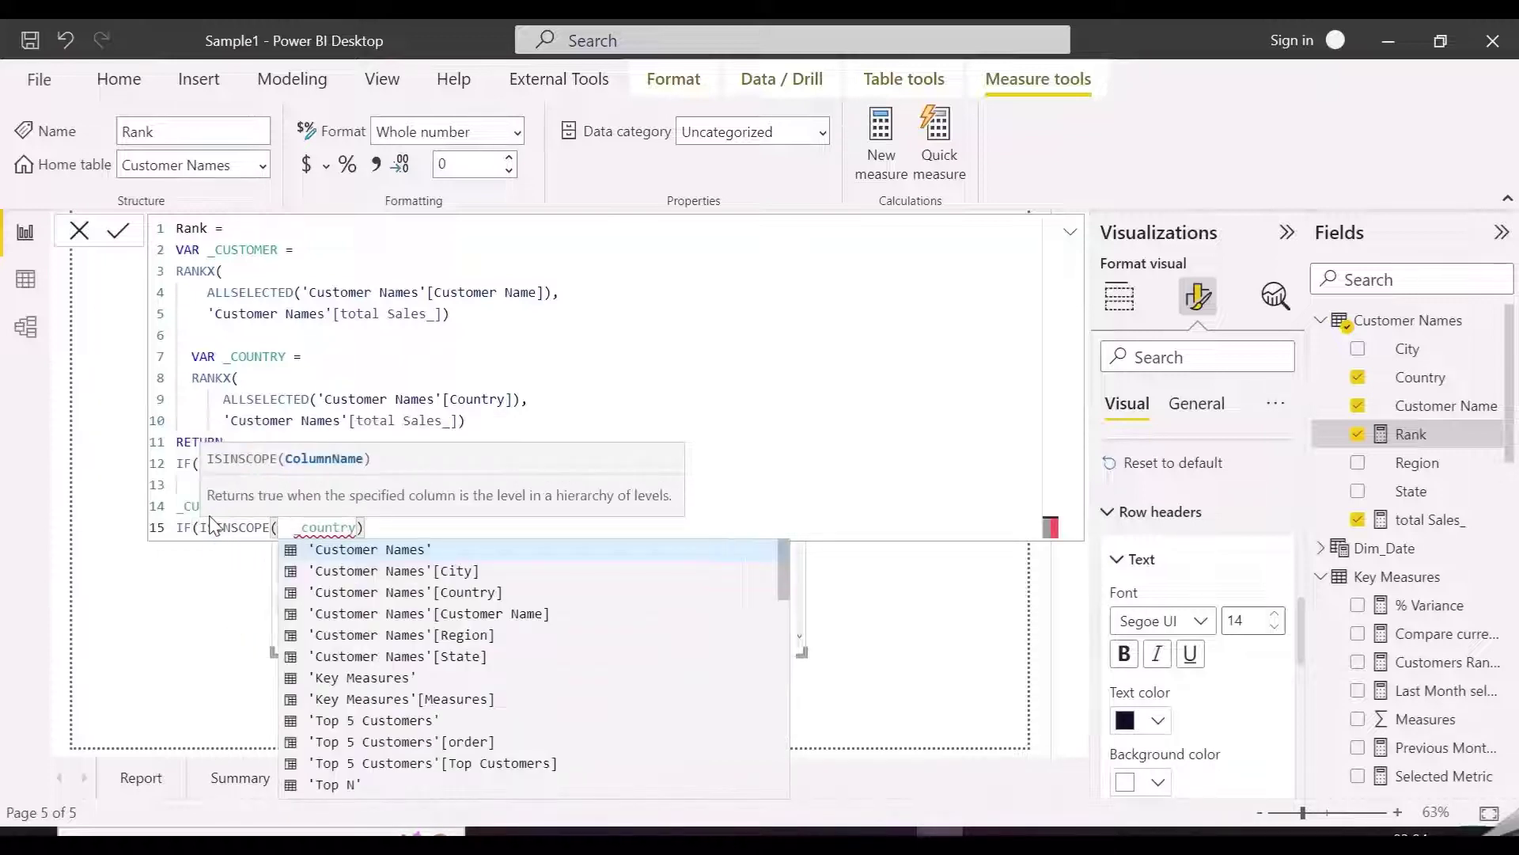
{"action": "type", "text": "untry"}
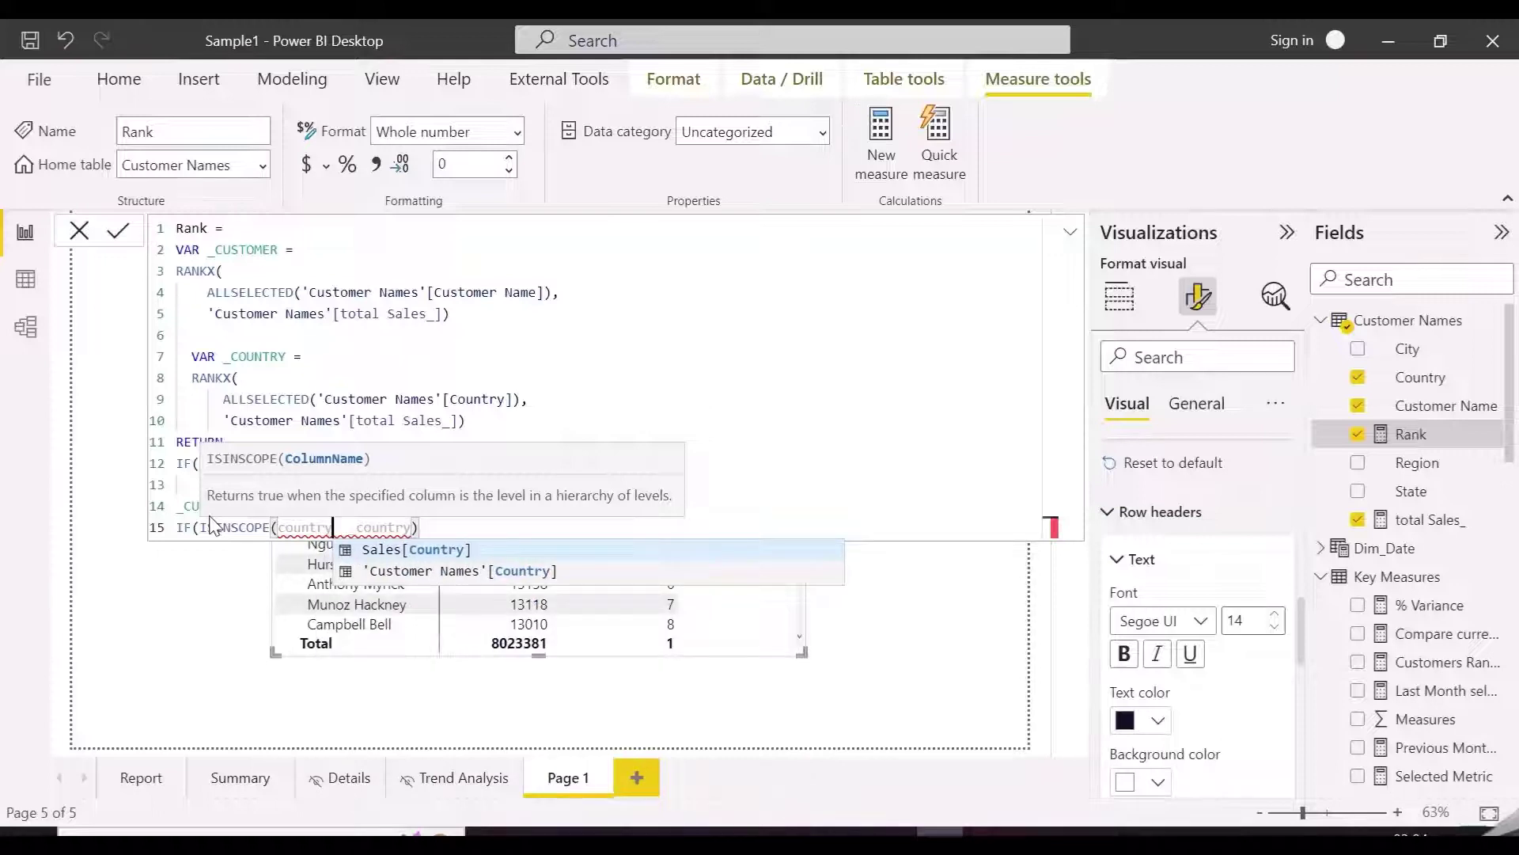
{"action": "key", "text": "Down"}
{"action": "key", "text": "Tab"}
{"action": "type", "text": ")"}
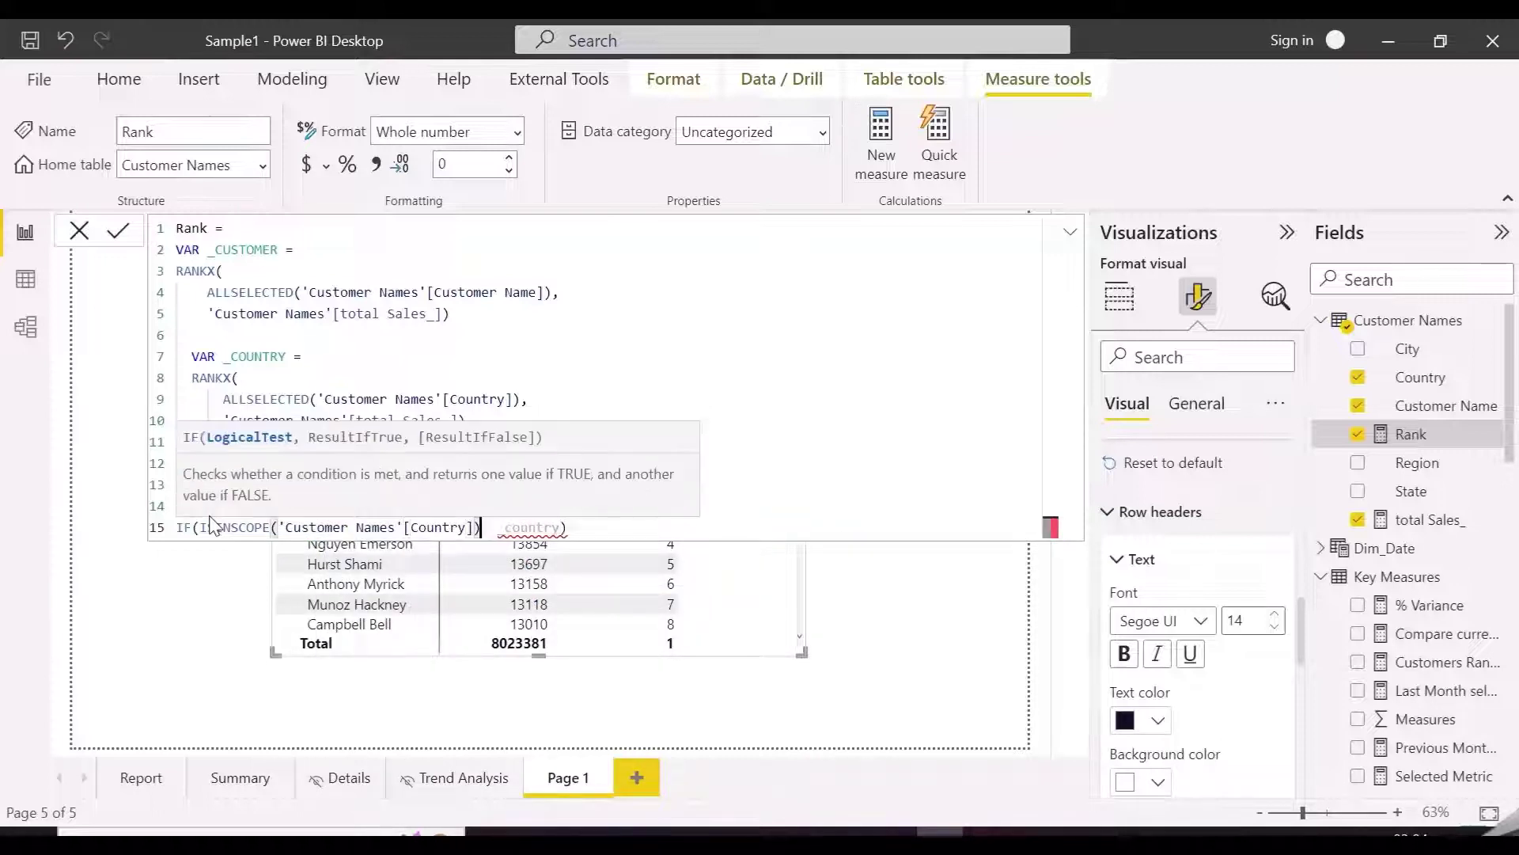
{"action": "type", "text": ","}
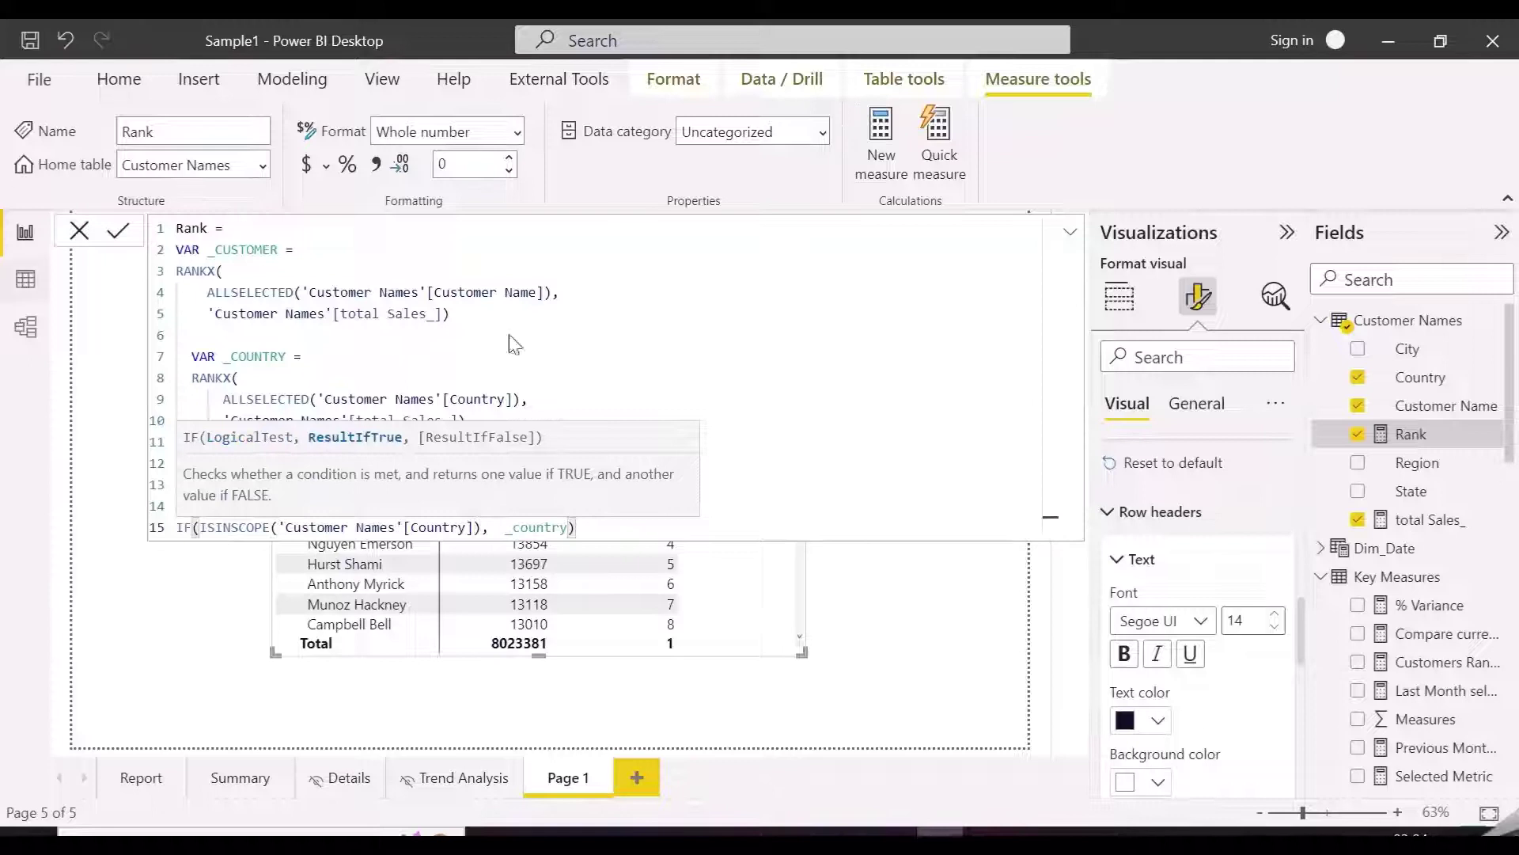
{"action": "left_click", "coordinate": [510, 336]}
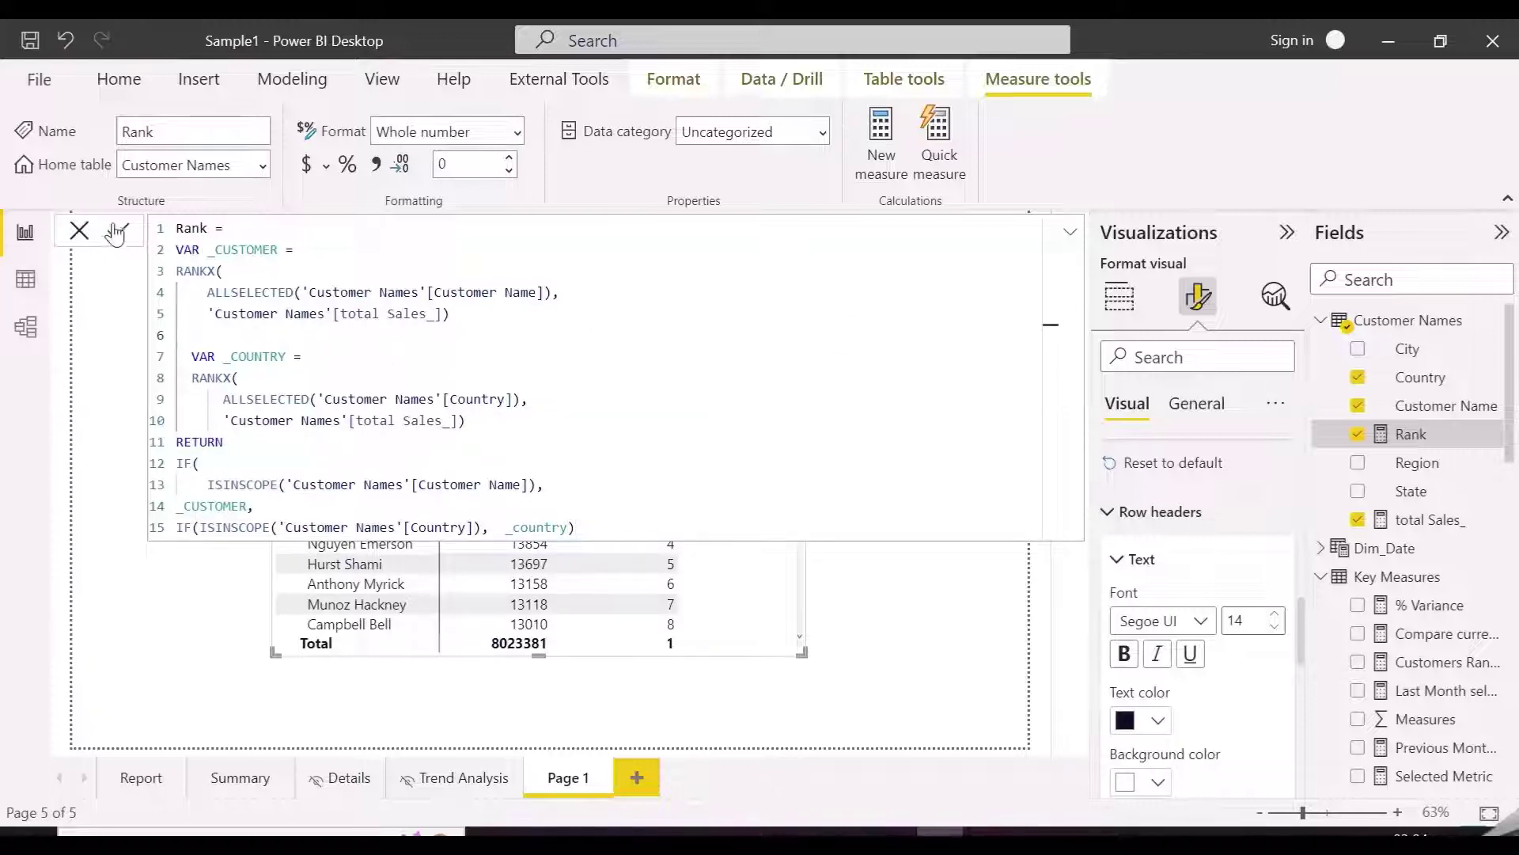
Step: Add the final closing parenthesis and commit the Rank measure, leaving the Total row unranked
{"action": "key", "text": "ctrl+End"}
{"action": "type", "text": ")"}
{"action": "key", "text": "Return"}
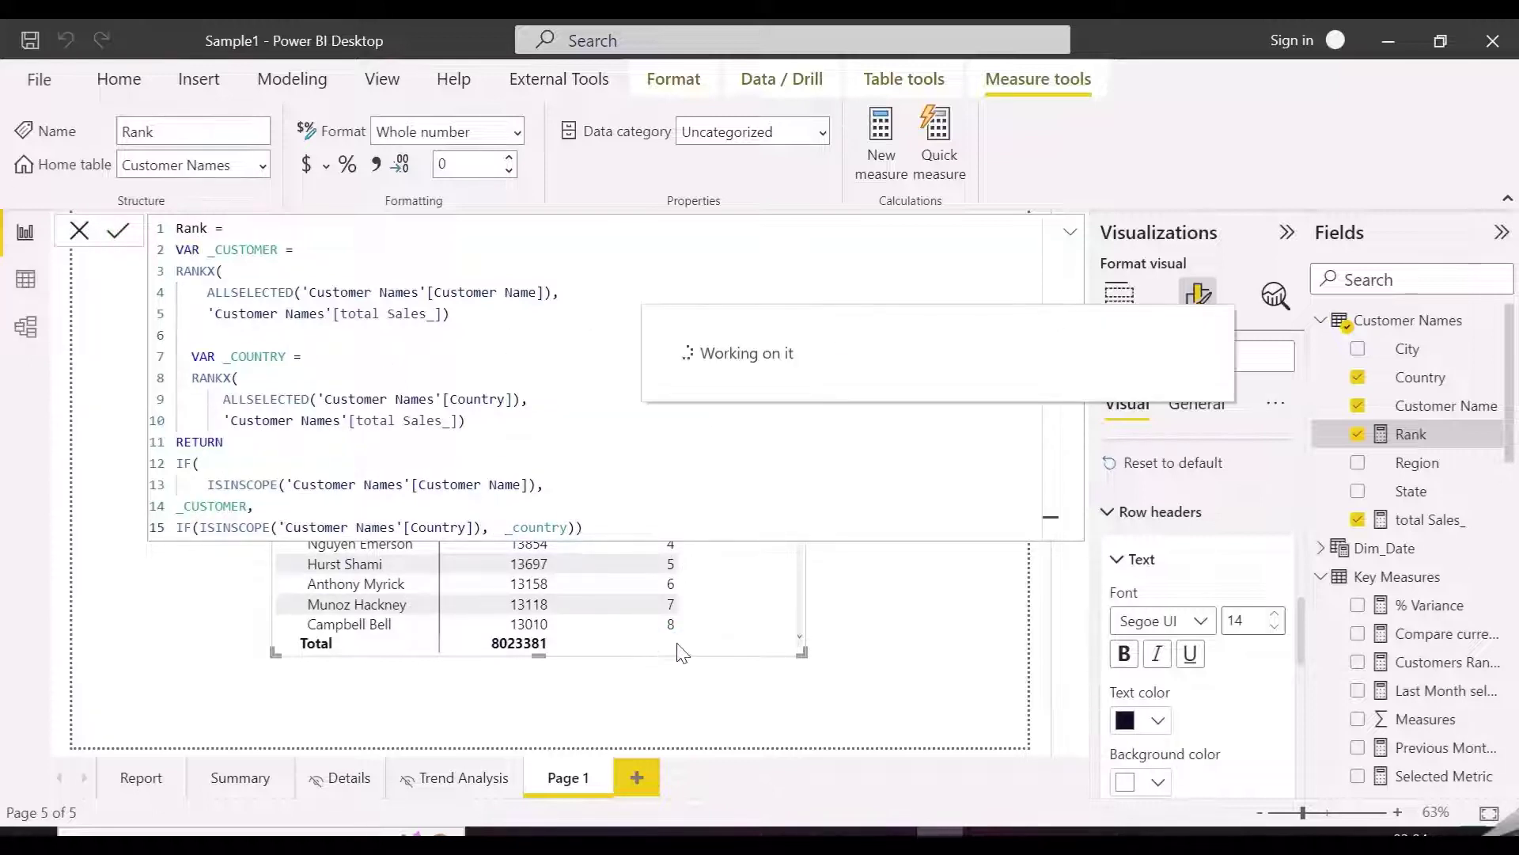
Step: Collapse China and expand India to show its customers ranked from 1
{"action": "left_click", "coordinate": [1073, 233]}
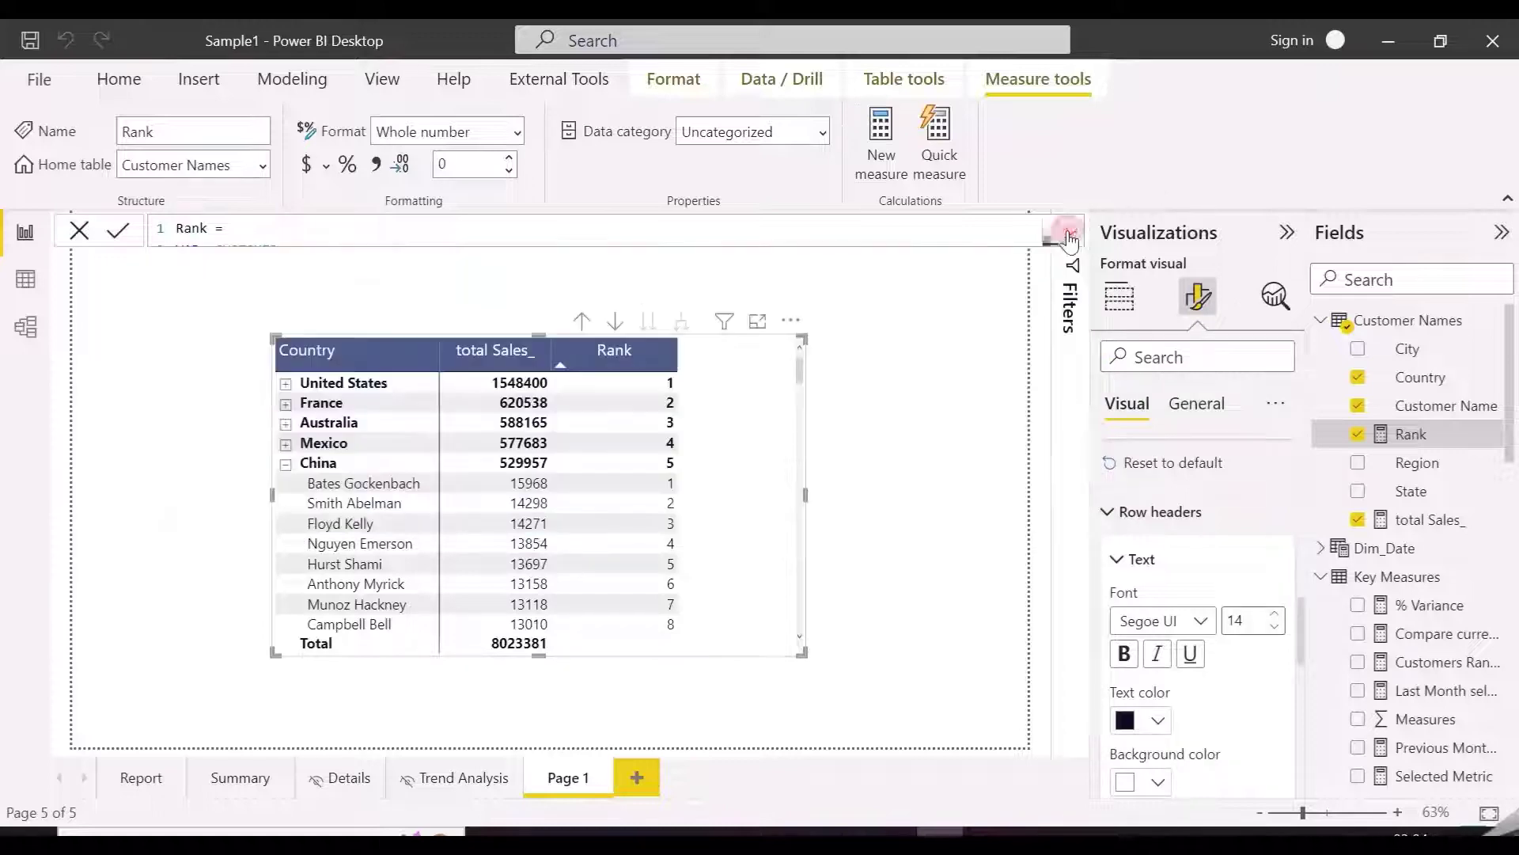
{"action": "scroll", "coordinate": [689, 510], "scroll_direction": "down", "scroll_amount": 3}
{"action": "scroll", "coordinate": [688, 510], "scroll_direction": "up", "scroll_amount": 3}
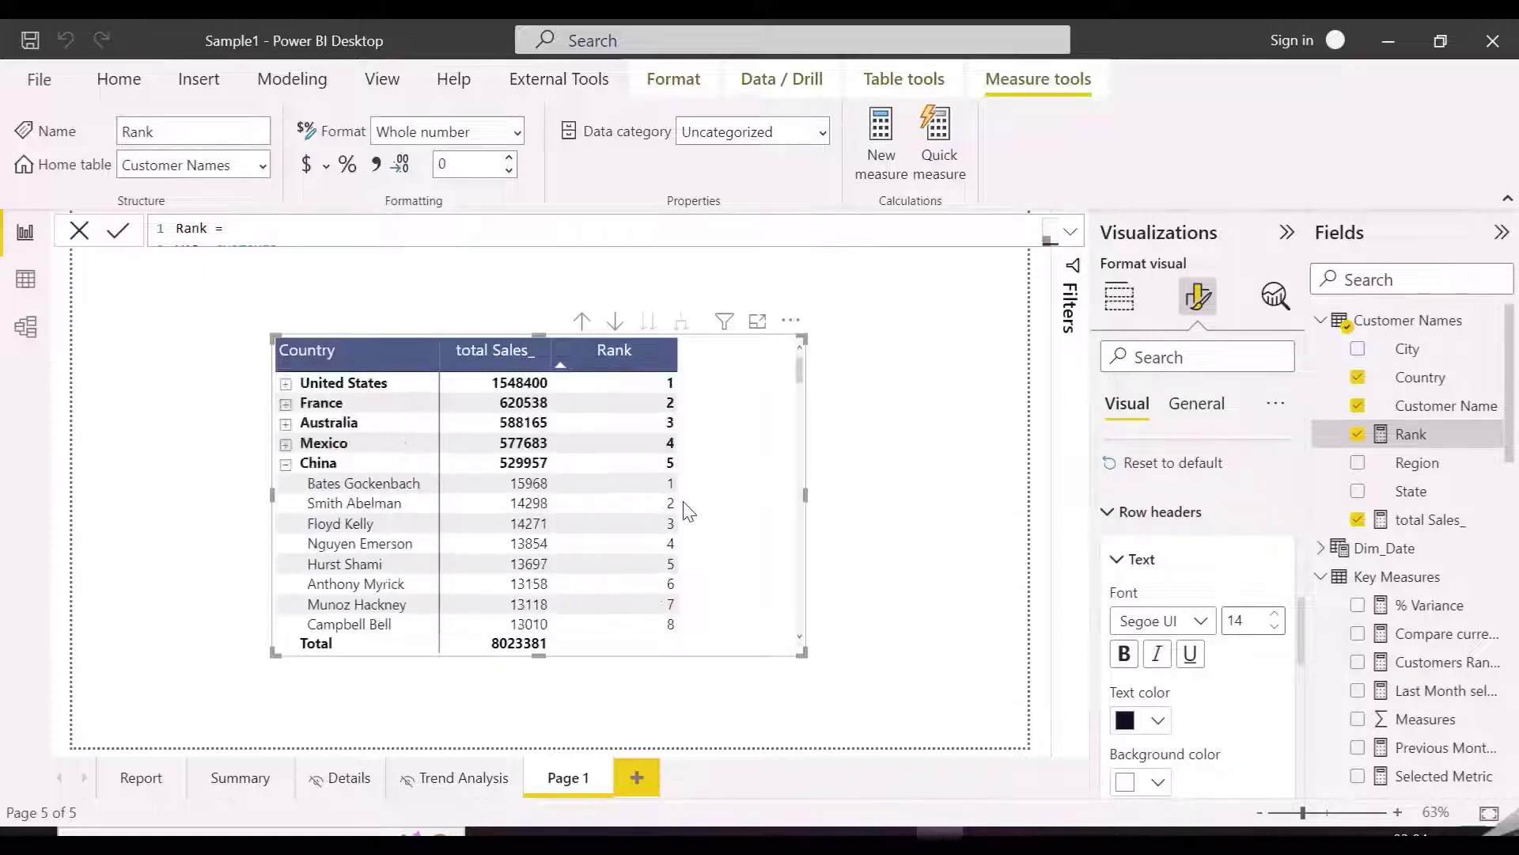
{"action": "left_click", "coordinate": [286, 464]}
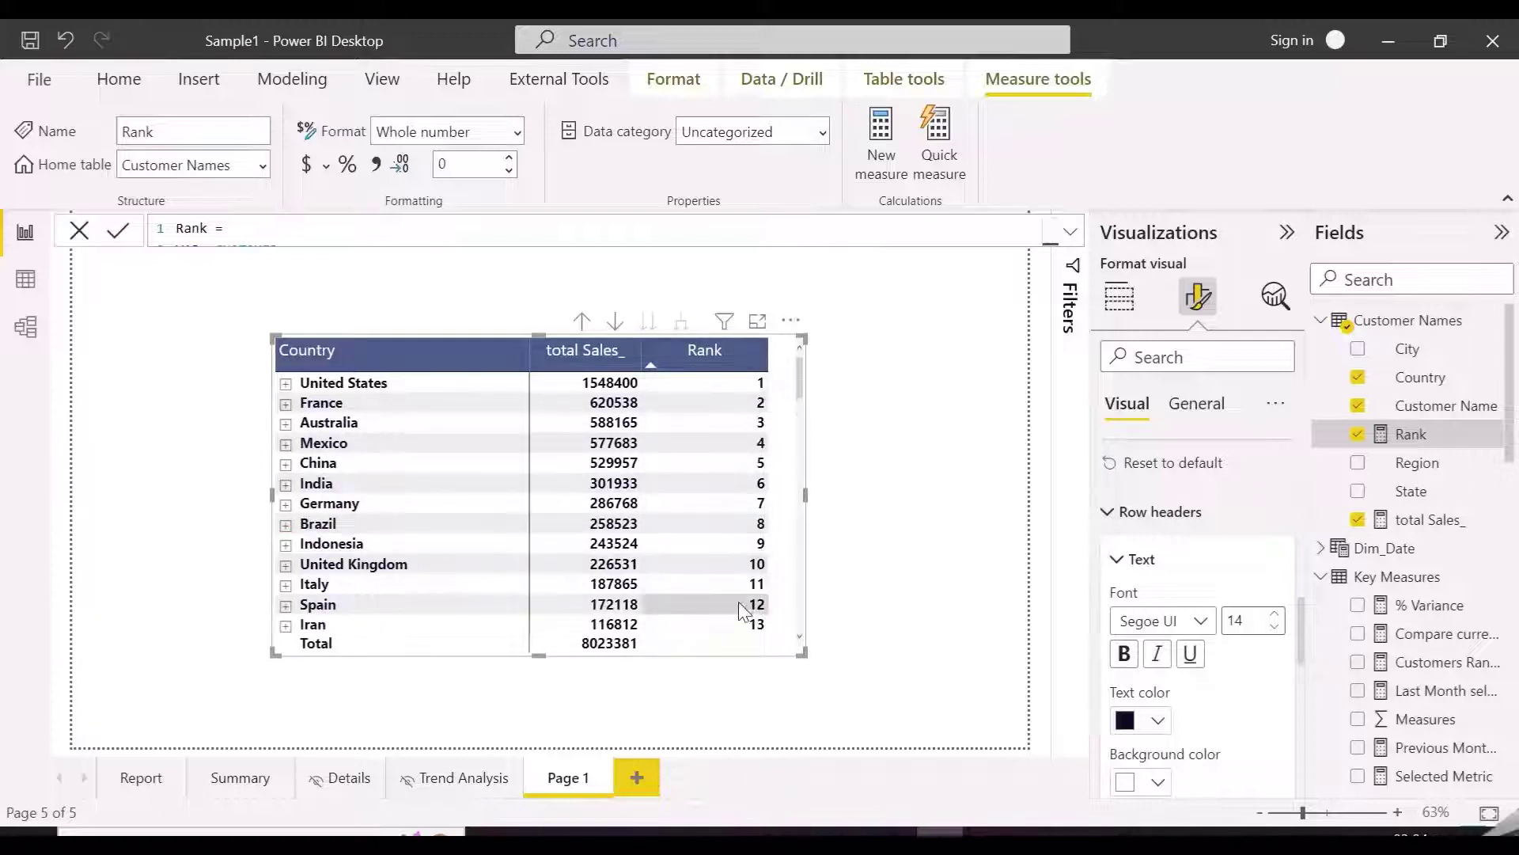
{"action": "scroll", "coordinate": [317, 514], "scroll_direction": "down", "scroll_amount": 2}
{"action": "scroll", "coordinate": [316, 515], "scroll_direction": "up", "scroll_amount": 1}
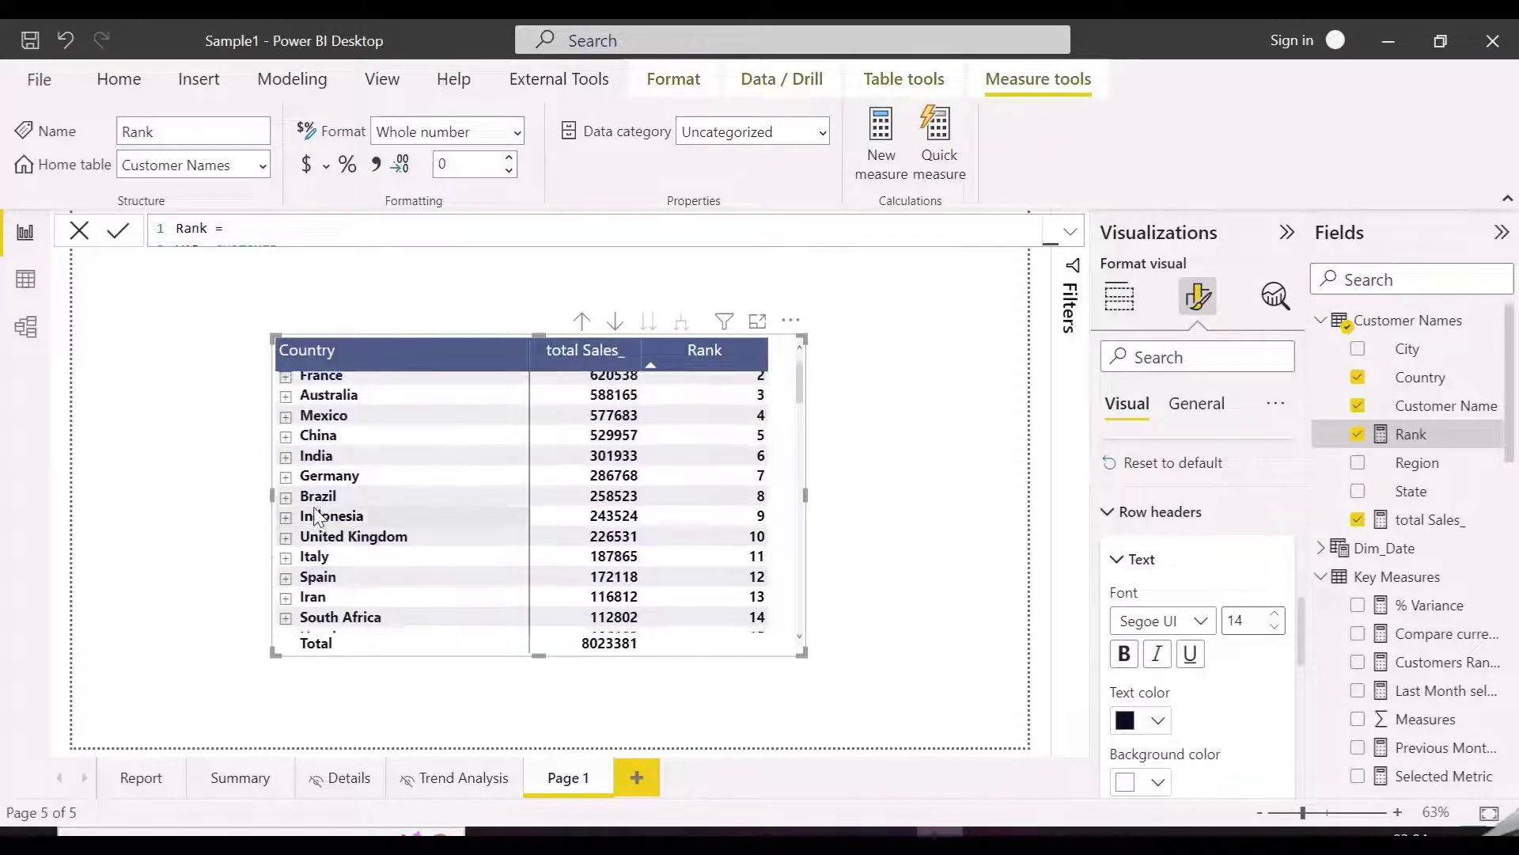
{"action": "left_click", "coordinate": [285, 450]}
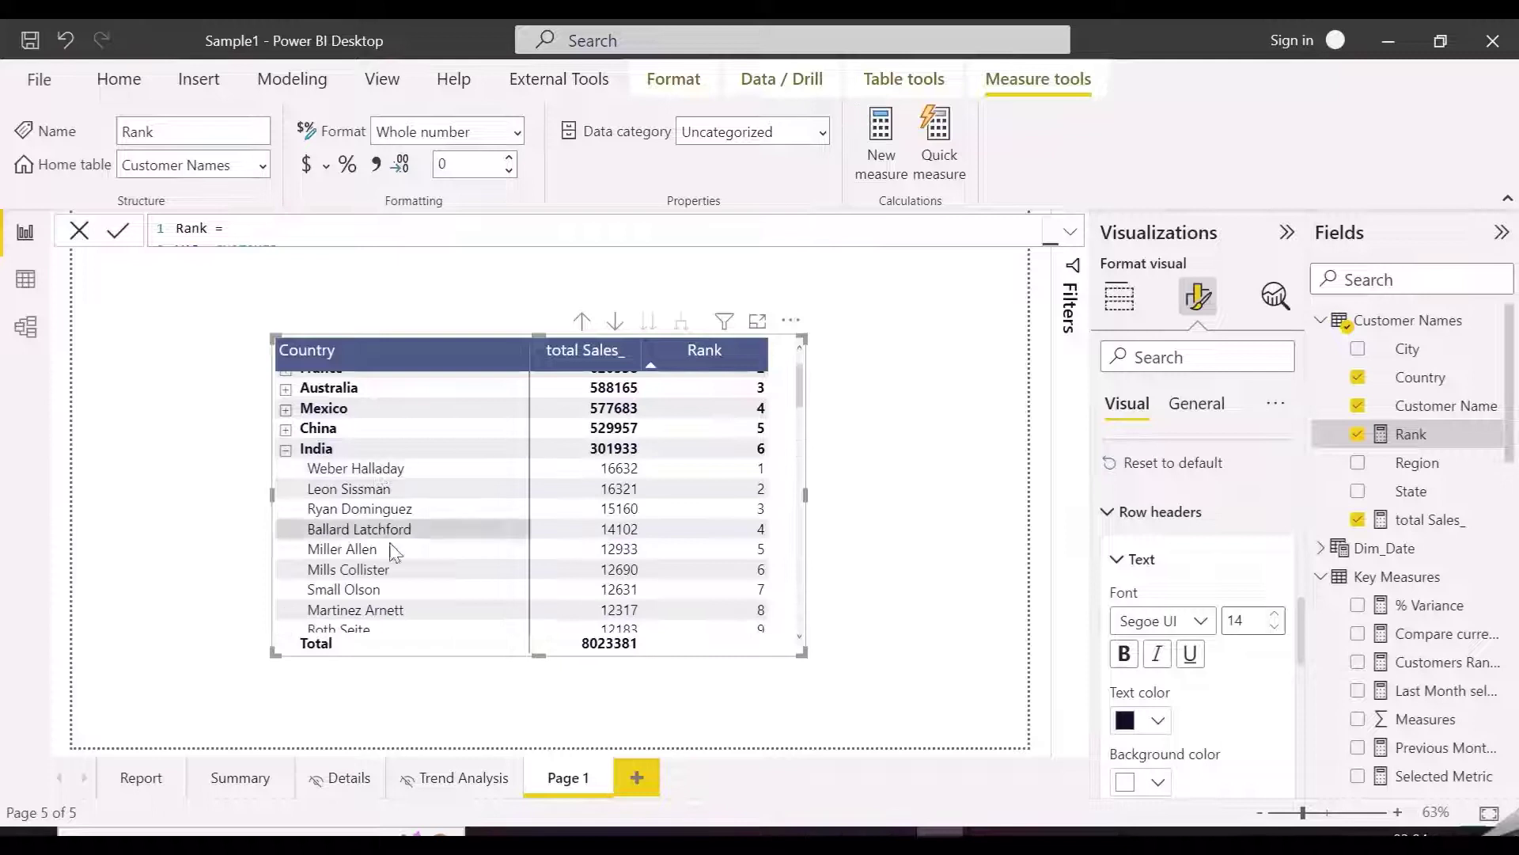